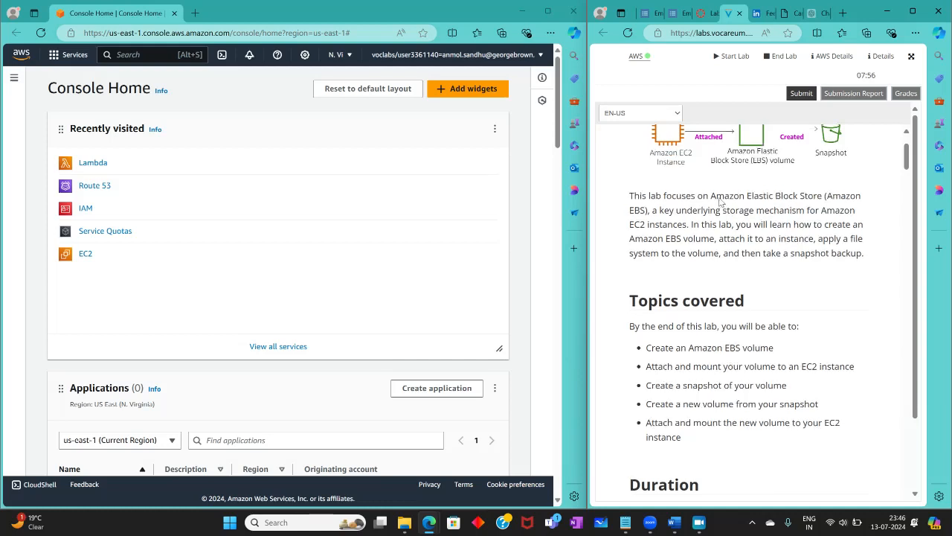
# Read the EBS lab instructions from the overview and topics covered through to Task 1, creating a new EBS volume
pyautogui.scroll(1, 722, 203)
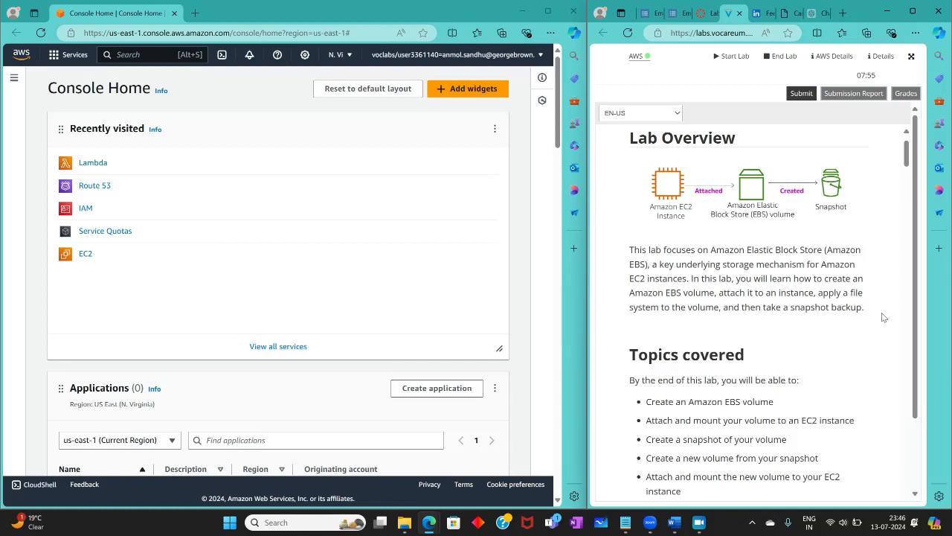
pyautogui.scroll(-3, 855, 332)
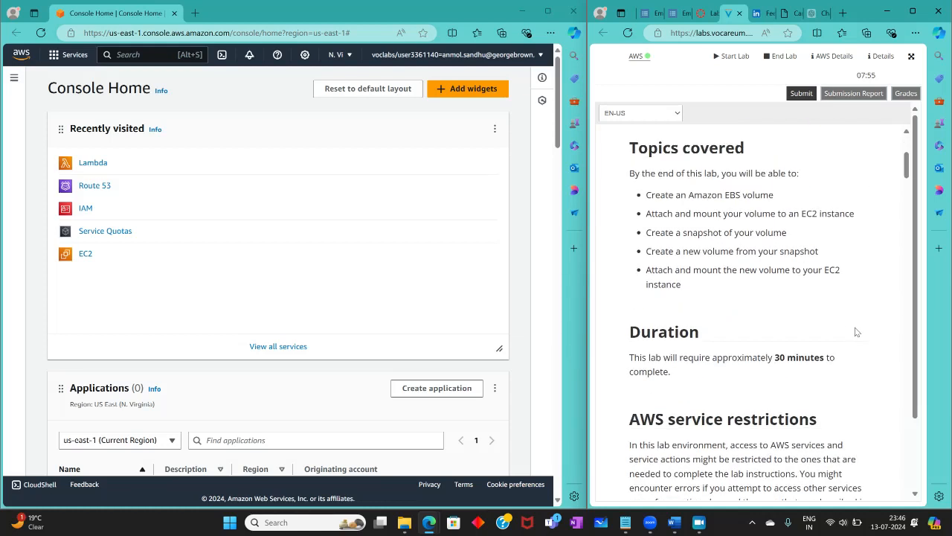
pyautogui.scroll(-3, 855, 332)
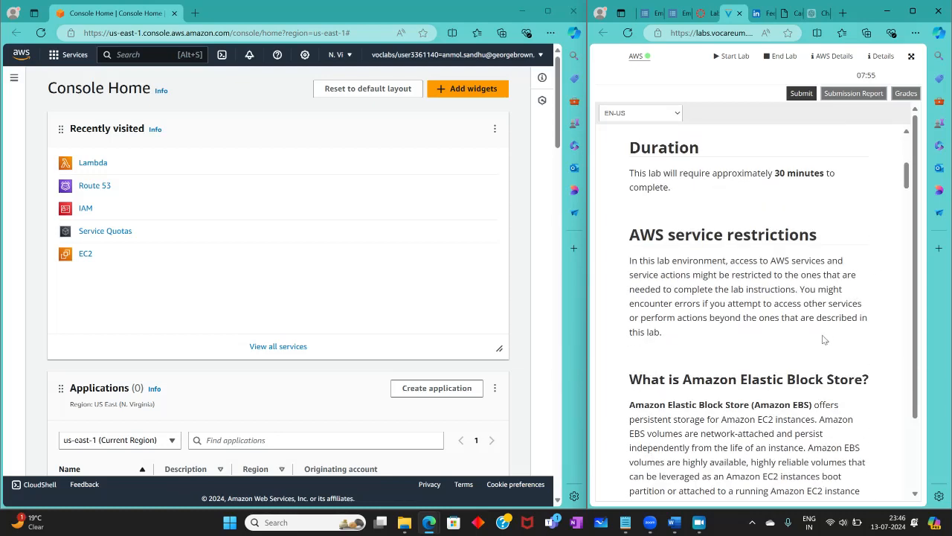
pyautogui.scroll(-10, 823, 339)
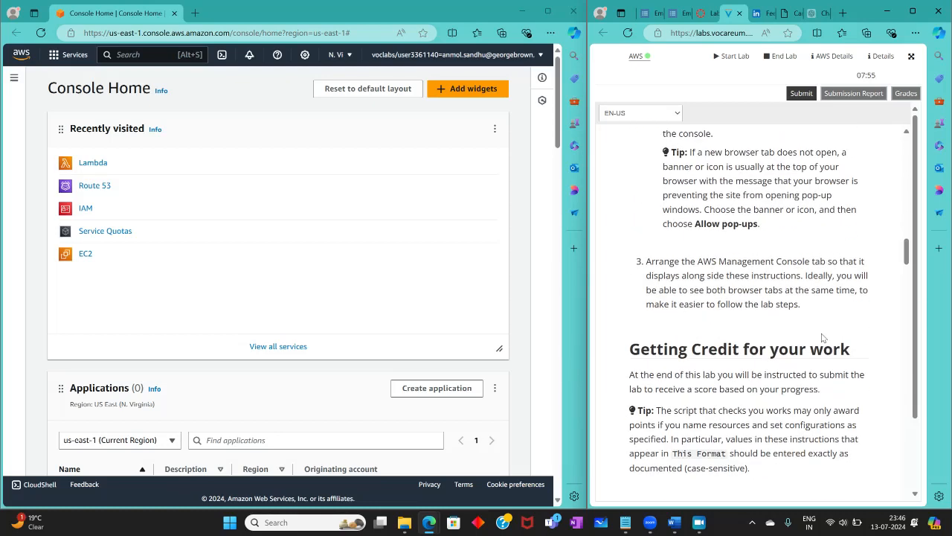
pyautogui.scroll(-4, 823, 336)
pyautogui.scroll(1, 789, 312)
pyautogui.scroll(-2, 766, 297)
pyautogui.scroll(2, 757, 294)
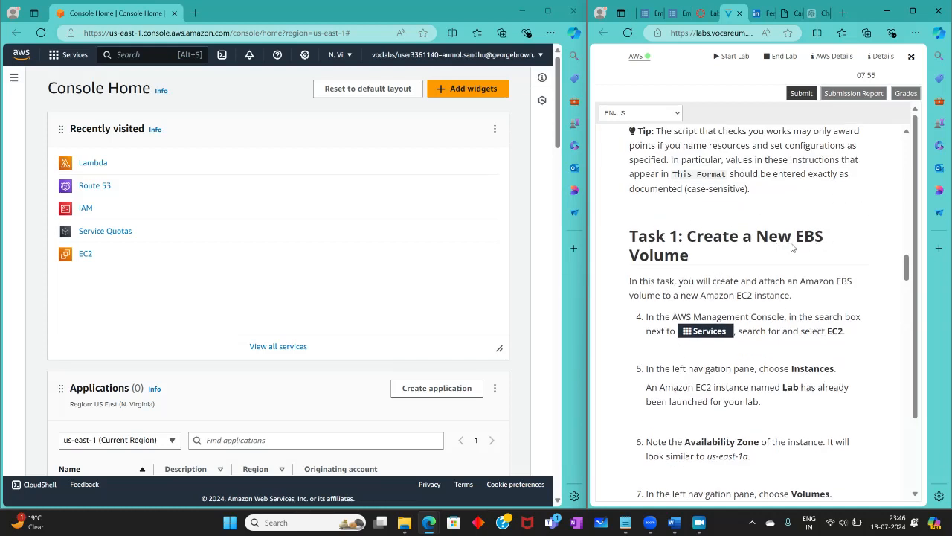
# Open the EC2 service and show its list of instances
pyautogui.click(141, 55)
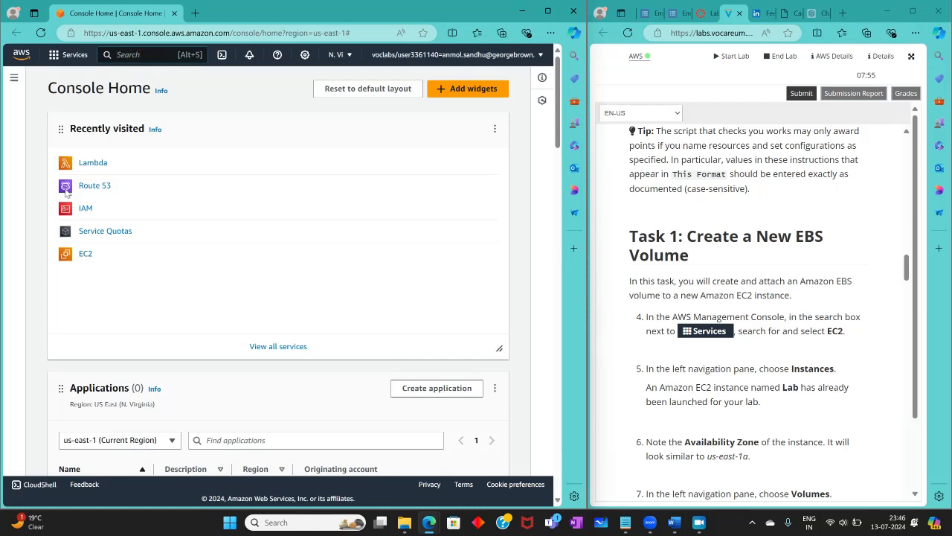
pyautogui.click(84, 254)
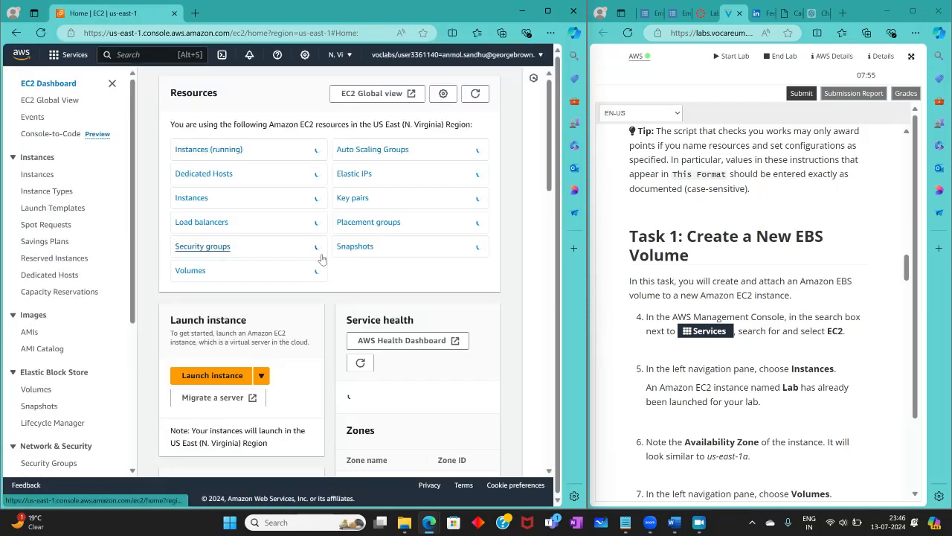
pyautogui.scroll(-1, 743, 261)
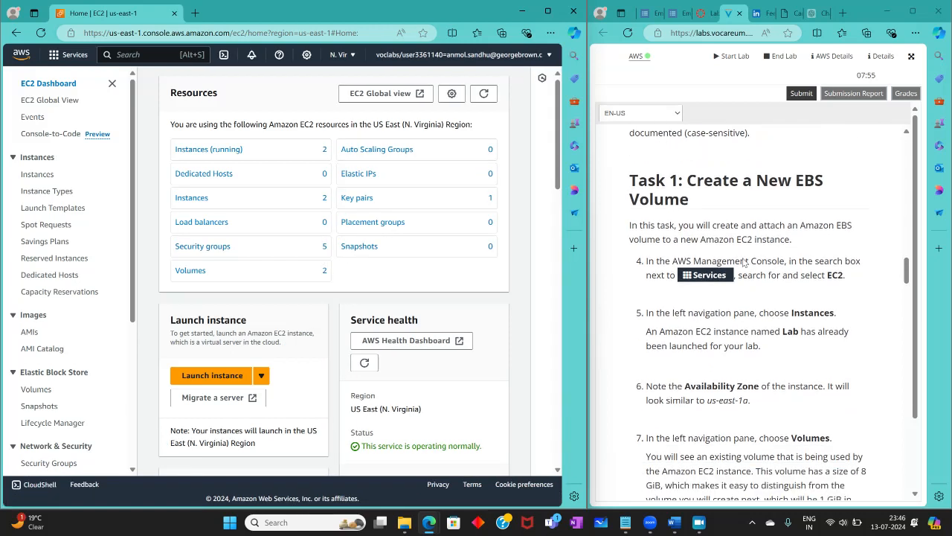
pyautogui.scroll(-2, 744, 262)
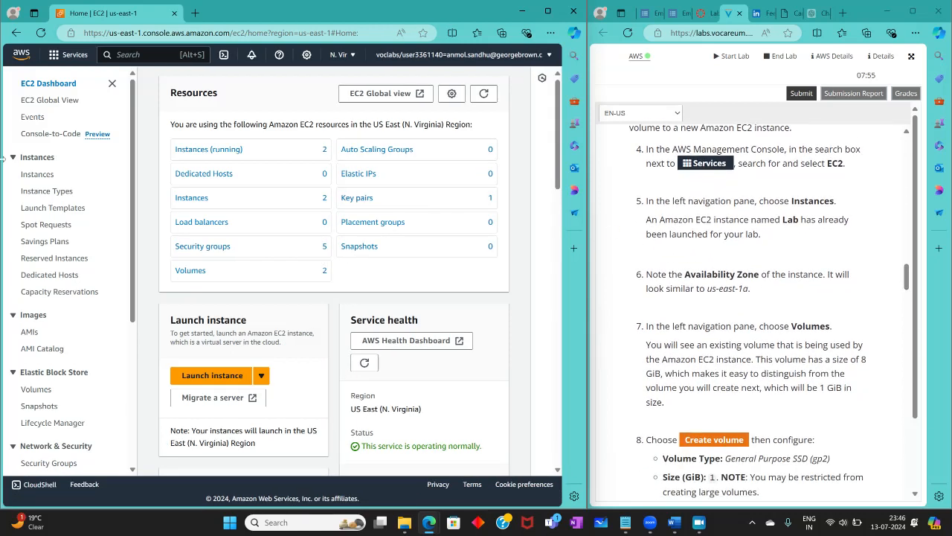
pyautogui.click(25, 175)
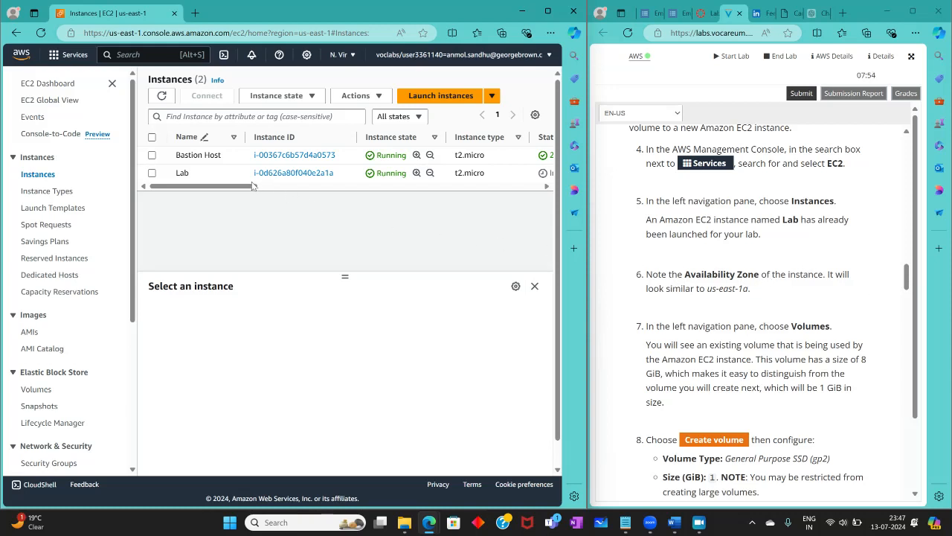
# Check the Availability Zone of the Lab instance in the instances list
pyautogui.moveTo(235, 186); pyautogui.dragTo(331, 188)
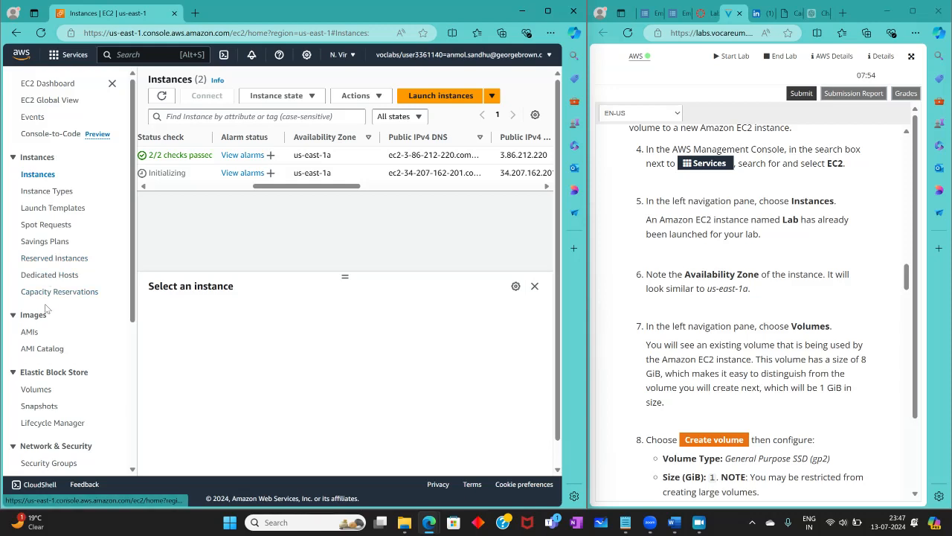
pyautogui.scroll(-5, 49, 328)
pyautogui.scroll(5, 49, 331)
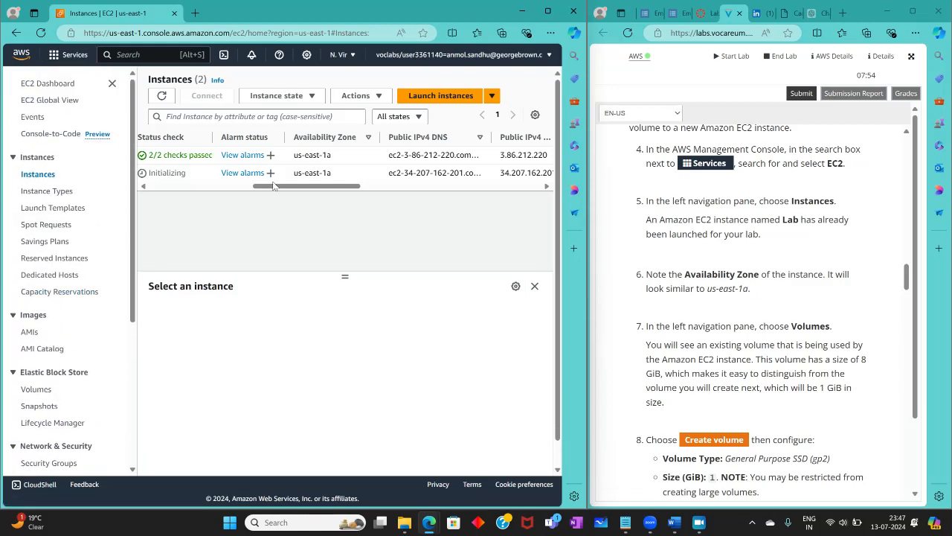
pyautogui.moveTo(275, 186); pyautogui.dragTo(157, 192)
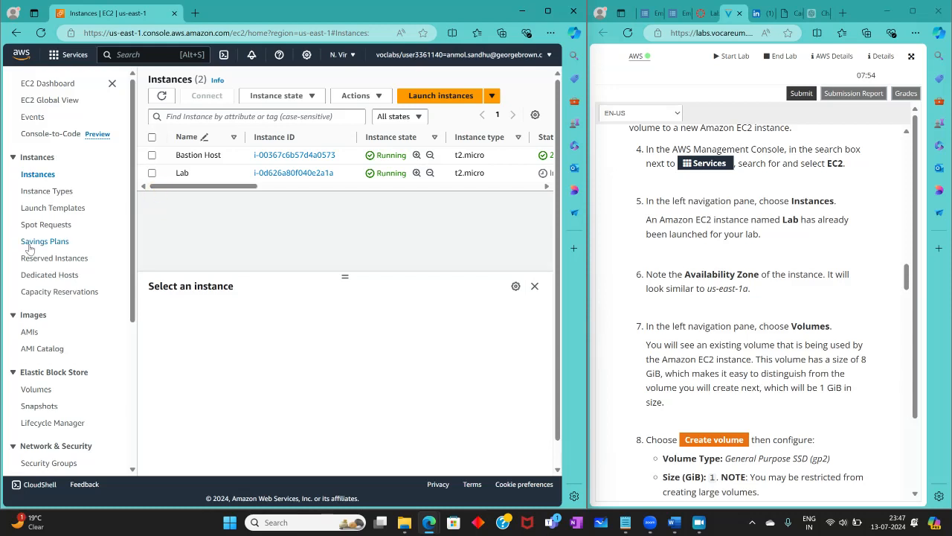
# Start a new EBS volume with type General Purpose SSD (gp2) and a size of 1 GiB
pyautogui.click(36, 389)
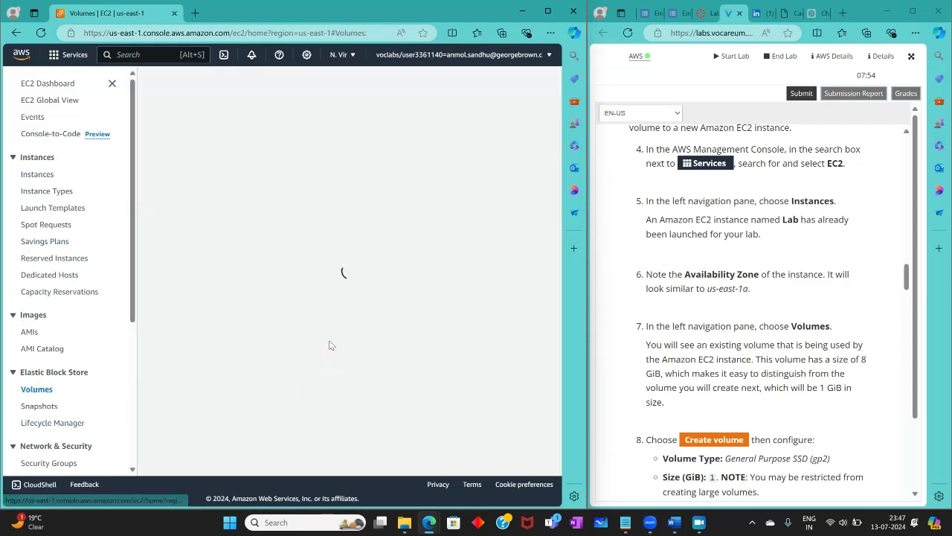
pyautogui.scroll(-2, 689, 267)
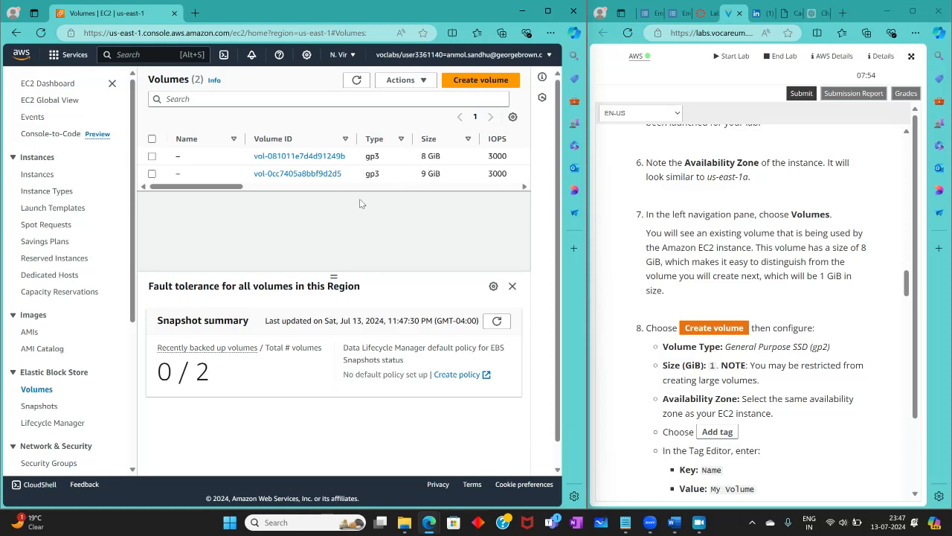
pyautogui.click(476, 80)
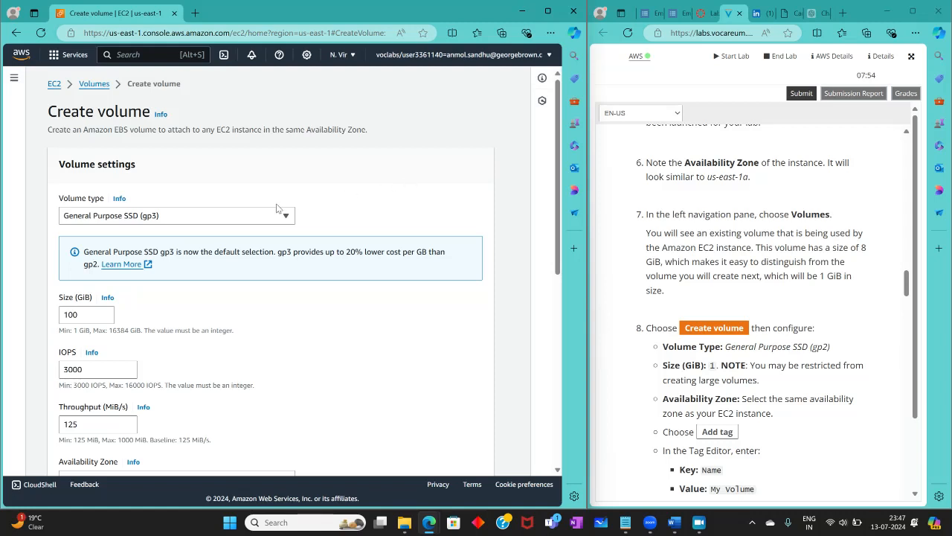
pyautogui.scroll(-2, 78, 231)
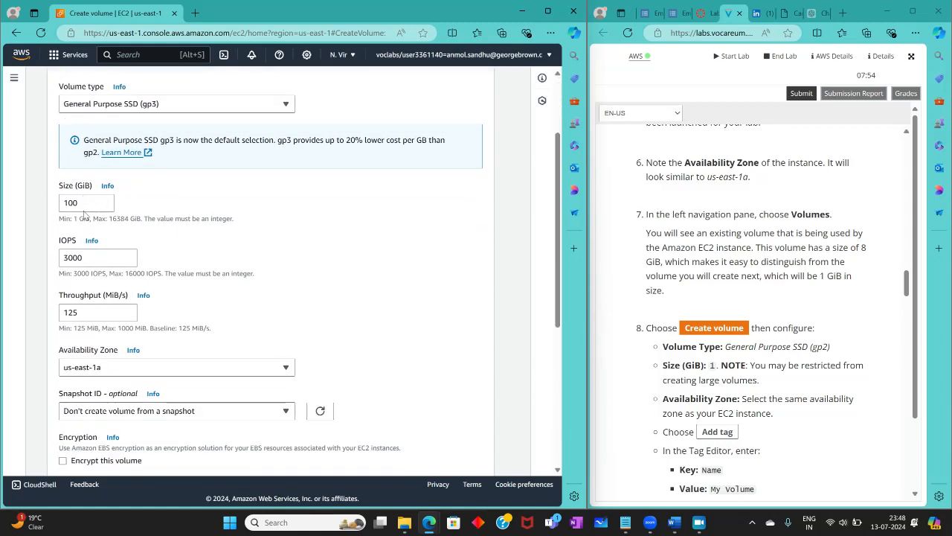
pyautogui.click(152, 109)
pyautogui.click(151, 145)
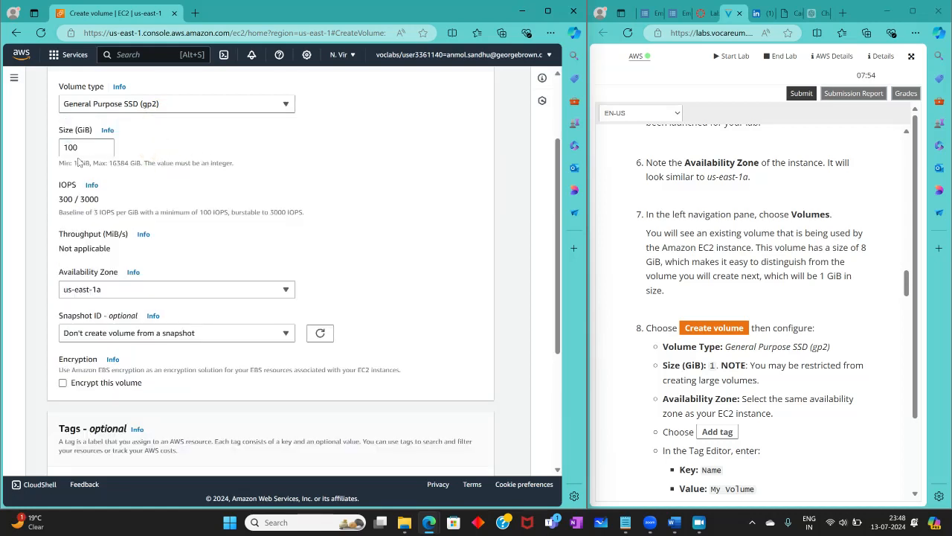
pyautogui.moveTo(80, 151); pyautogui.dragTo(62, 162)
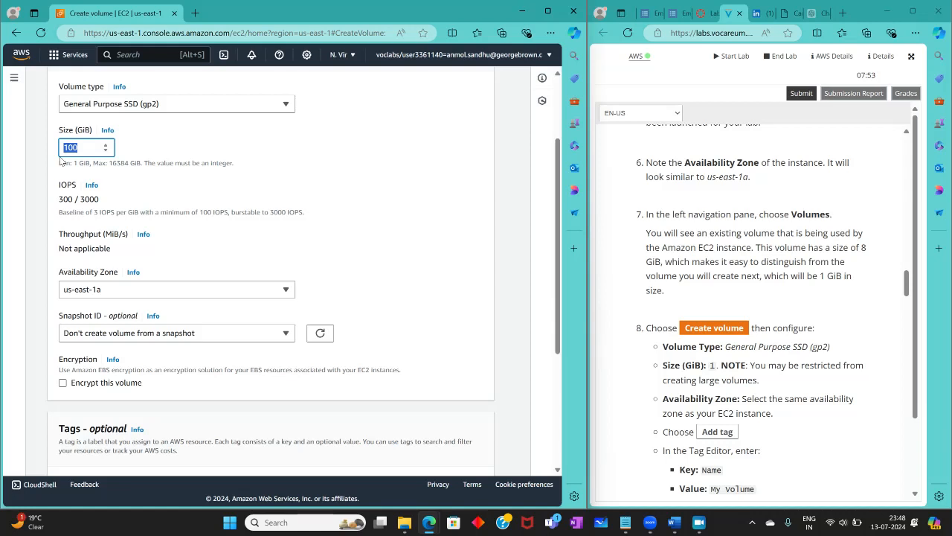
pyautogui.write('1')
# Add a tag to the new volume with key Name and value My Volume
pyautogui.scroll(-3, 633, 282)
pyautogui.scroll(-3, 143, 336)
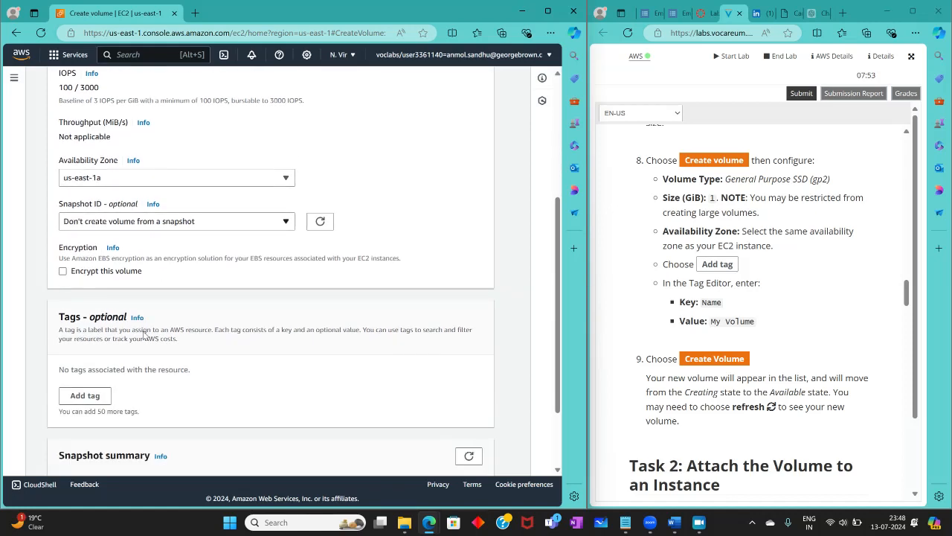
pyautogui.click(104, 305)
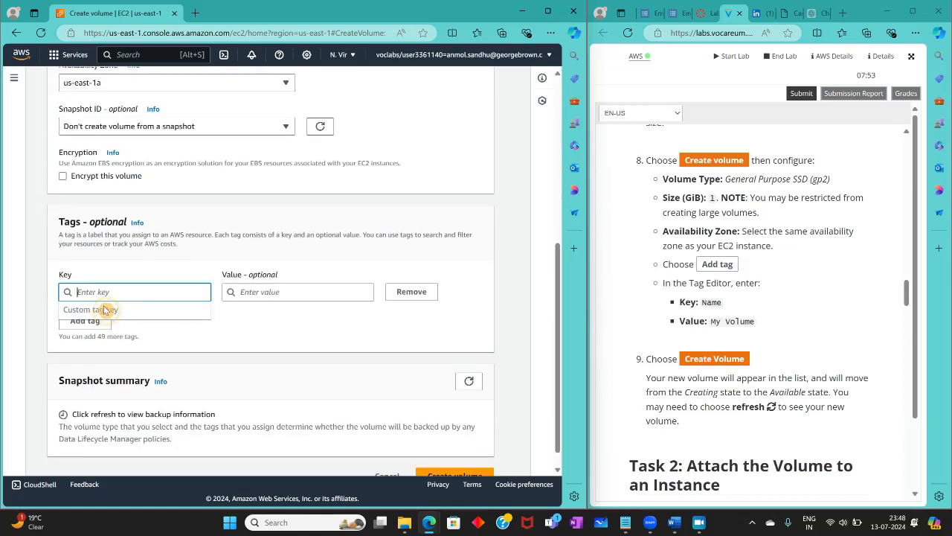
pyautogui.write('Name')
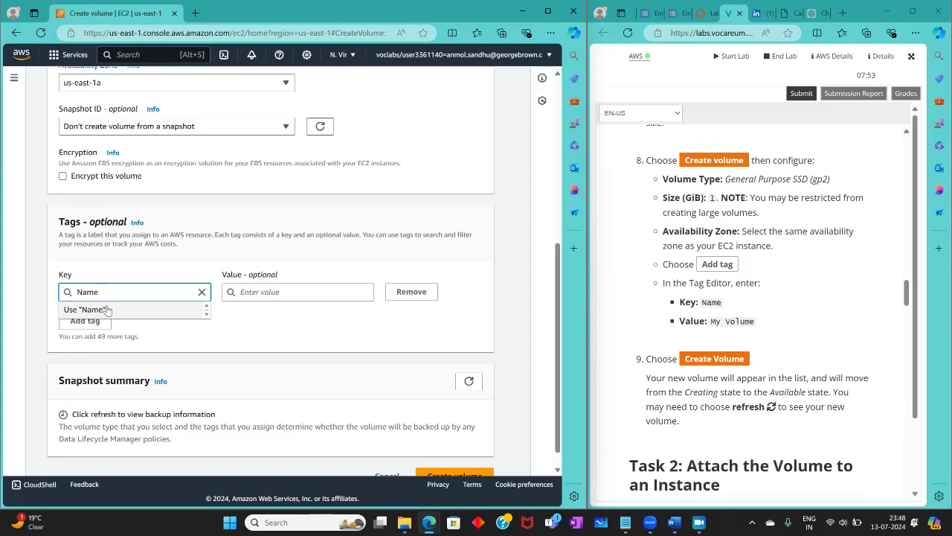
pyautogui.press('Tab')
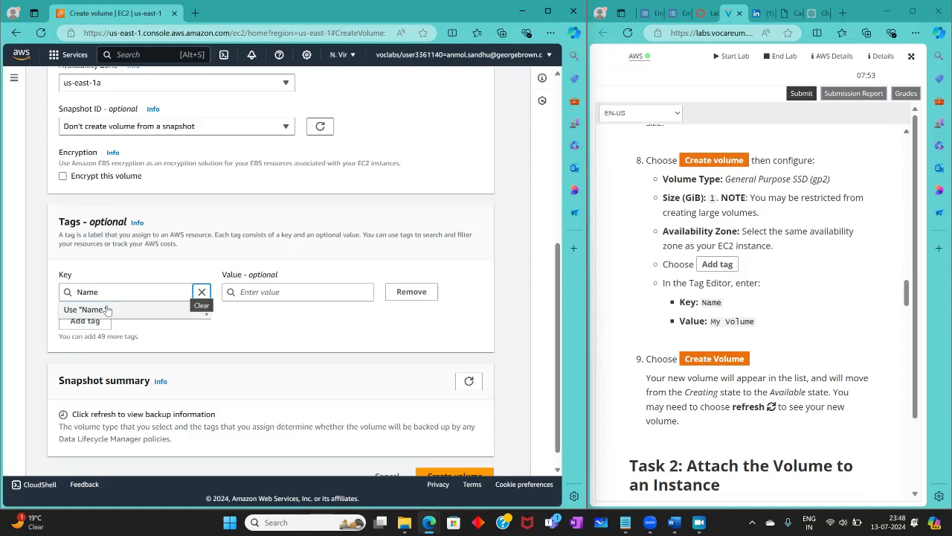
pyautogui.press('Tab')
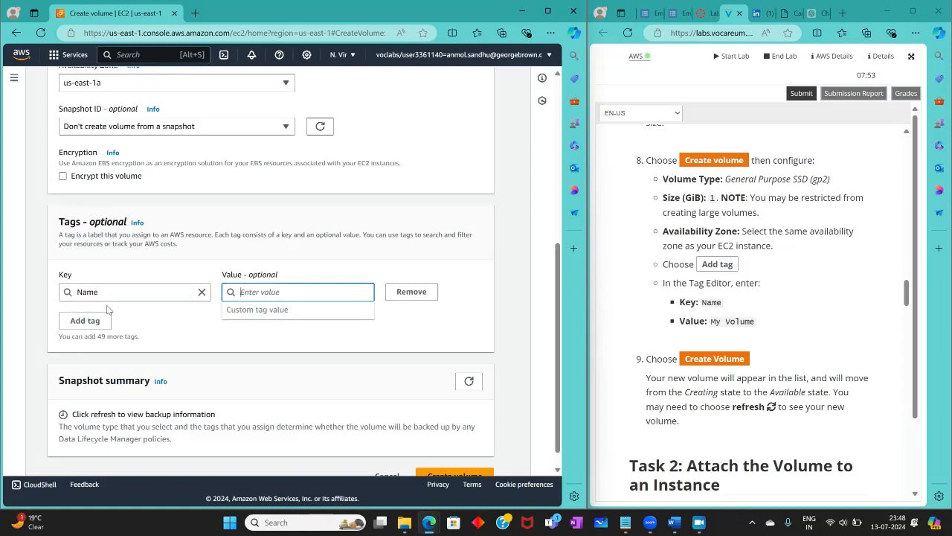
pyautogui.write('My V')
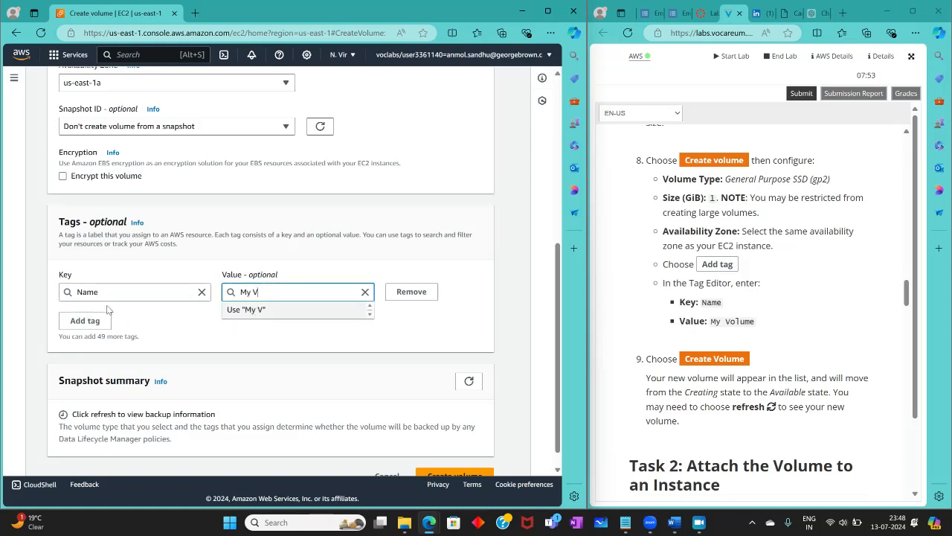
pyautogui.write('olume')
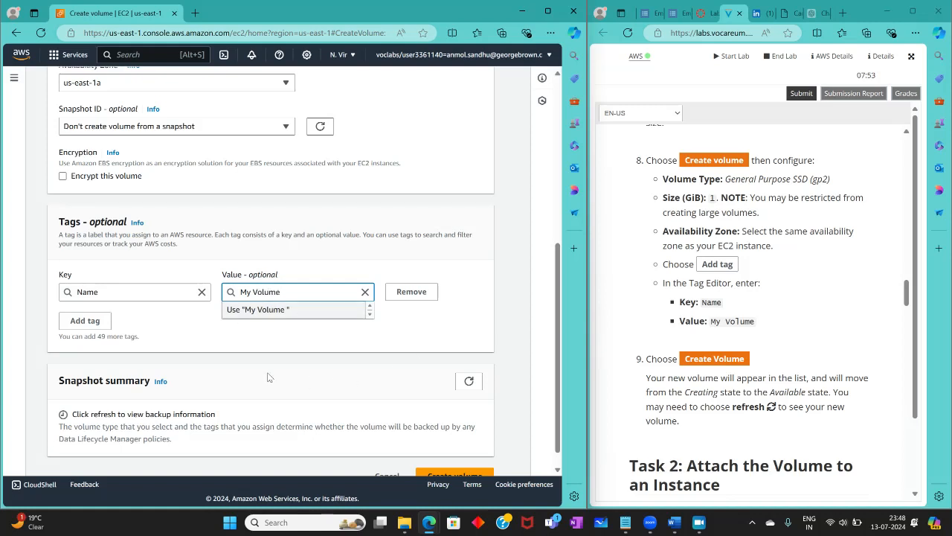
# Create the configured volume and refresh the volumes list
pyautogui.scroll(-1, 402, 453)
pyautogui.click(434, 455)
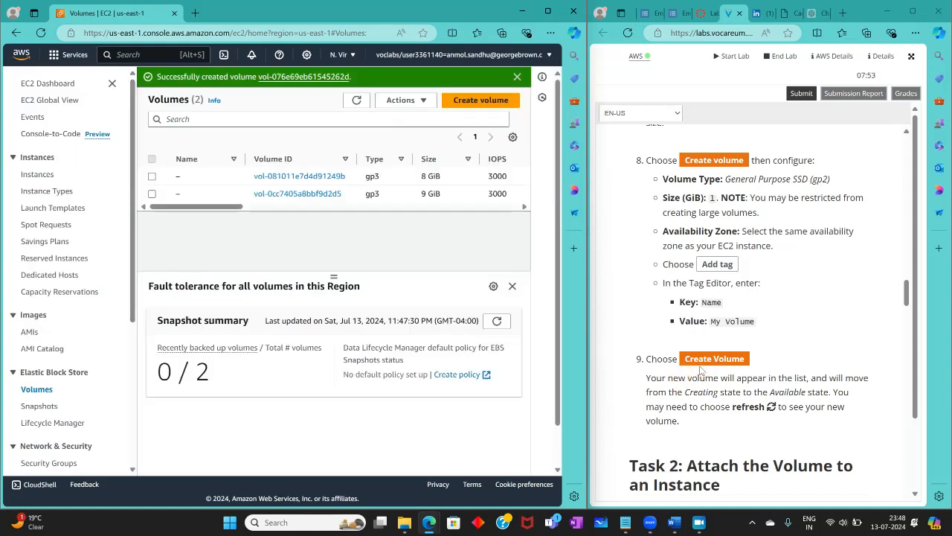
pyautogui.scroll(-2, 700, 349)
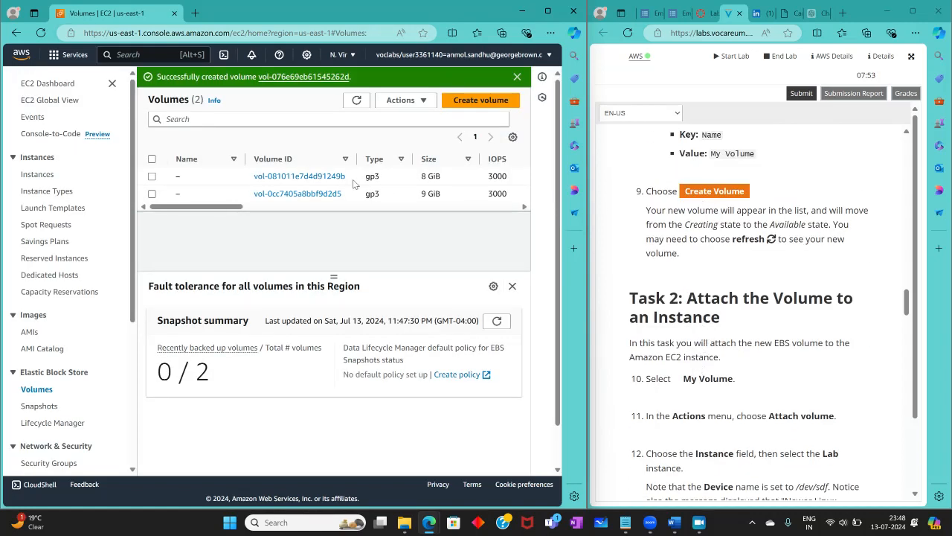
pyautogui.click(356, 100)
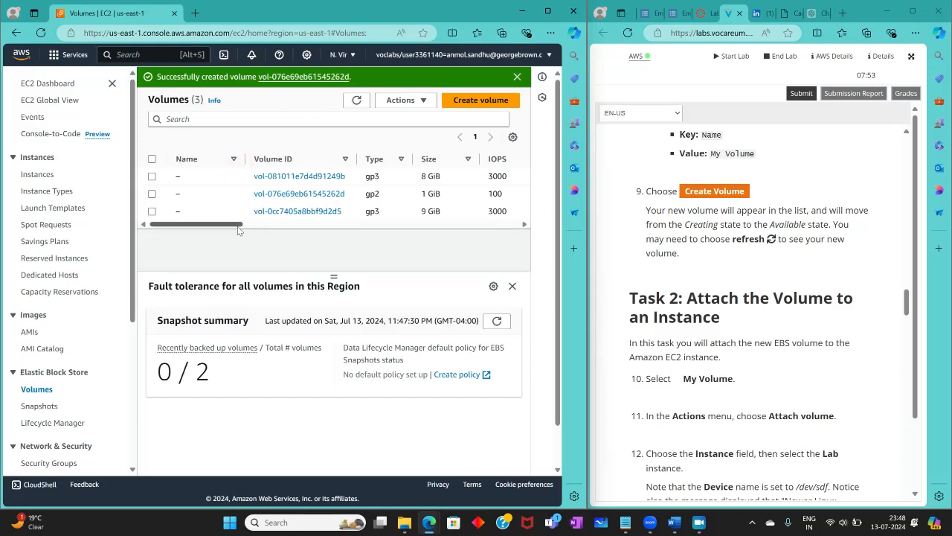
pyautogui.moveTo(234, 230); pyautogui.dragTo(186, 223)
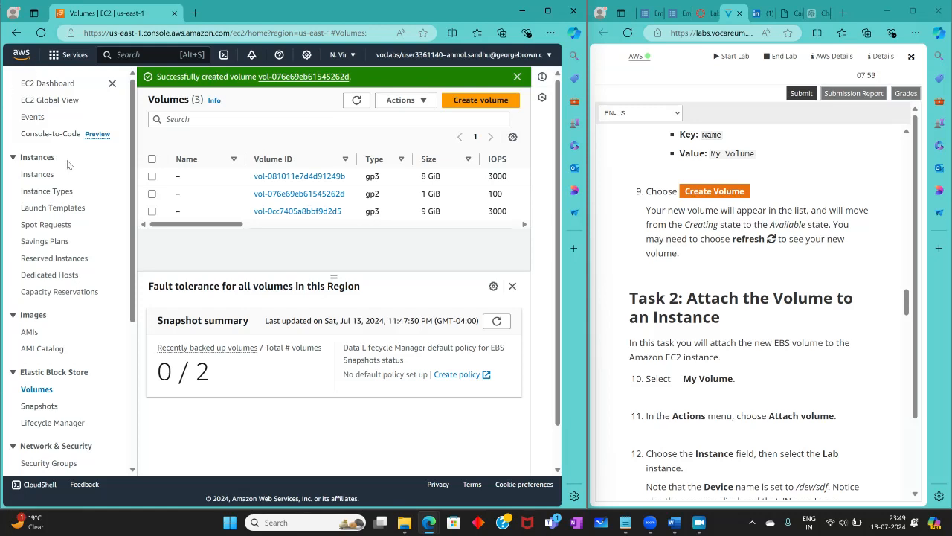
pyautogui.click(699, 522)
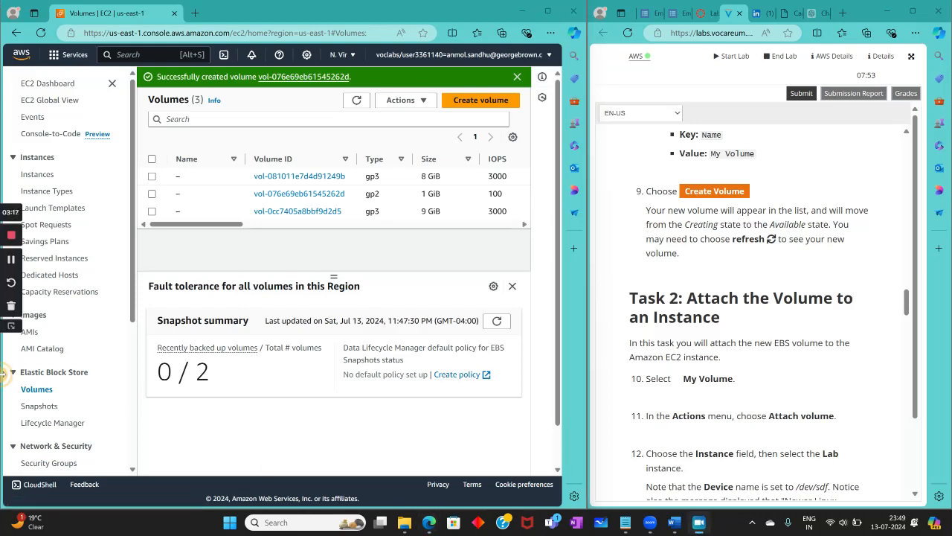
pyautogui.click(11, 260)
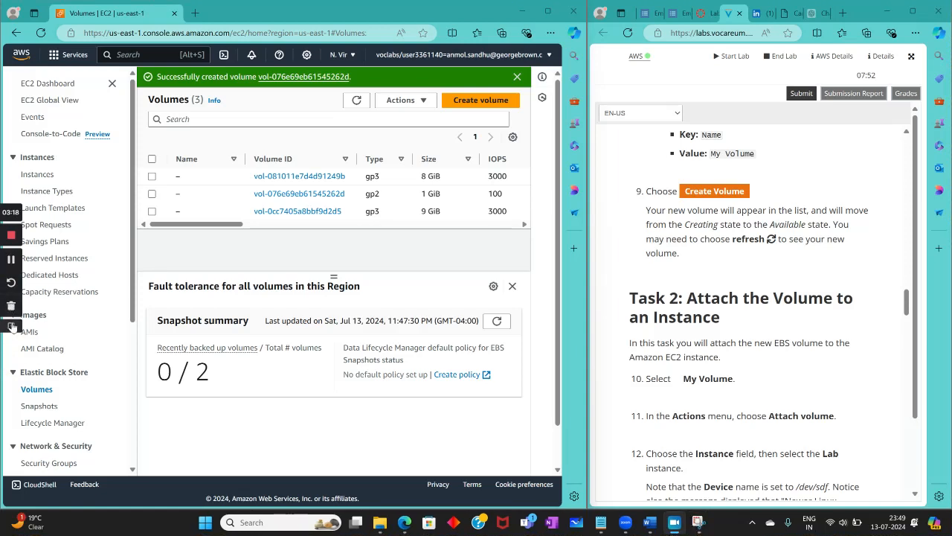
pyautogui.click(10, 325)
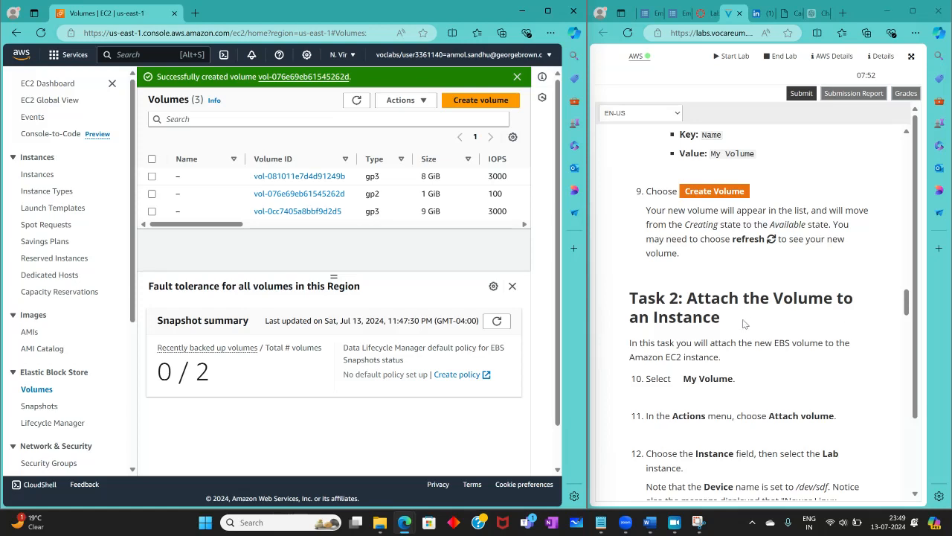
# Read the Task 2 instructions for attaching the volume and open the EC2 instances list
pyautogui.scroll(-2, 750, 332)
pyautogui.scroll(-2, 750, 333)
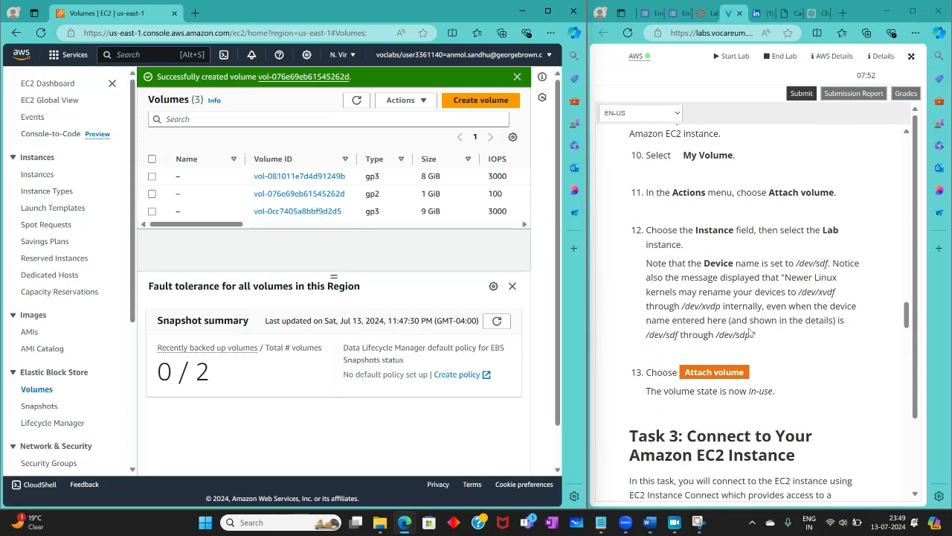
pyautogui.click(44, 177)
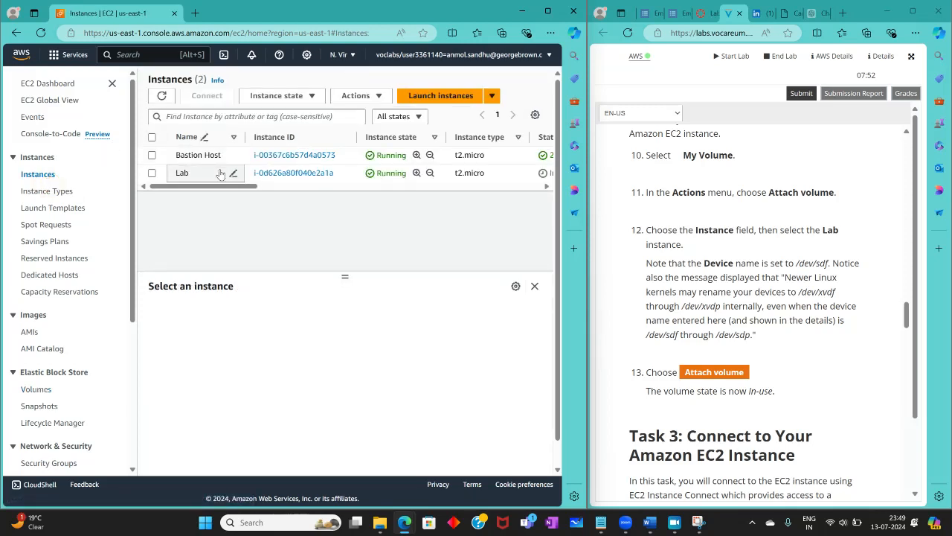
# Select the Lab instance and examine its networking, platform, and placement details
pyautogui.click(183, 172)
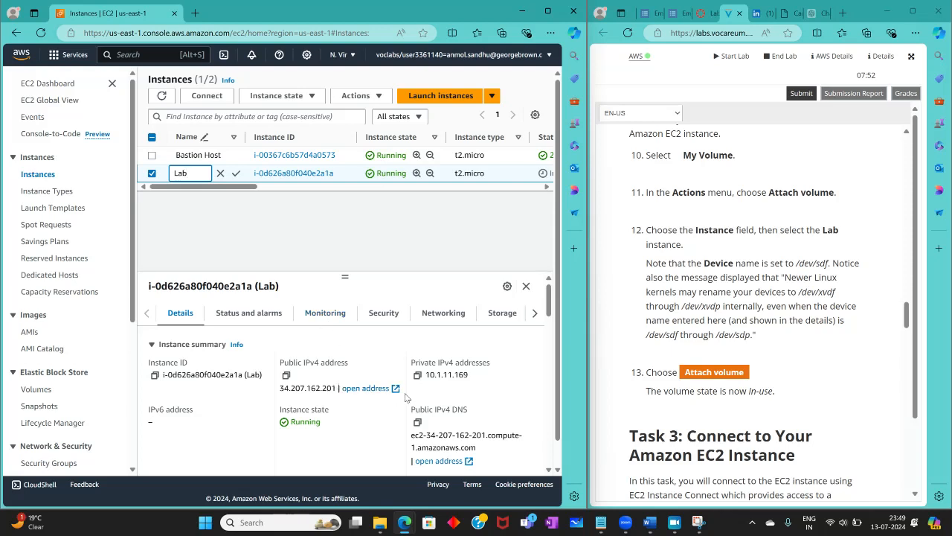
pyautogui.scroll(-3, 437, 407)
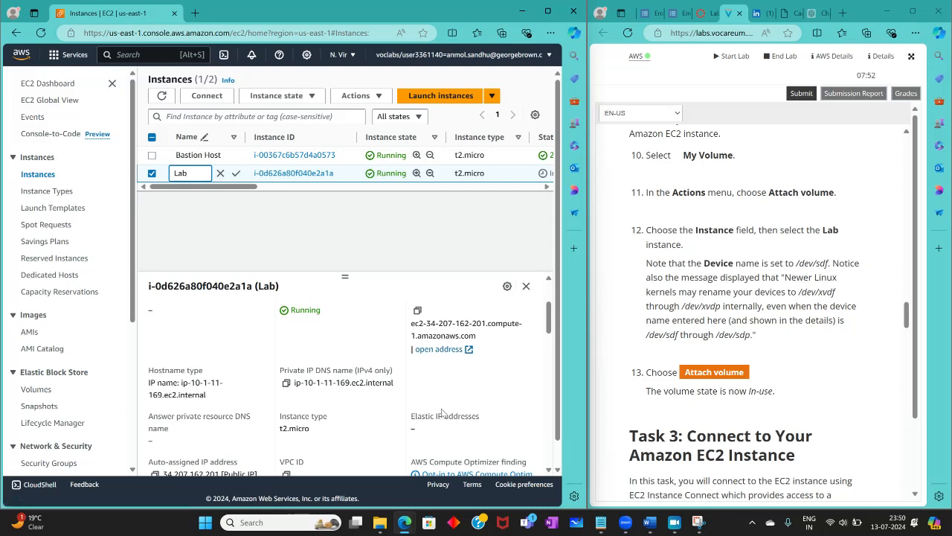
pyautogui.scroll(-1, 442, 412)
pyautogui.scroll(-1, 437, 407)
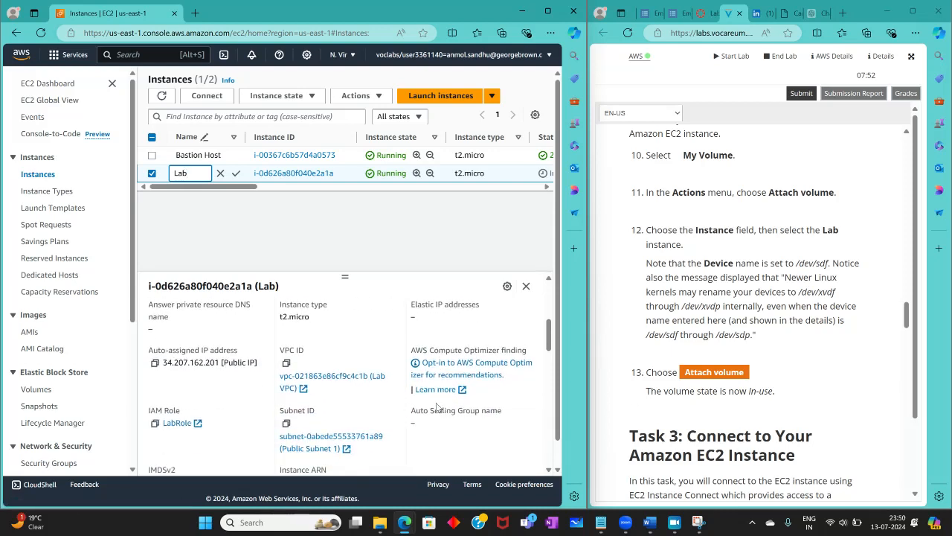
pyautogui.scroll(-1, 441, 411)
pyautogui.scroll(-1, 441, 411)
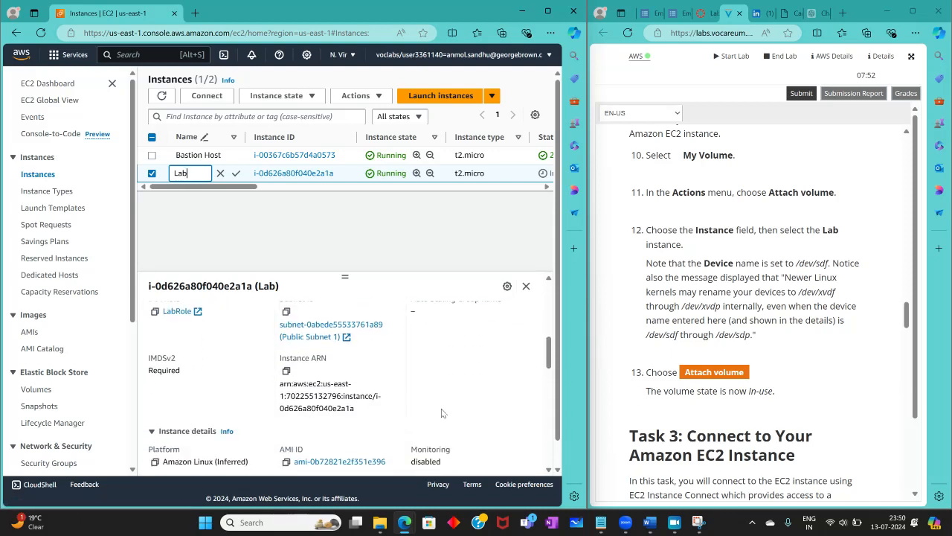
pyautogui.scroll(-2, 441, 411)
pyautogui.scroll(-2, 441, 409)
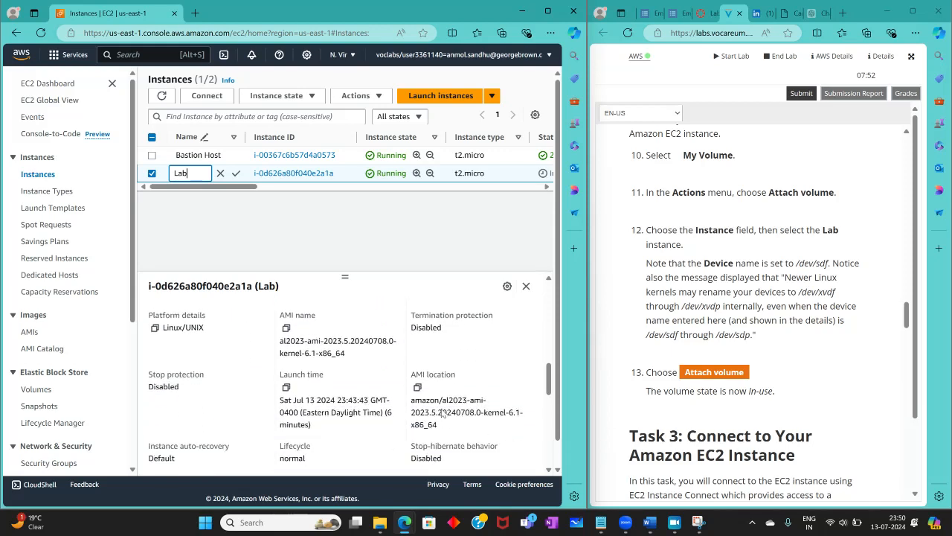
pyautogui.scroll(-1, 441, 411)
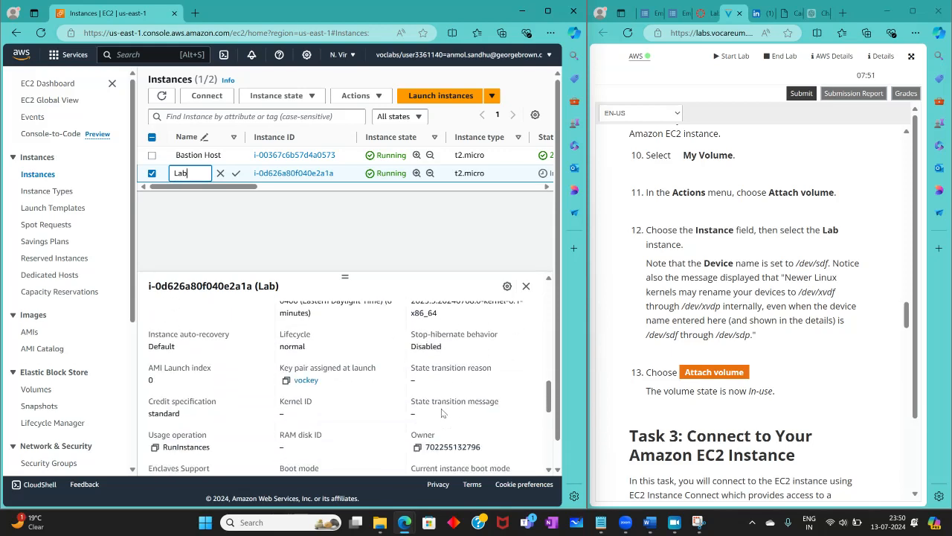
pyautogui.scroll(-2, 441, 412)
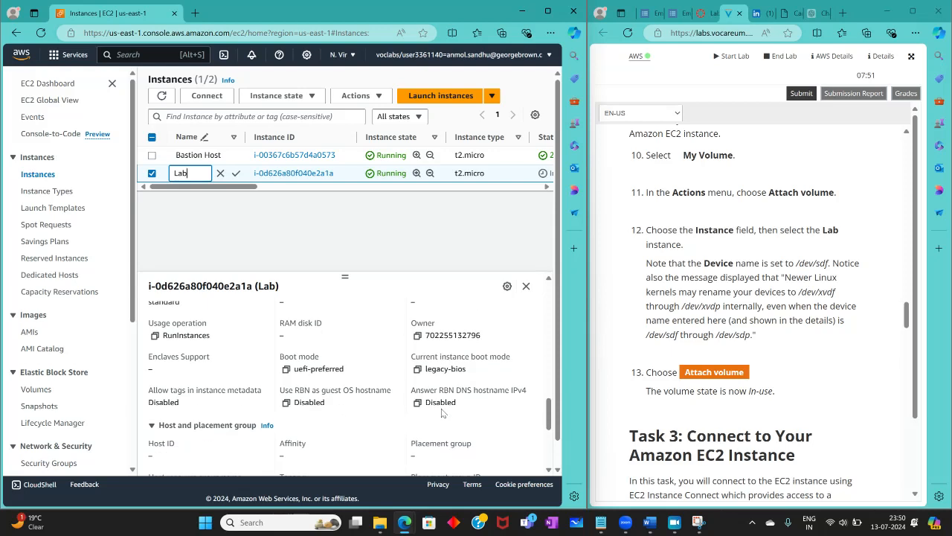
pyautogui.scroll(-4, 441, 412)
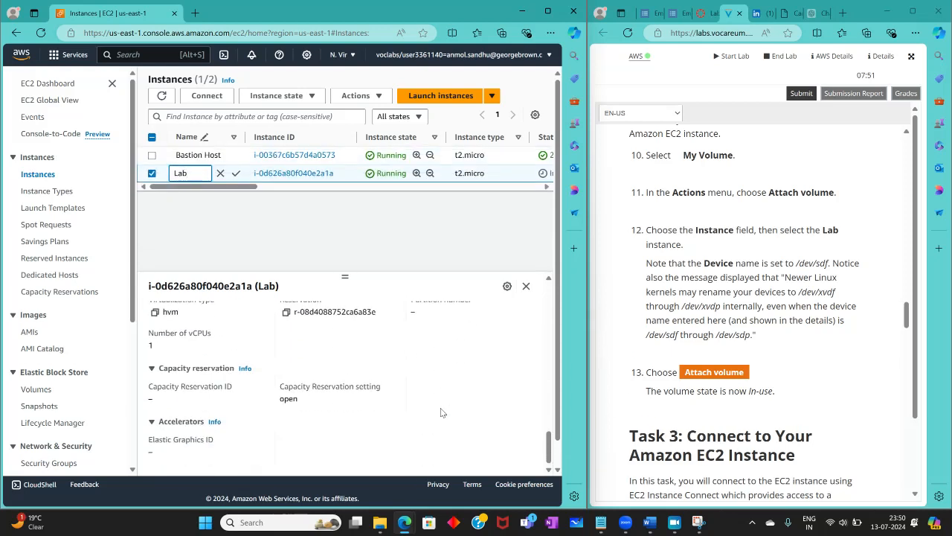
pyautogui.scroll(3, 411, 386)
pyautogui.scroll(5, 246, 416)
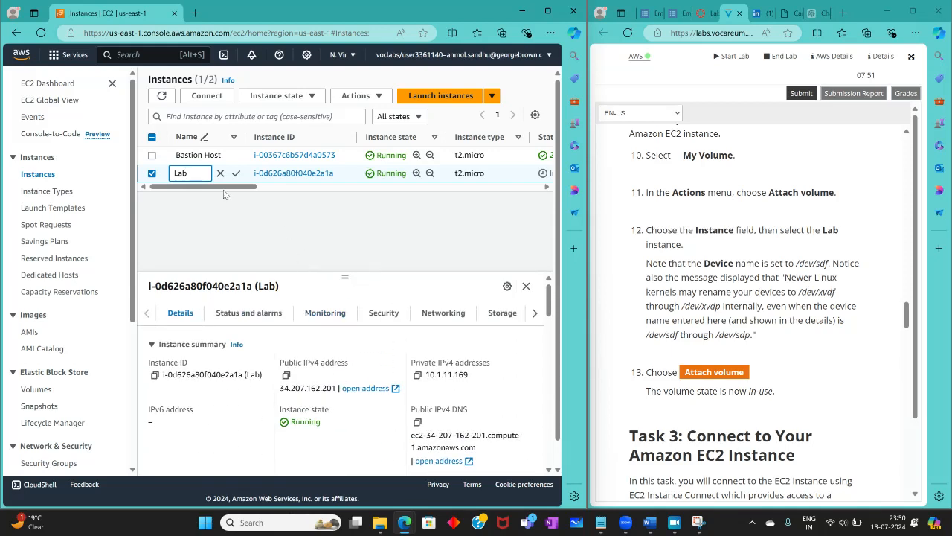
# Search the Lab instance's available actions and the EC2 navigation for a way to attach a volume
pyautogui.moveTo(223, 190); pyautogui.dragTo(166, 218)
pyautogui.click(166, 217)
pyautogui.click(372, 96)
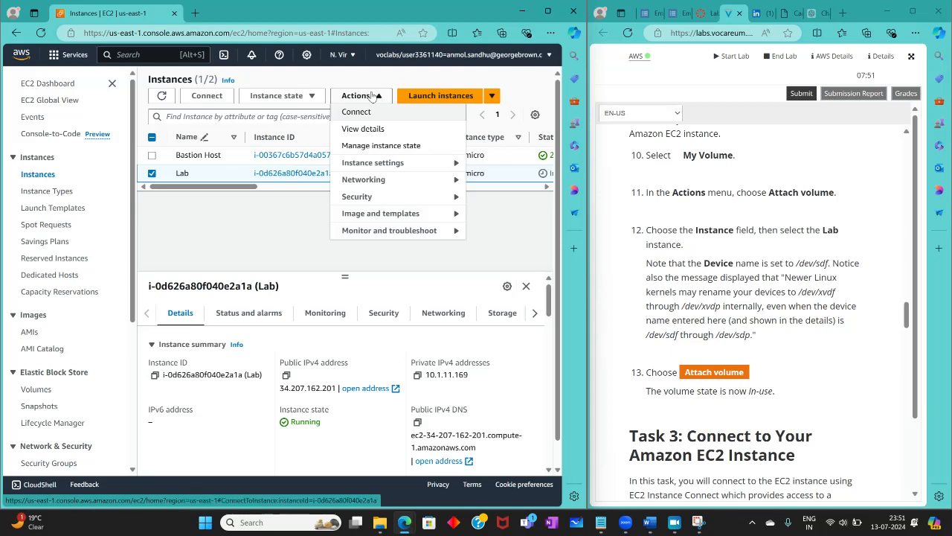
pyautogui.click(415, 167)
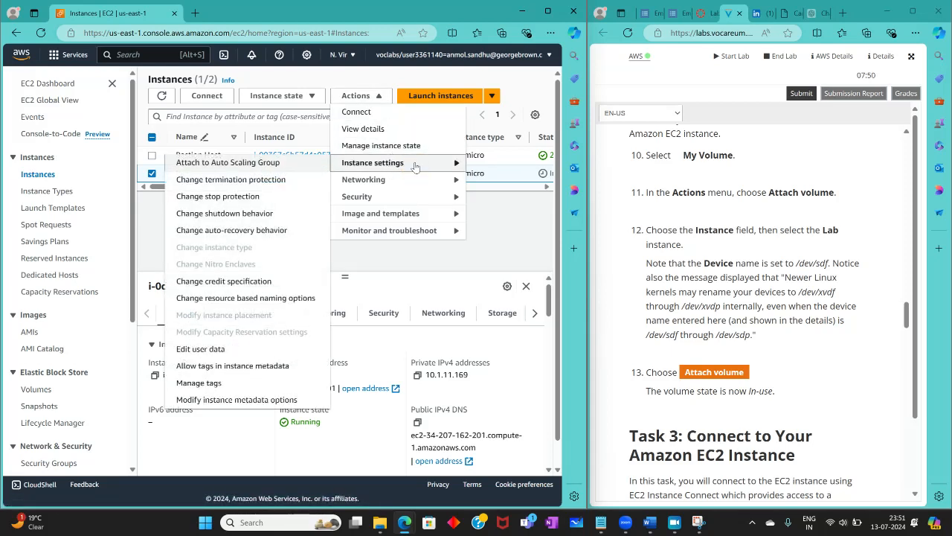
pyautogui.click(387, 230)
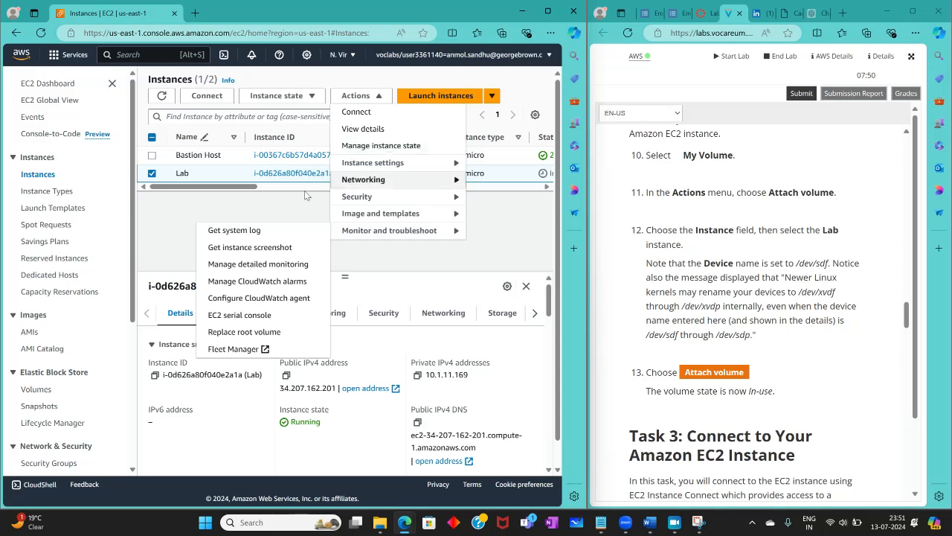
pyautogui.click(436, 234)
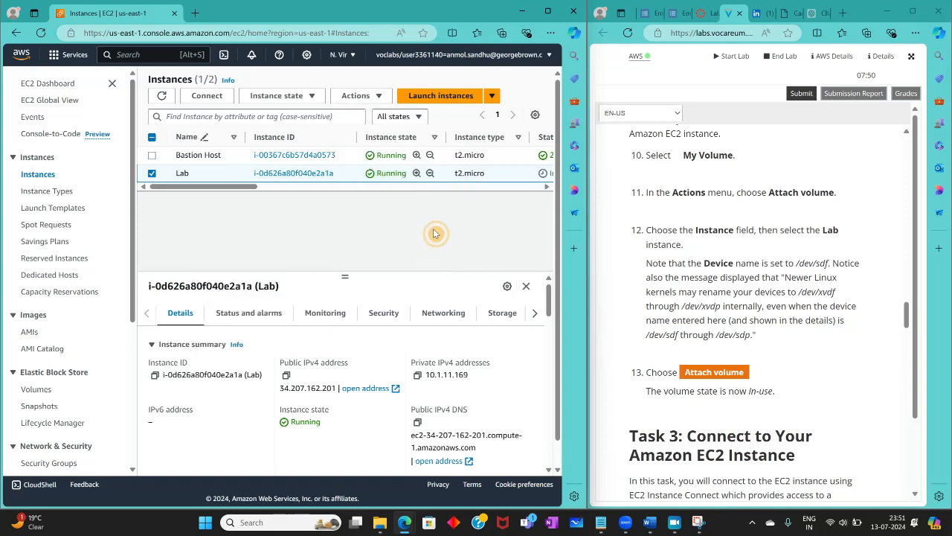
pyautogui.click(488, 95)
pyautogui.click(487, 95)
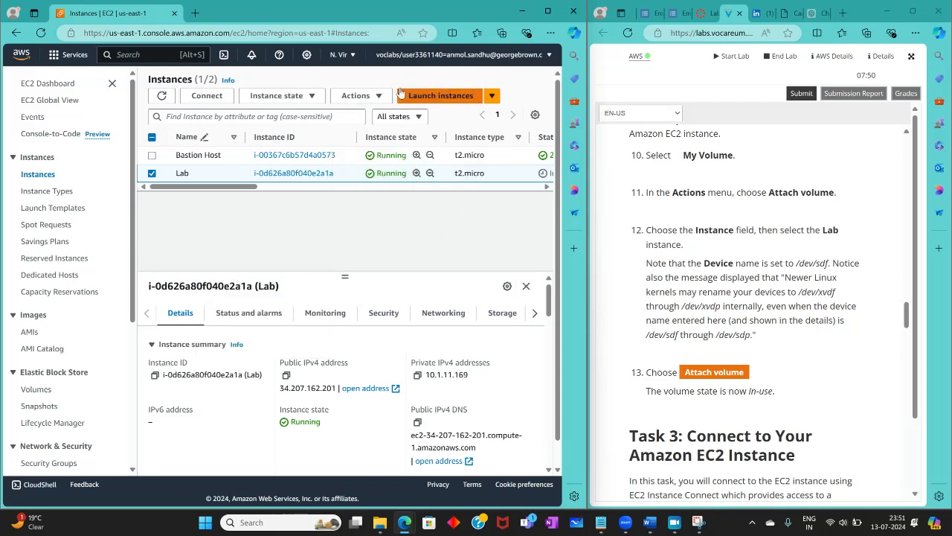
pyautogui.click(367, 99)
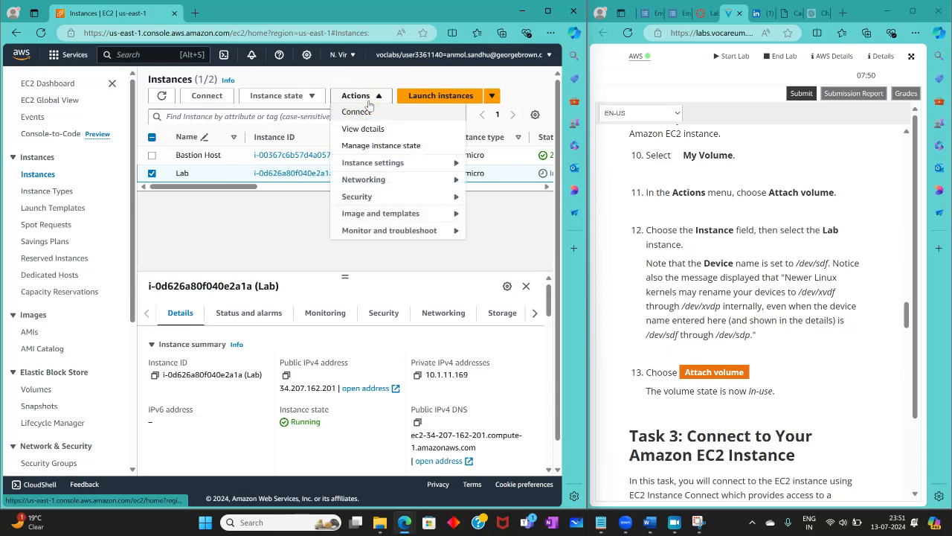
pyautogui.click(316, 99)
pyautogui.click(316, 98)
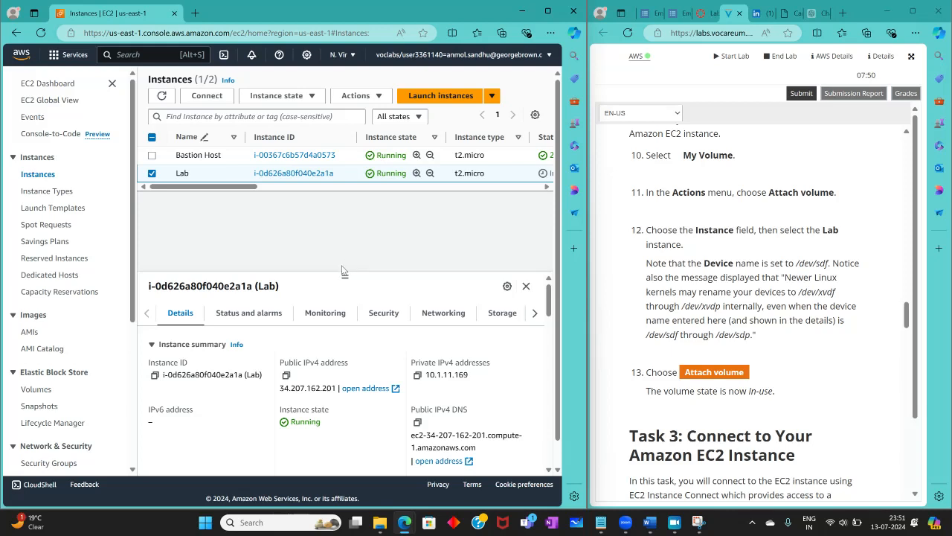
pyautogui.scroll(-3, 108, 374)
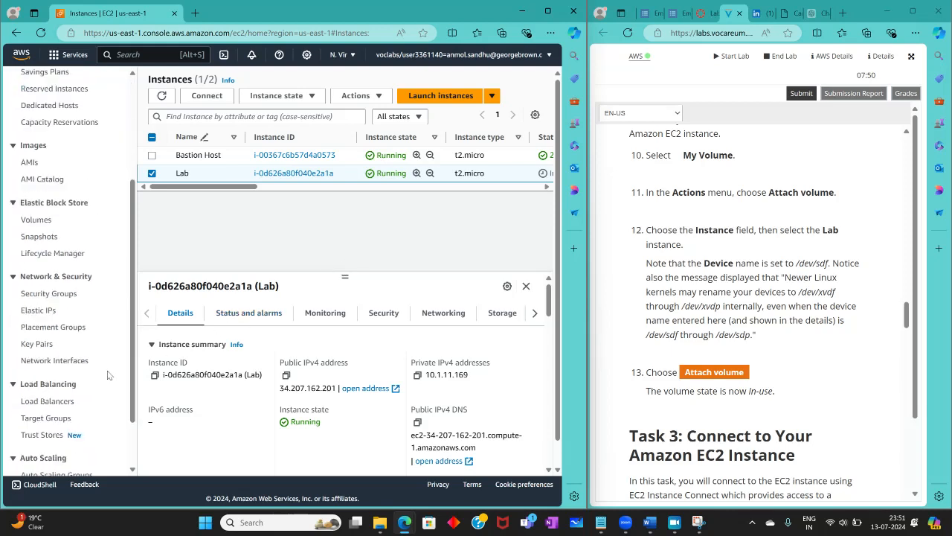
pyautogui.scroll(2, 107, 374)
pyautogui.scroll(-3, 107, 374)
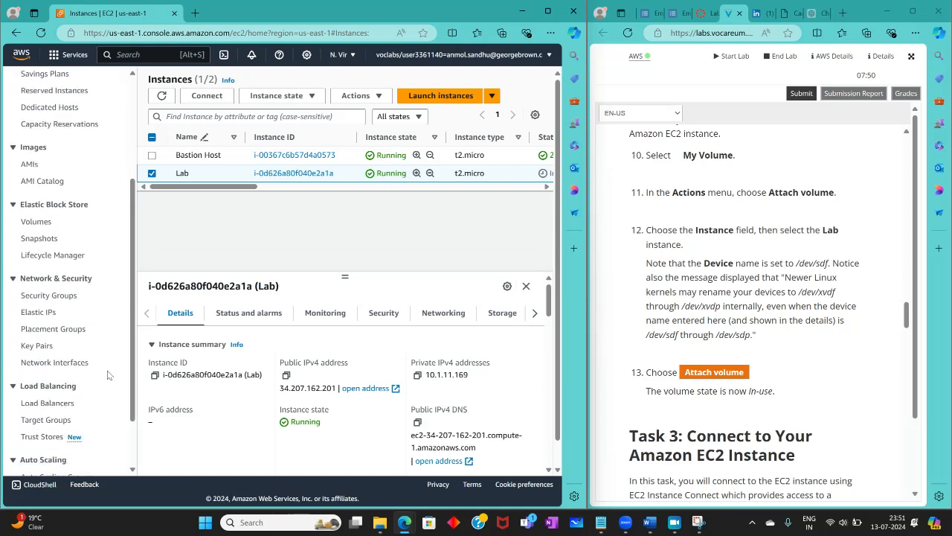
pyautogui.scroll(-2, 107, 375)
pyautogui.scroll(6, 107, 374)
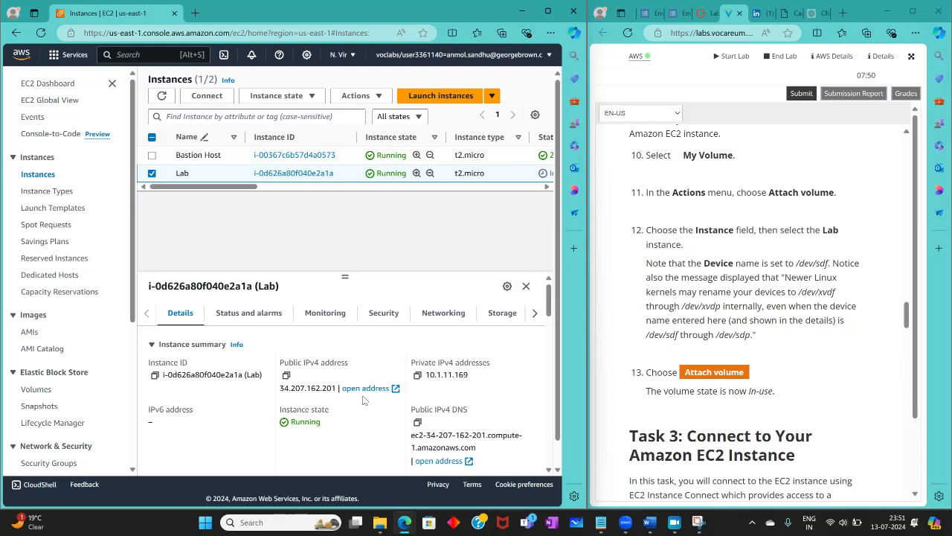
# Examine the Lab instance's storage information, including its root device, block devices, and volume monitoring
pyautogui.click(506, 317)
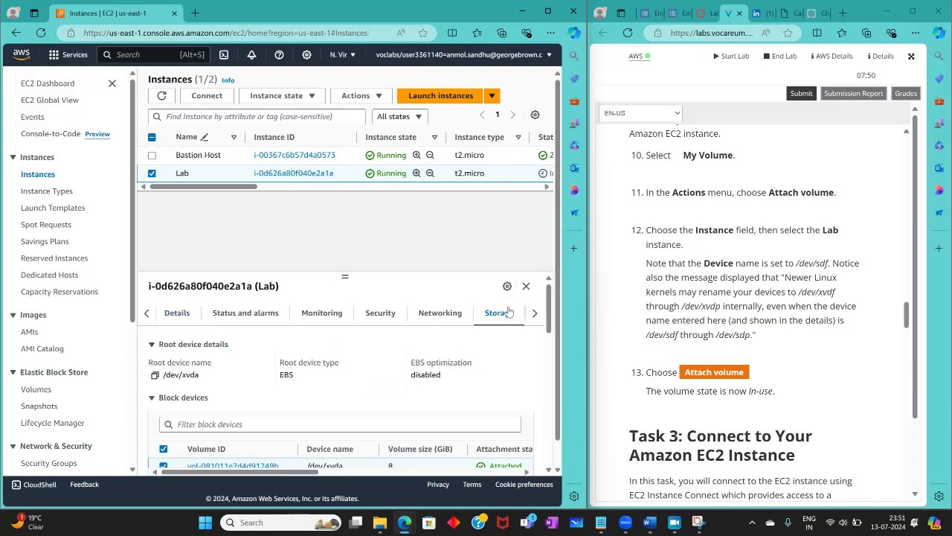
pyautogui.moveTo(199, 375); pyautogui.dragTo(164, 376)
pyautogui.click(292, 396)
pyautogui.click(292, 396)
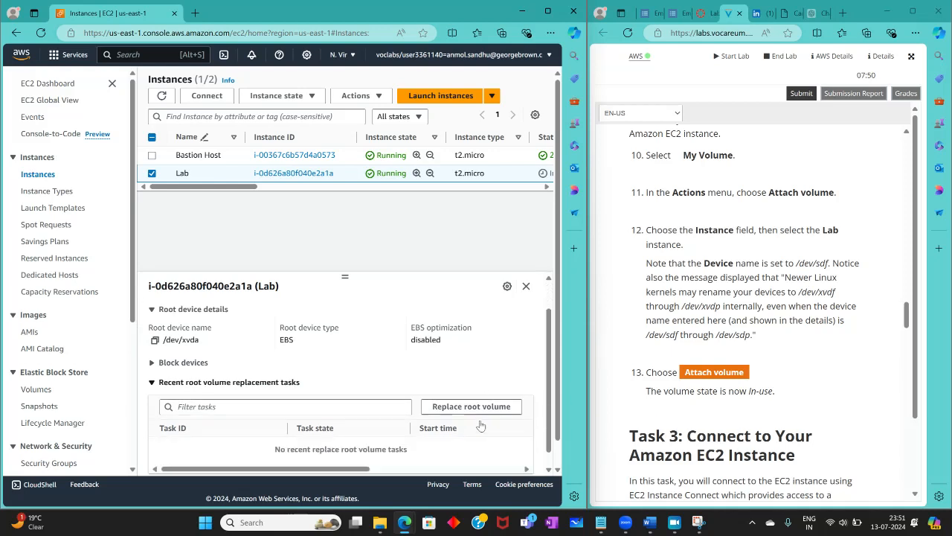
pyautogui.scroll(-2, 477, 428)
pyautogui.moveTo(320, 454); pyautogui.dragTo(223, 454)
pyautogui.scroll(2, 355, 374)
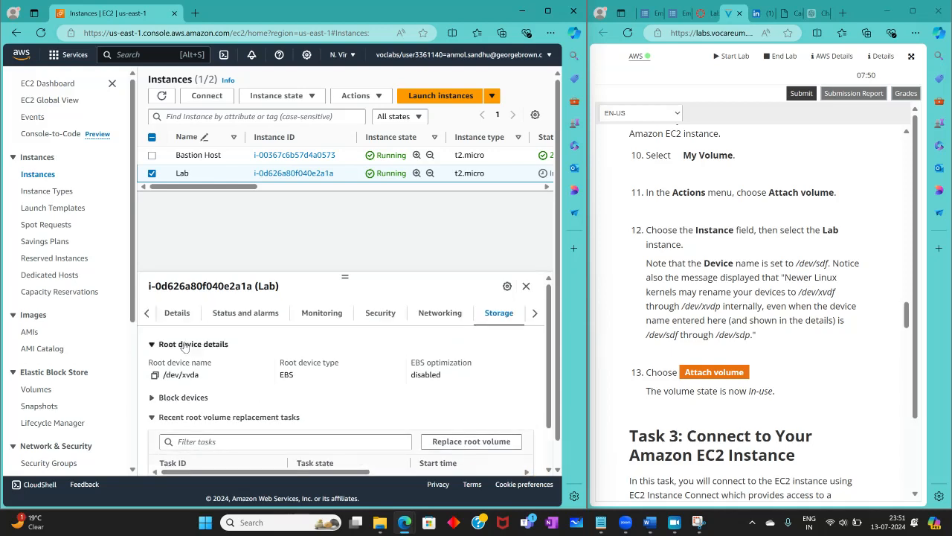
pyautogui.scroll(-2, 459, 374)
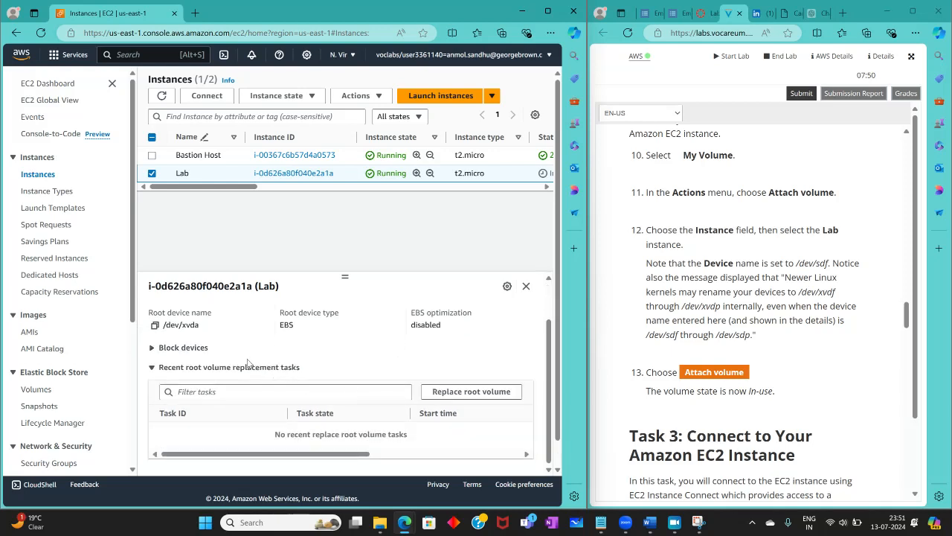
pyautogui.click(156, 350)
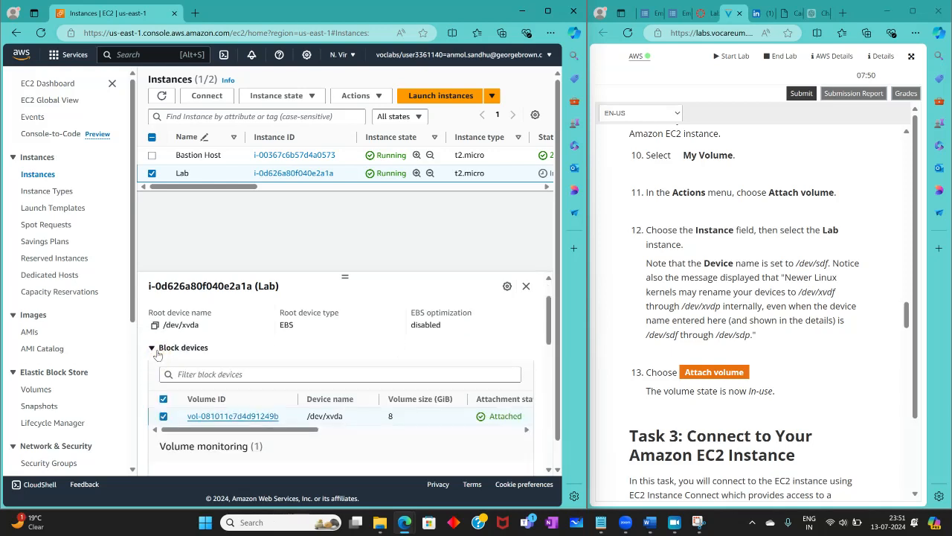
pyautogui.scroll(-2, 293, 392)
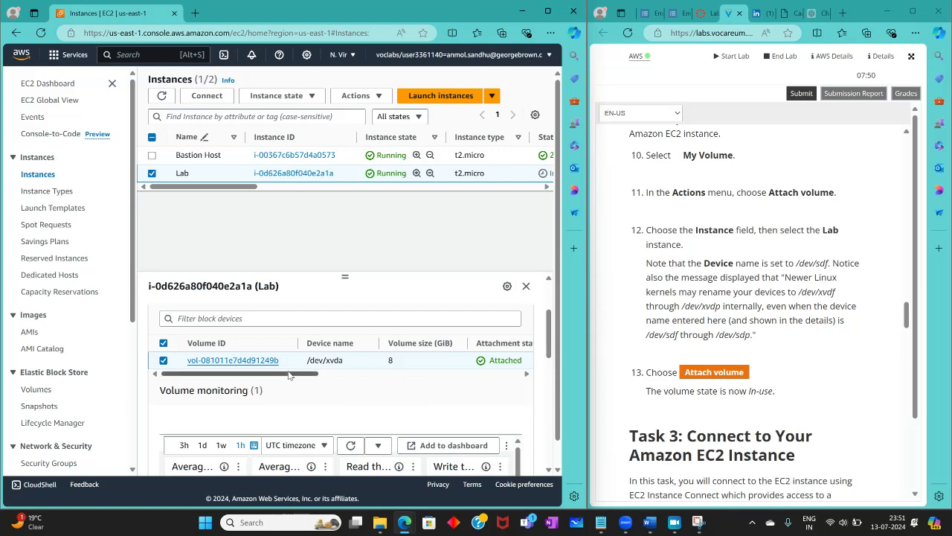
pyautogui.moveTo(305, 374); pyautogui.dragTo(262, 378)
pyautogui.scroll(3, 264, 379)
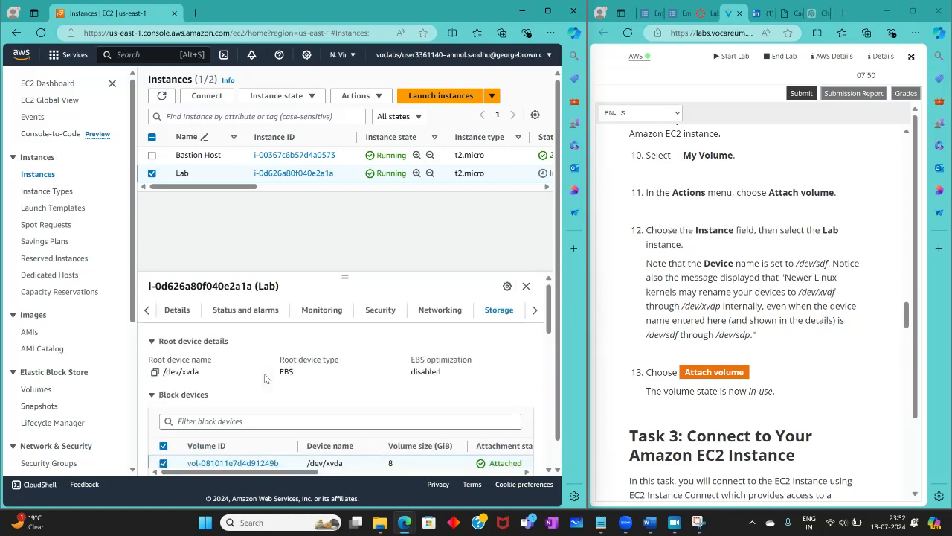
pyautogui.scroll(-5, 265, 379)
pyautogui.scroll(1, 266, 379)
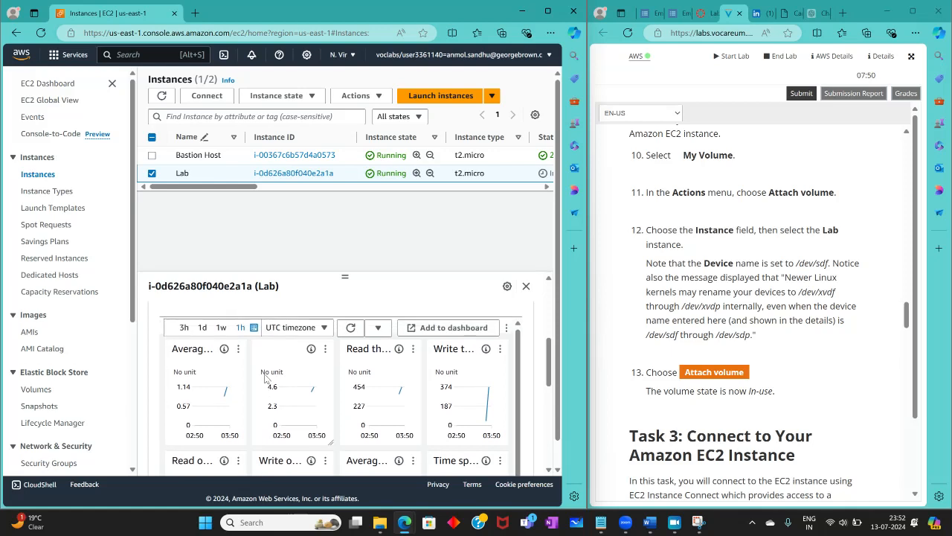
pyautogui.click(526, 285)
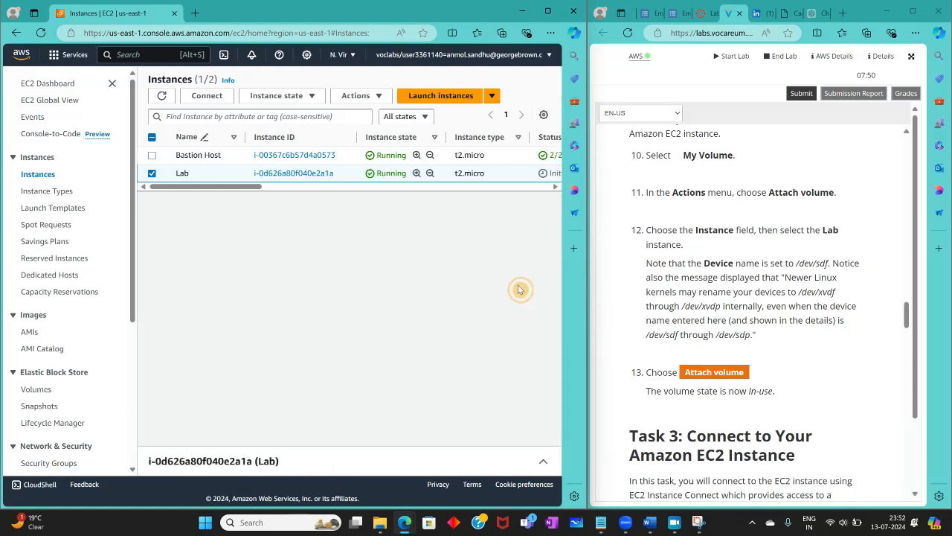
pyautogui.click(152, 173)
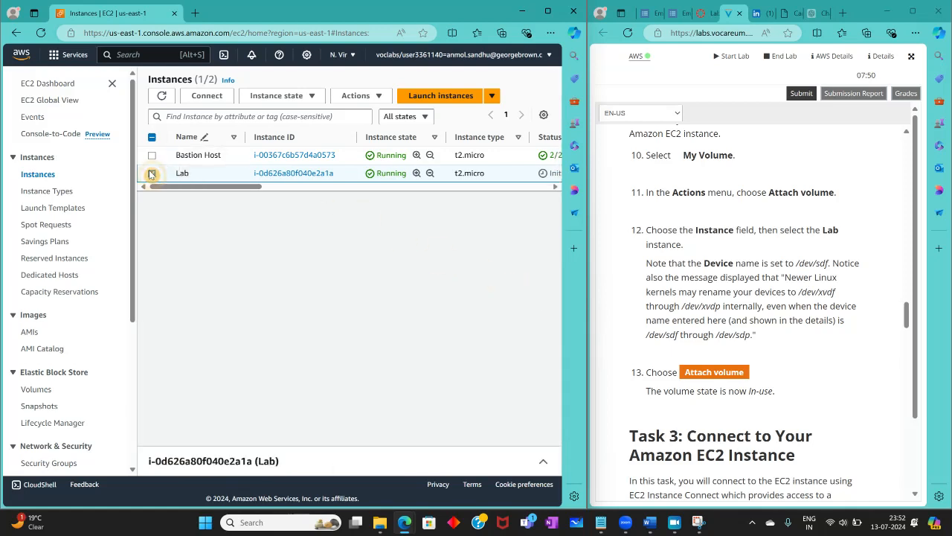
pyautogui.click(152, 174)
# Check the Task 2 instructions and open the attach volume form for the new 1 GiB gp2 volume
pyautogui.scroll(3, 718, 262)
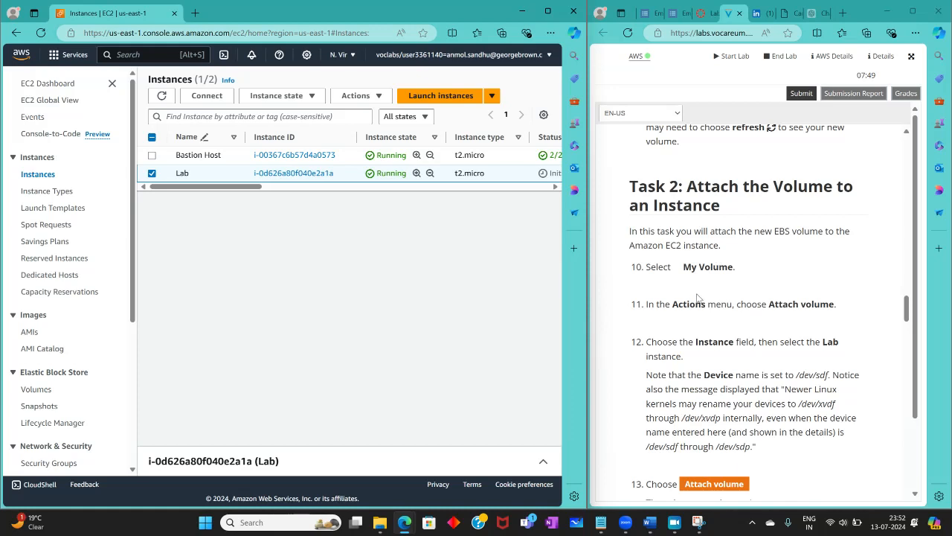
pyautogui.scroll(-1, 698, 299)
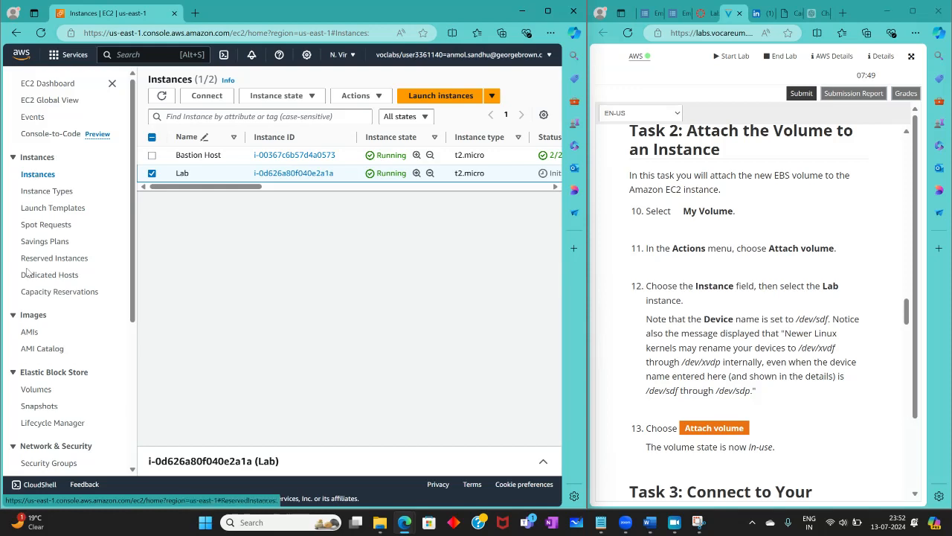
pyautogui.scroll(-1, 30, 334)
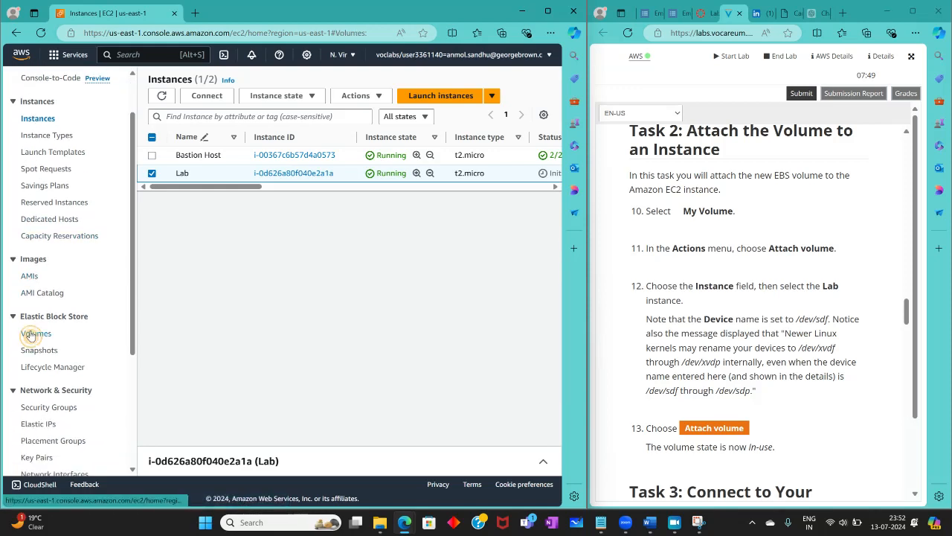
pyautogui.click(34, 333)
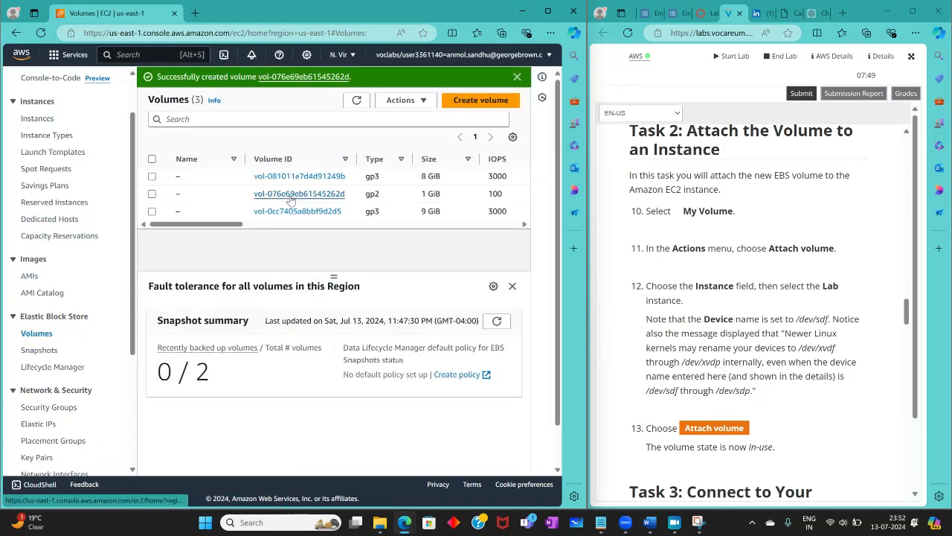
pyautogui.click(290, 195)
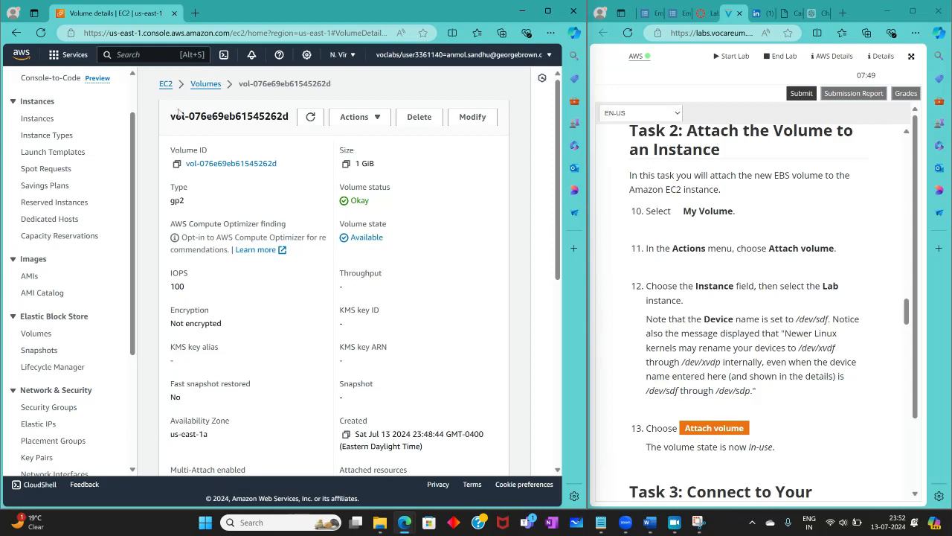
pyautogui.click(379, 118)
pyautogui.click(366, 151)
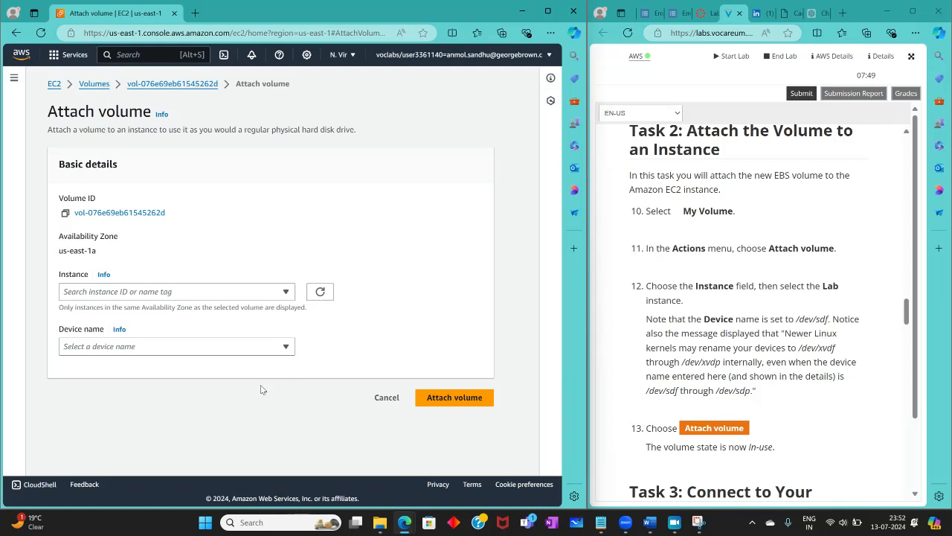
# Attach the new 1 GiB volume to the Lab instance with device name /dev/sdf
pyautogui.click(196, 294)
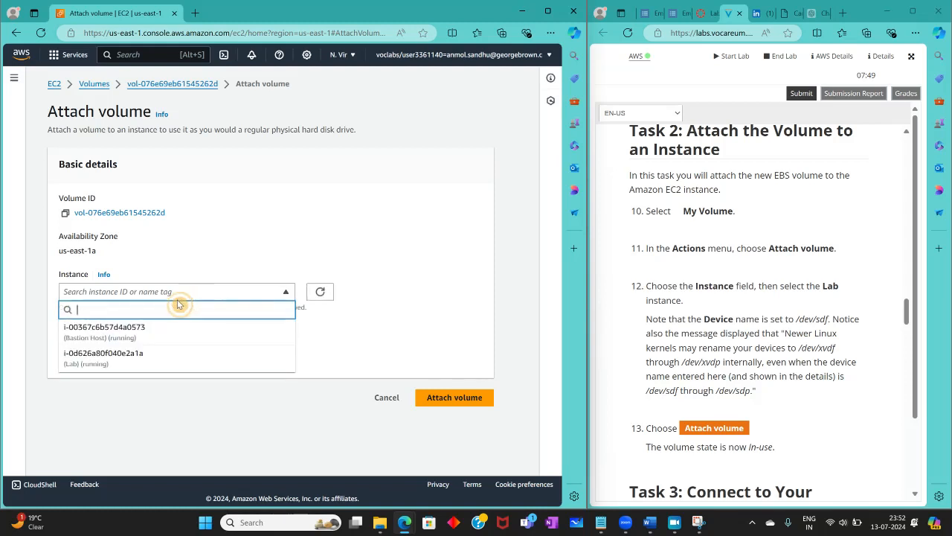
pyautogui.click(105, 364)
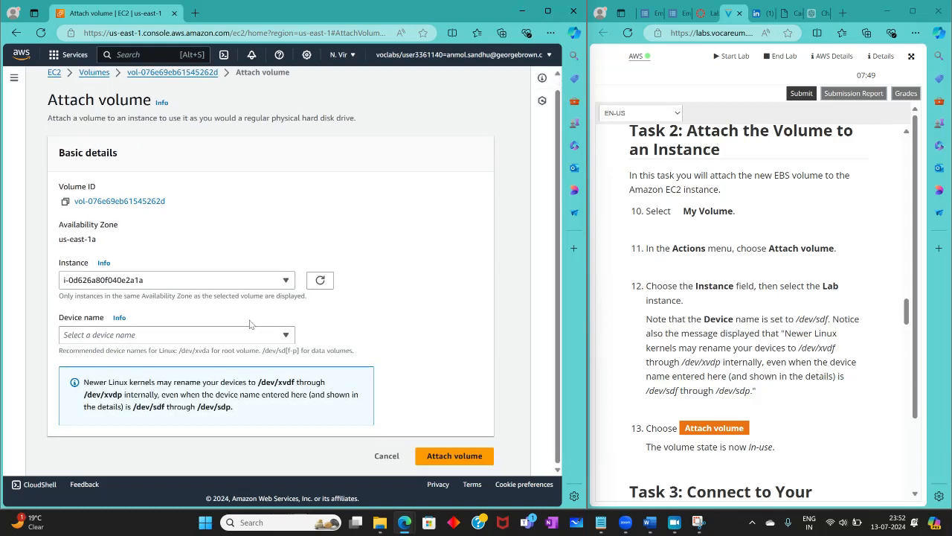
pyautogui.click(160, 335)
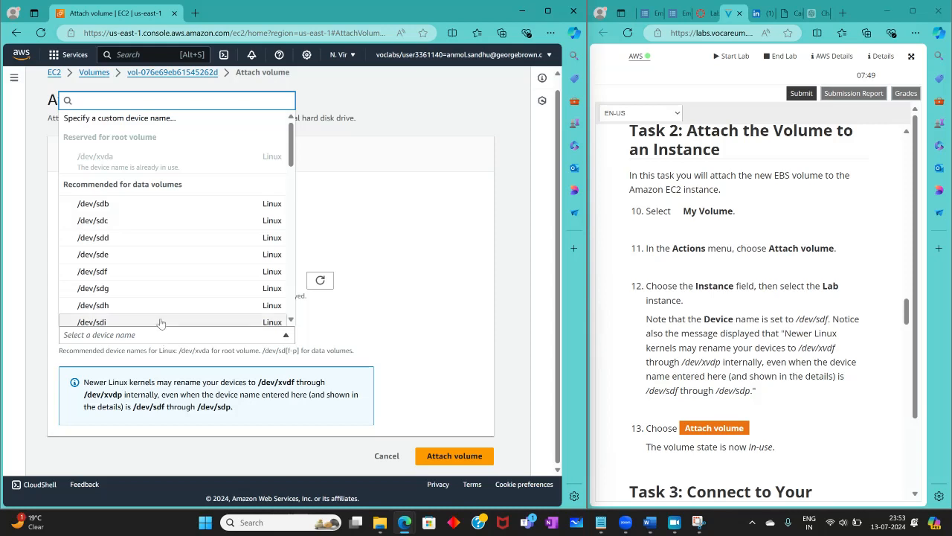
pyautogui.click(108, 271)
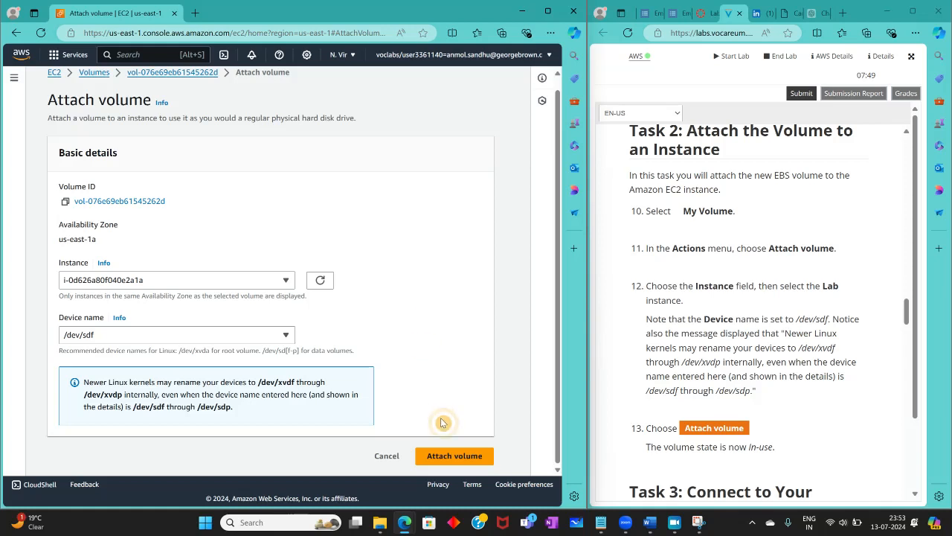
pyautogui.click(449, 456)
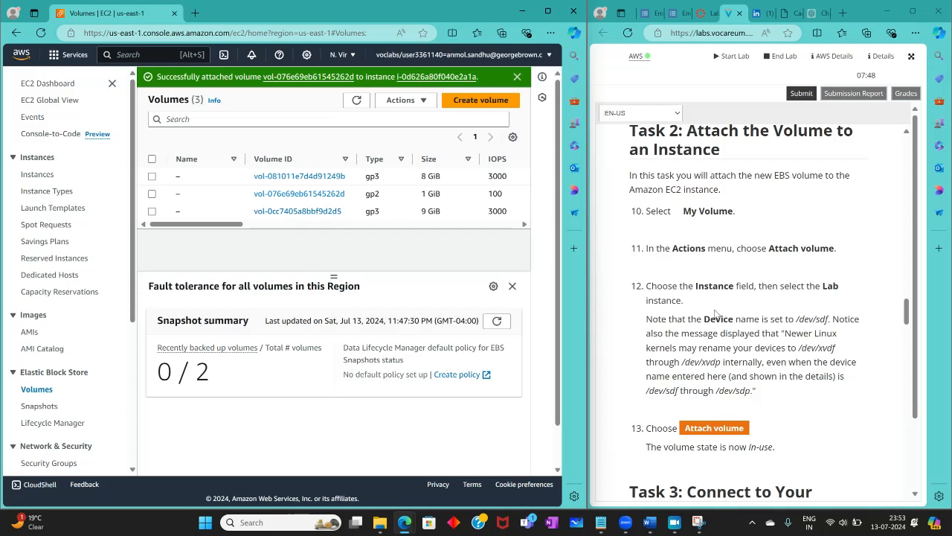
pyautogui.click(674, 521)
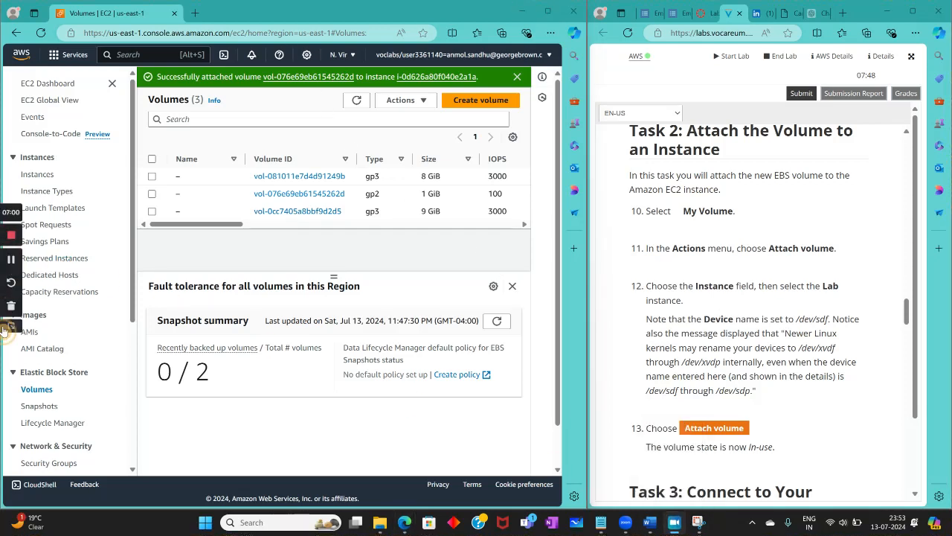
# Check the Task 3 instructions, search the console for ec2, and open the list of EC2 instances
pyautogui.scroll(-4, 856, 403)
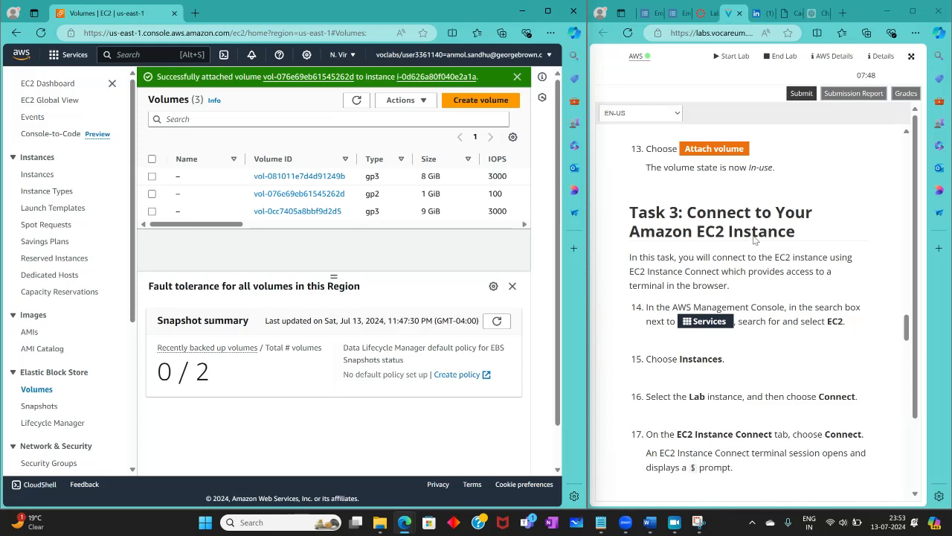
pyautogui.scroll(-1, 754, 240)
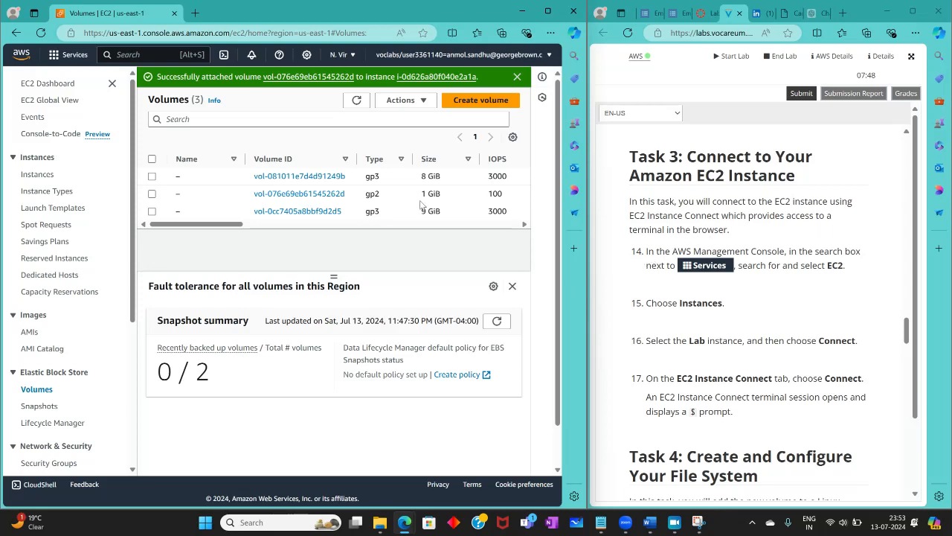
pyautogui.click(118, 57)
pyautogui.write('e')
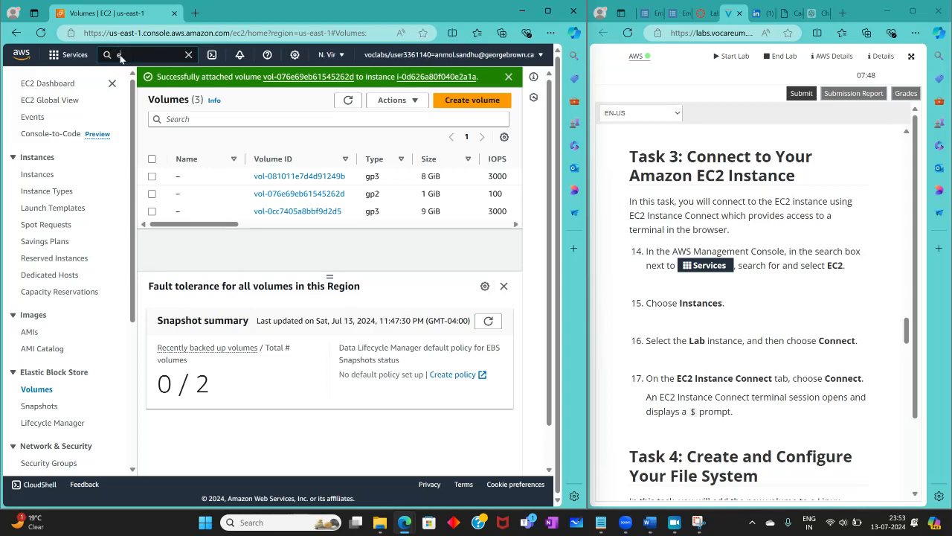
pyautogui.write('c2')
pyautogui.press('Return')
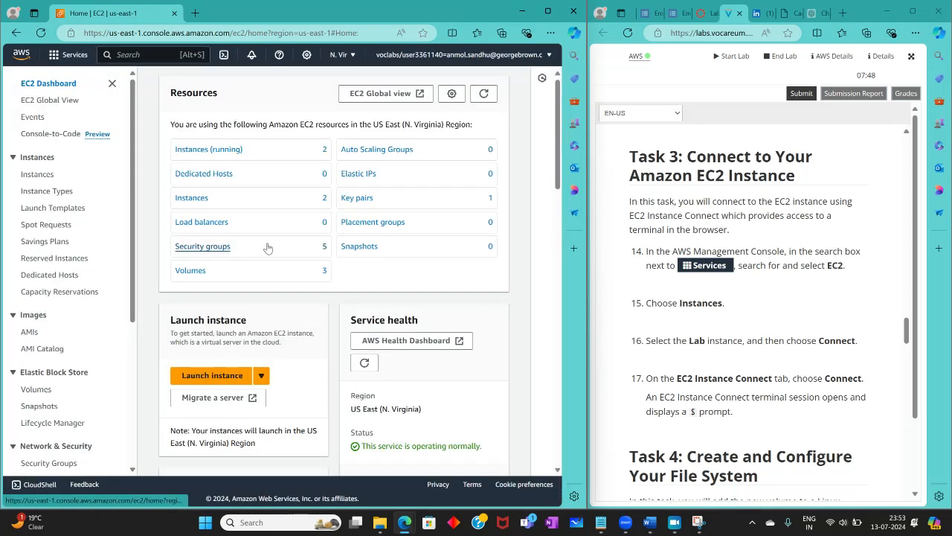
pyautogui.click(46, 175)
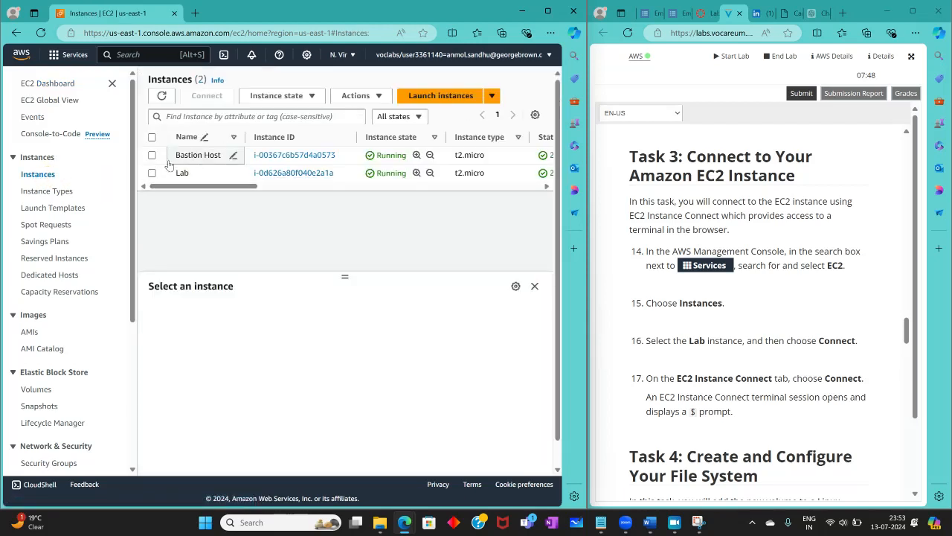
# Select the Lab instance and connect to it through EC2 Instance Connect with the default username
pyautogui.click(193, 179)
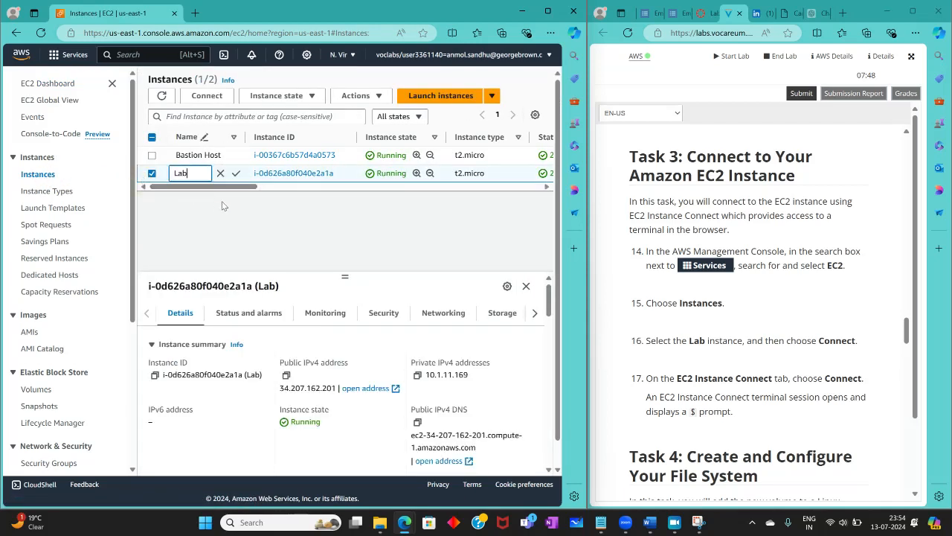
pyautogui.click(207, 95)
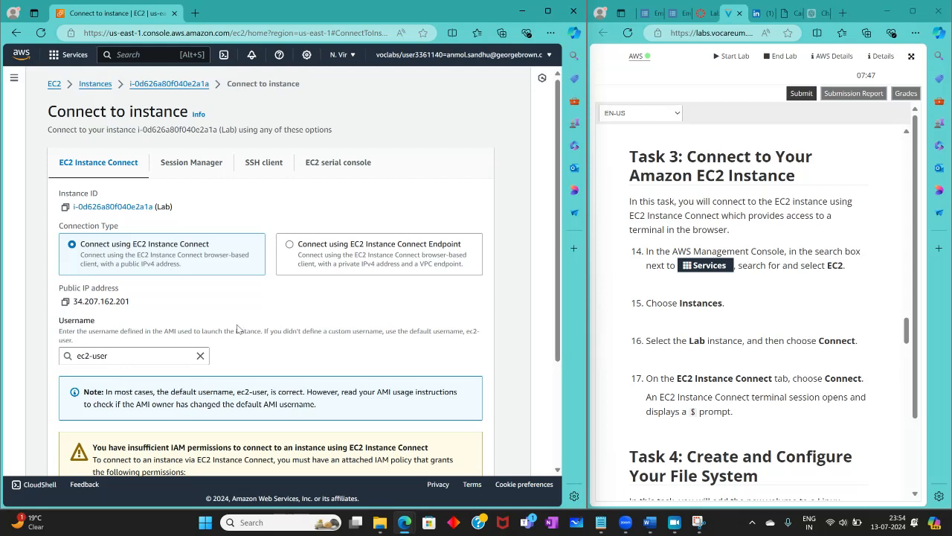
pyautogui.scroll(-2, 237, 328)
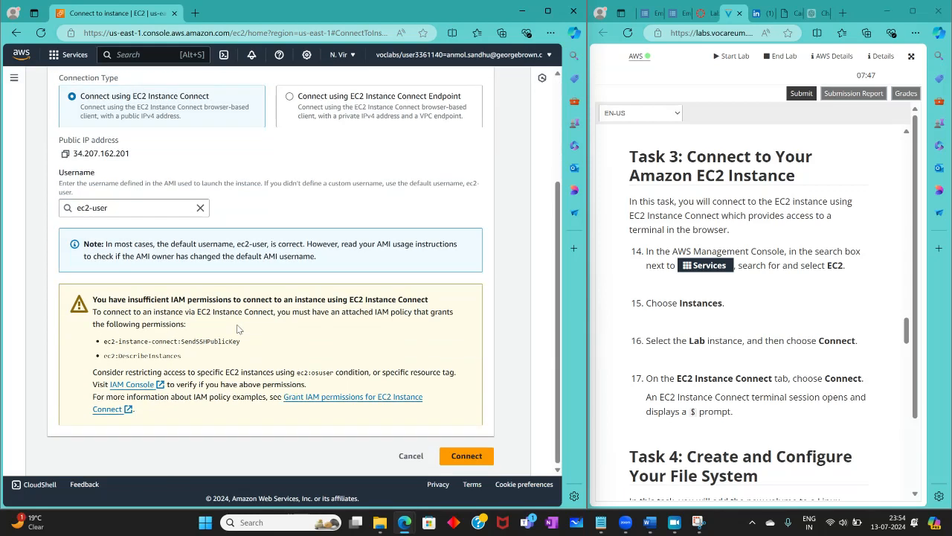
pyautogui.click(467, 456)
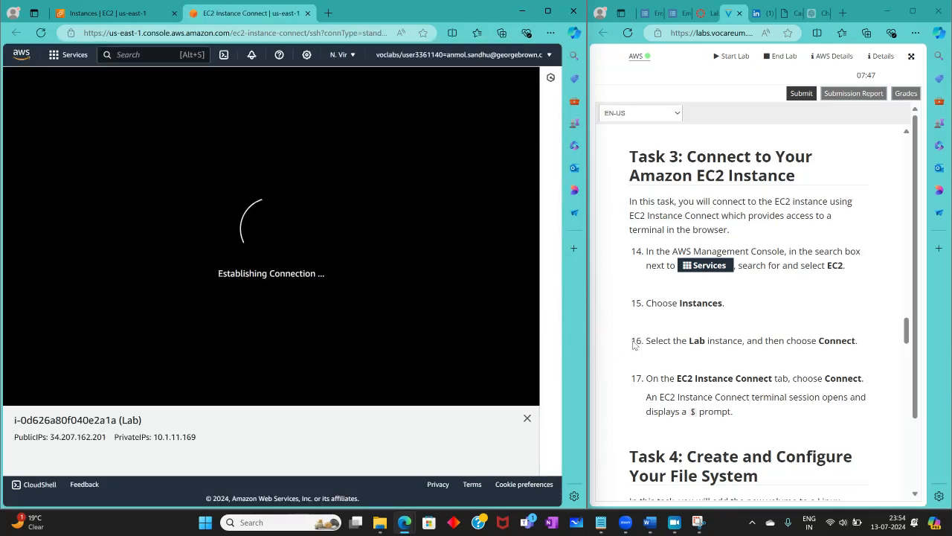
# Read the start of the Task 4 instructions and run df -h in the Lab terminal to view the available storage
pyautogui.scroll(-2, 723, 319)
pyautogui.scroll(2, 723, 319)
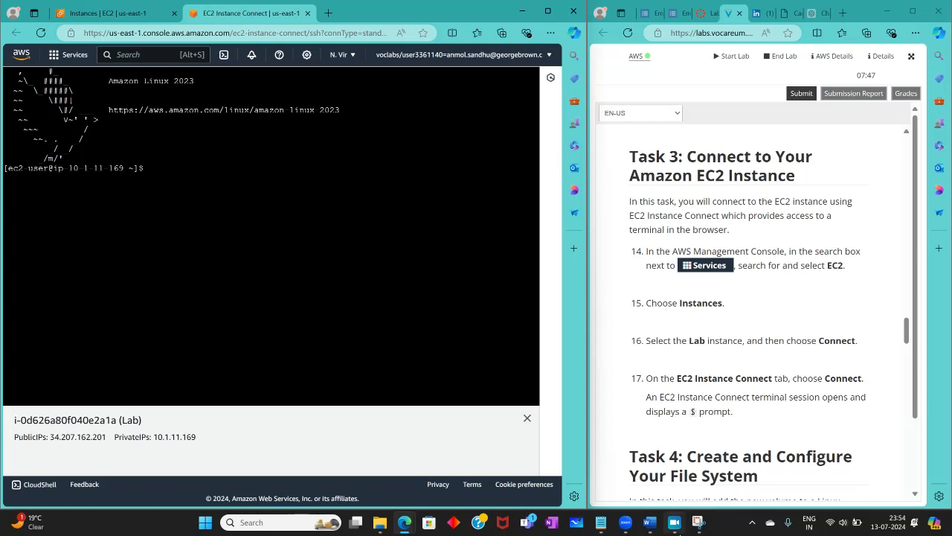
pyautogui.click(698, 523)
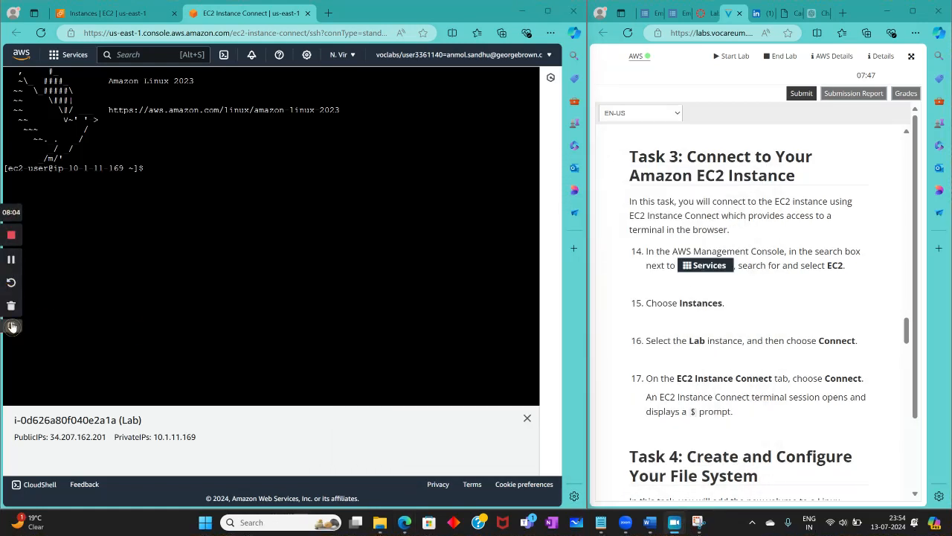
pyautogui.scroll(-3, 781, 394)
pyautogui.scroll(-3, 766, 372)
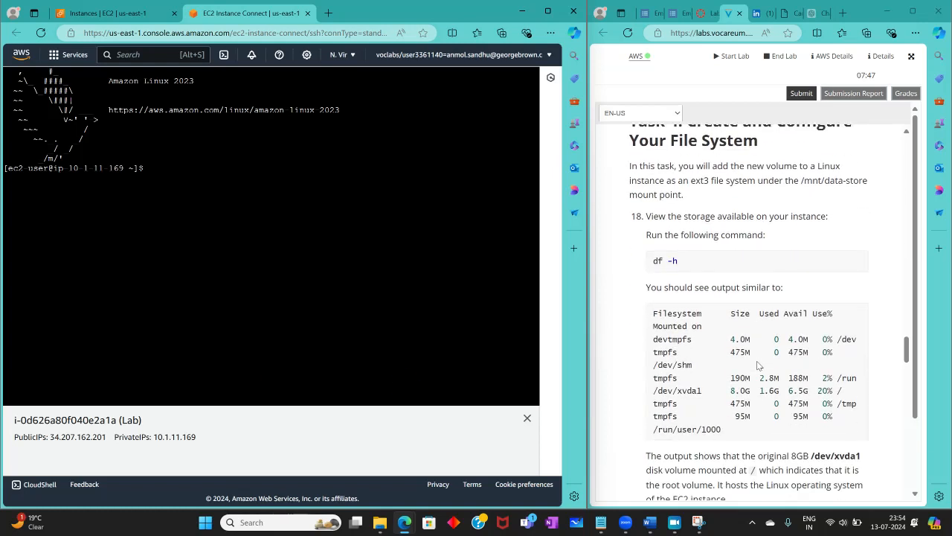
pyautogui.scroll(3, 758, 365)
pyautogui.scroll(-1, 761, 324)
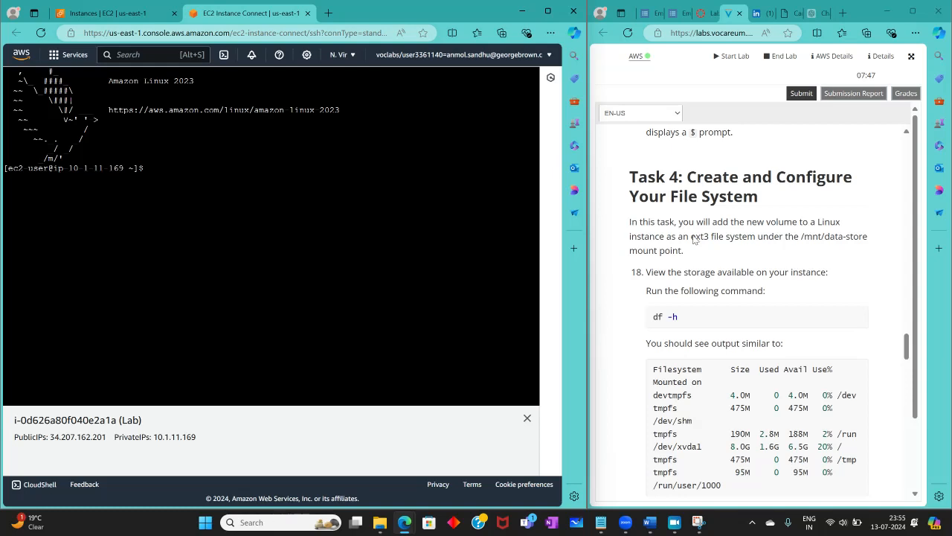
pyautogui.scroll(-3, 692, 238)
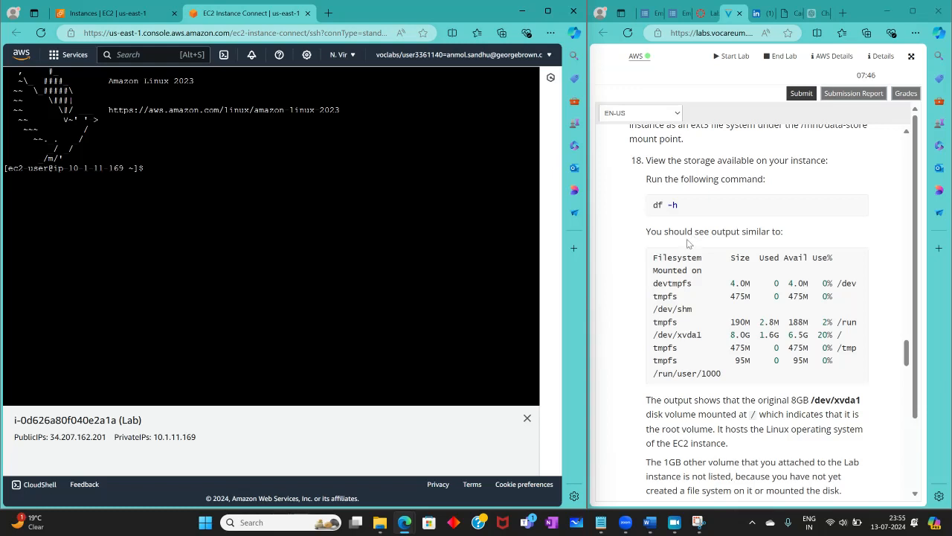
pyautogui.click(351, 188)
pyautogui.write('df -h')
pyautogui.press('Return')
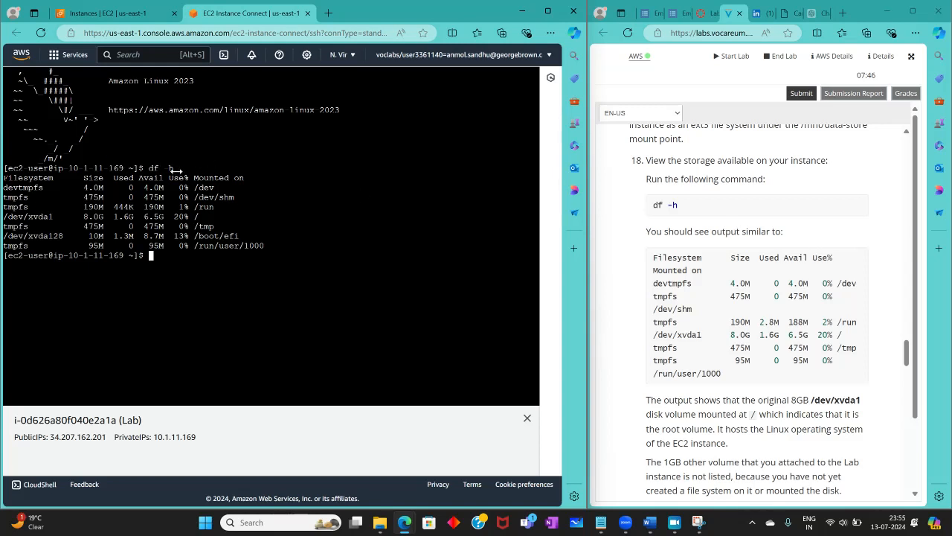
# Compare the terminal's df -h output with the lab's sample output and explanation, focusing on the /dev/xvda1 root volume
pyautogui.moveTo(3, 177); pyautogui.dragTo(235, 268)
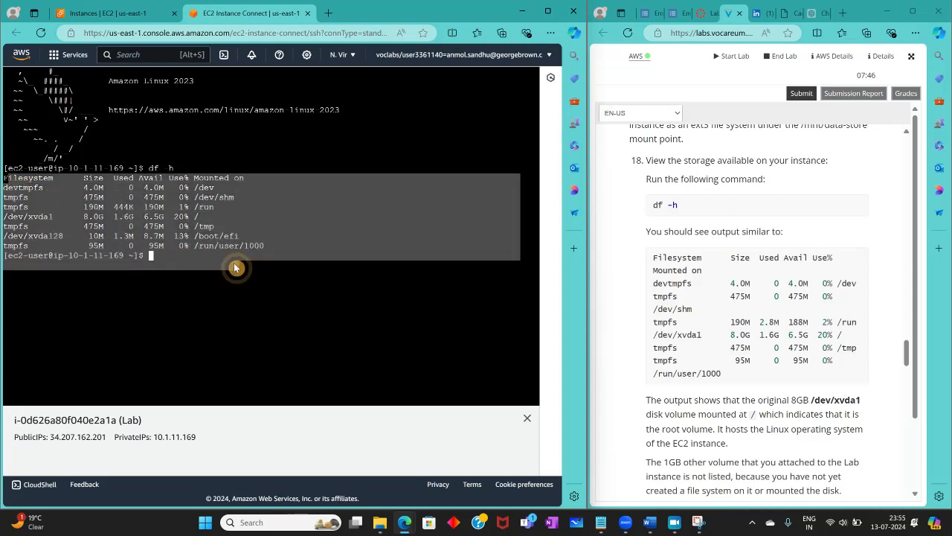
pyautogui.click(334, 298)
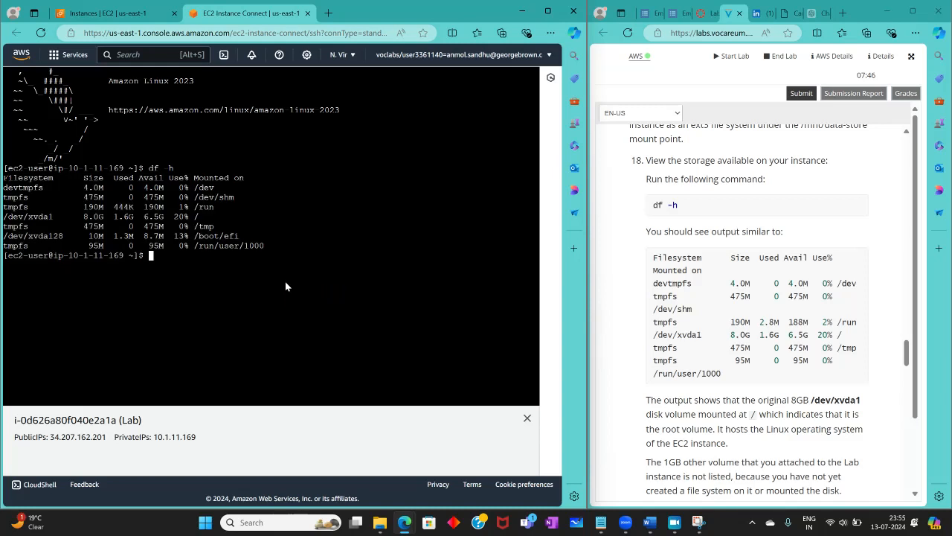
pyautogui.scroll(2, 678, 299)
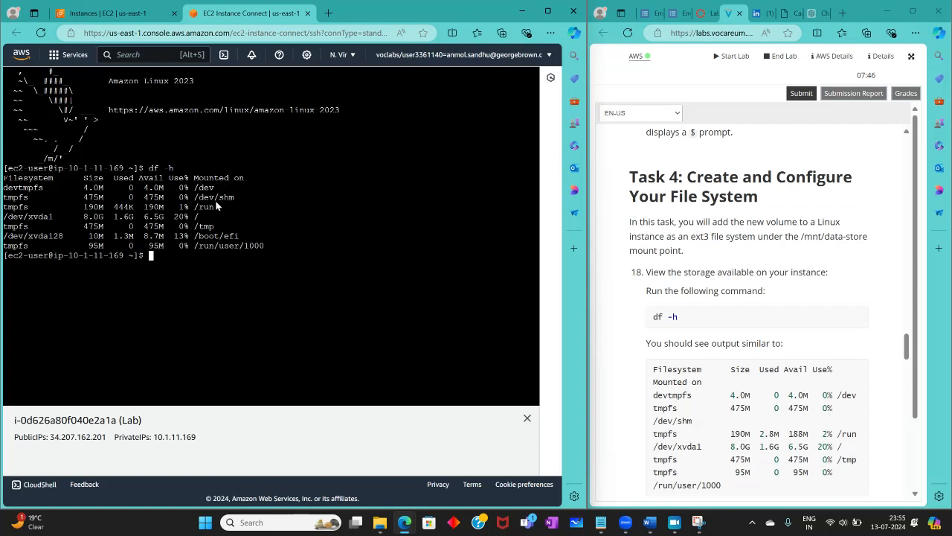
pyautogui.scroll(-4, 899, 376)
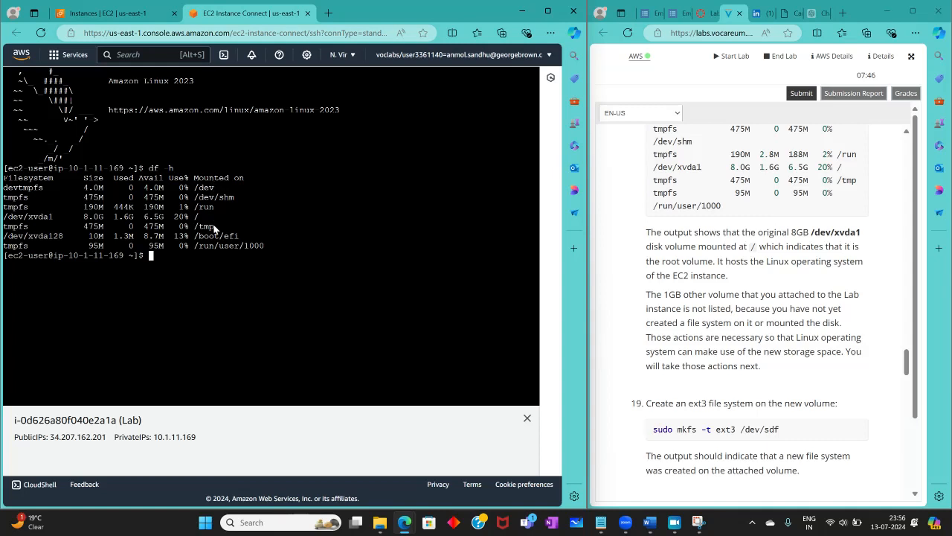
pyautogui.scroll(3, 750, 318)
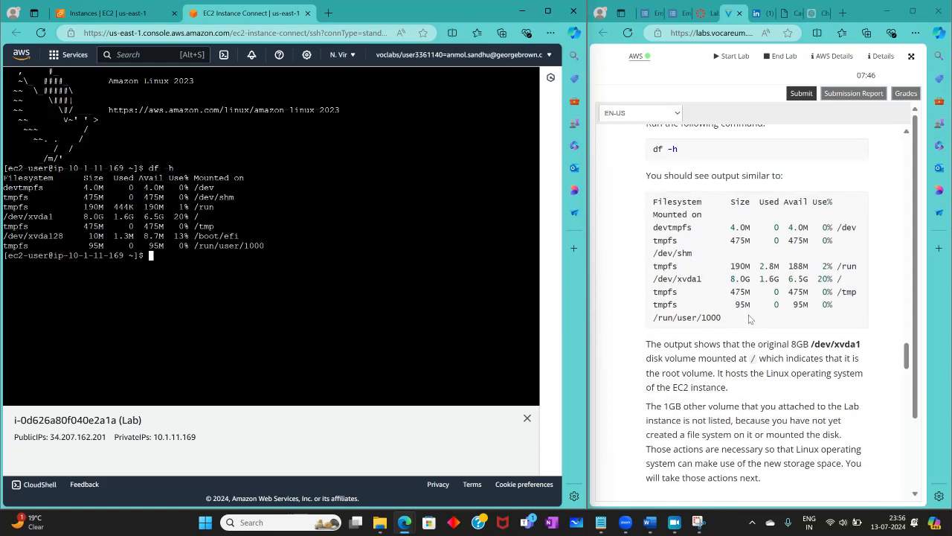
pyautogui.moveTo(33, 235); pyautogui.dragTo(89, 237)
pyautogui.moveTo(21, 216); pyautogui.dragTo(127, 213)
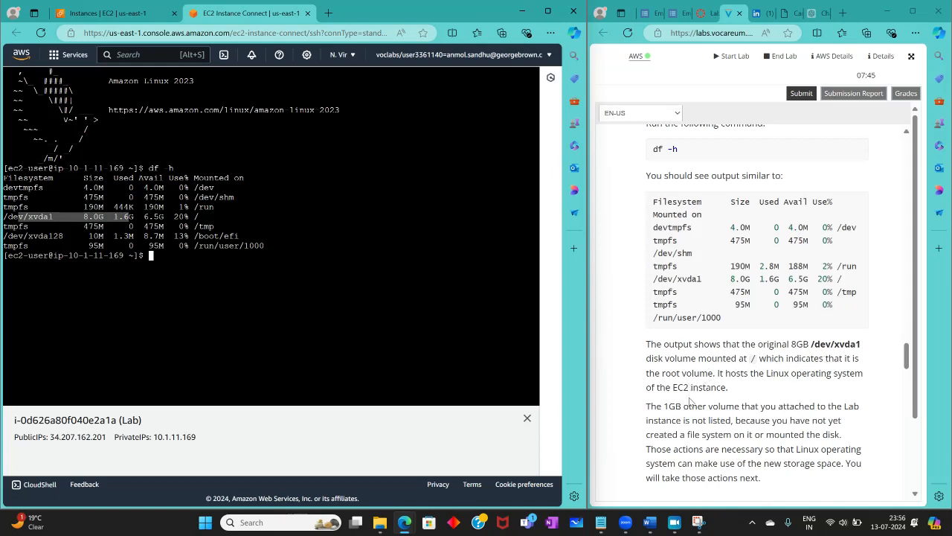
pyautogui.moveTo(4, 216); pyautogui.dragTo(80, 215)
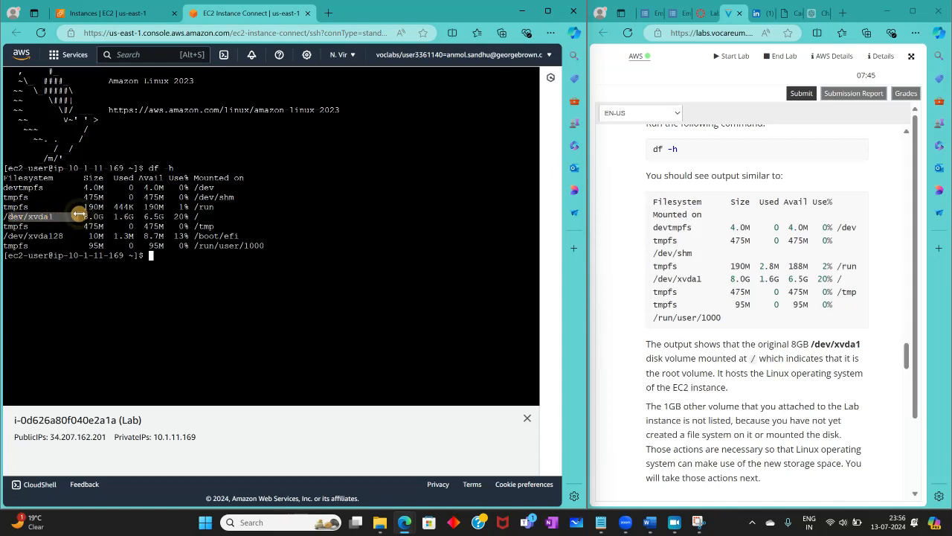
pyautogui.scroll(-3, 714, 338)
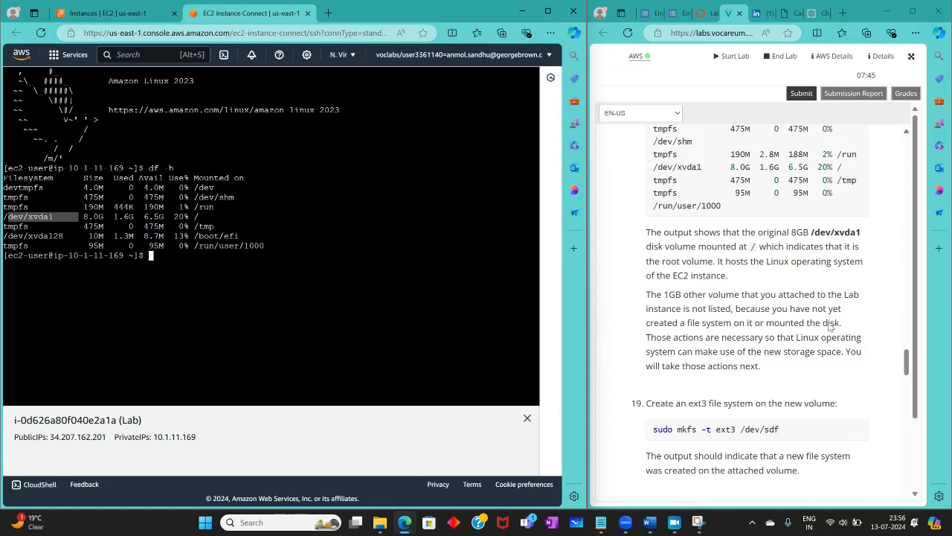
# Create an ext3 file system on the new volume by running sudo mkfs -t ext3 /dev/sdf
pyautogui.scroll(-3, 830, 327)
pyautogui.click(243, 296)
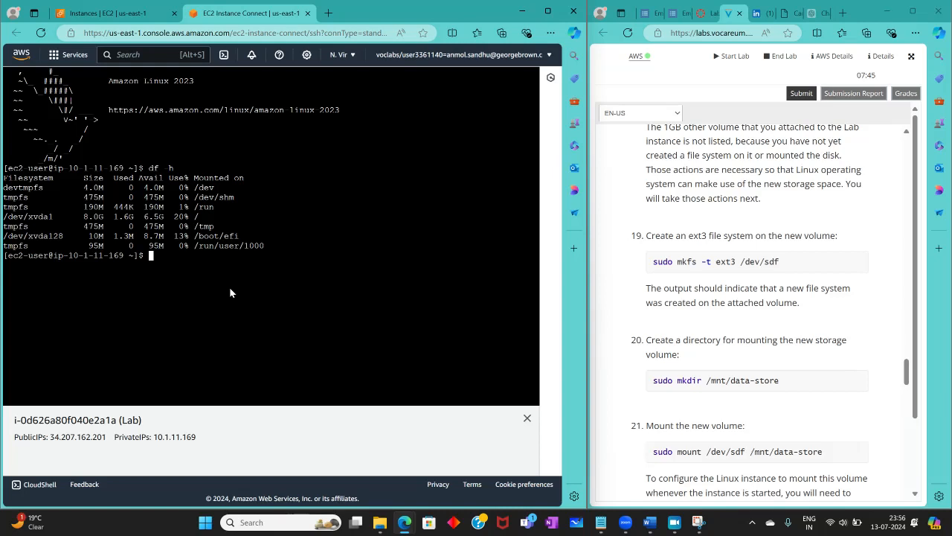
pyautogui.write('sudo mkfs -t ext3 /dev/sdf')
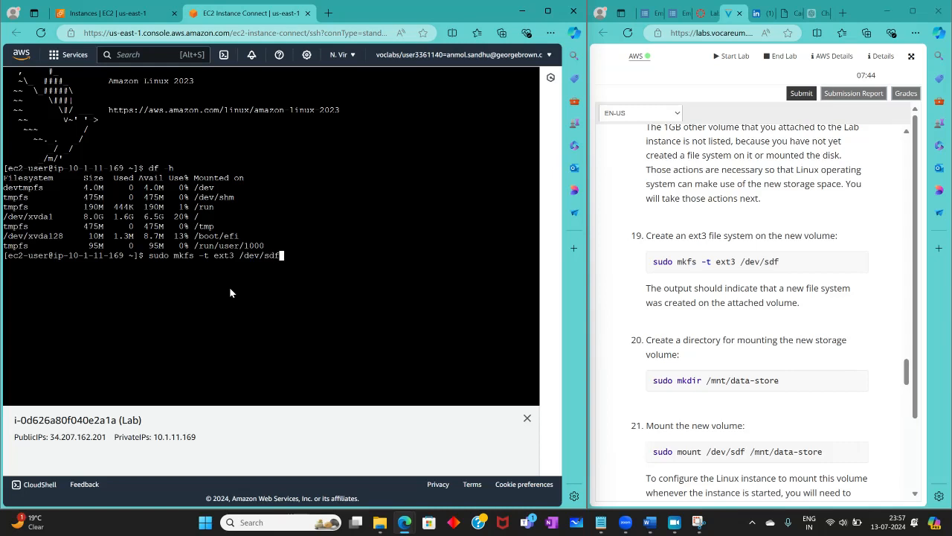
pyautogui.press('Return')
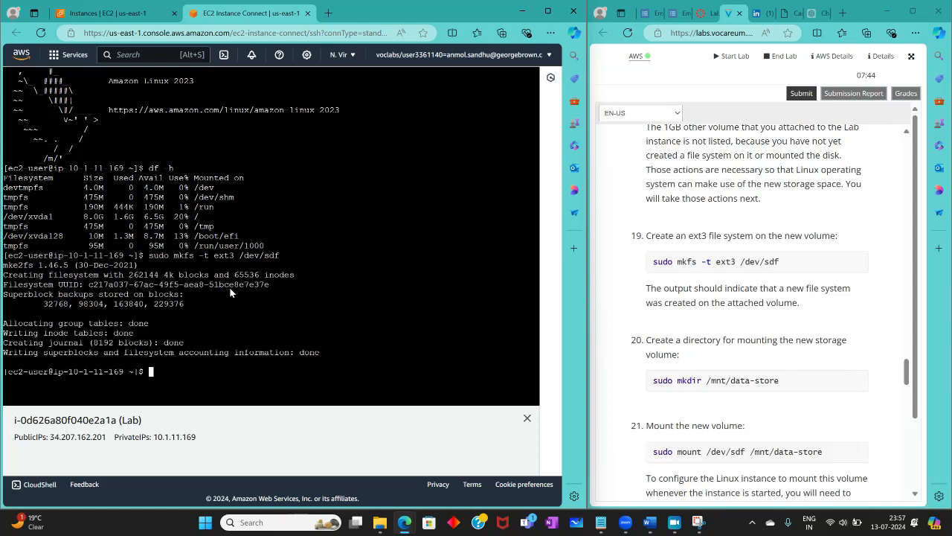
# Create the mount directory for the new volume with sudo mkdir /mnt/data-store
pyautogui.write('sudo md')
pyautogui.press('BackSpace')
pyautogui.write('kdir ')
pyautogui.write('.')
pyautogui.write('/')
pyautogui.press('BackSpace')
pyautogui.press('BackSpace')
pyautogui.write('/,m')
pyautogui.press('BackSpace')
pyautogui.press('BackSpace')
pyautogui.write('mnt/data')
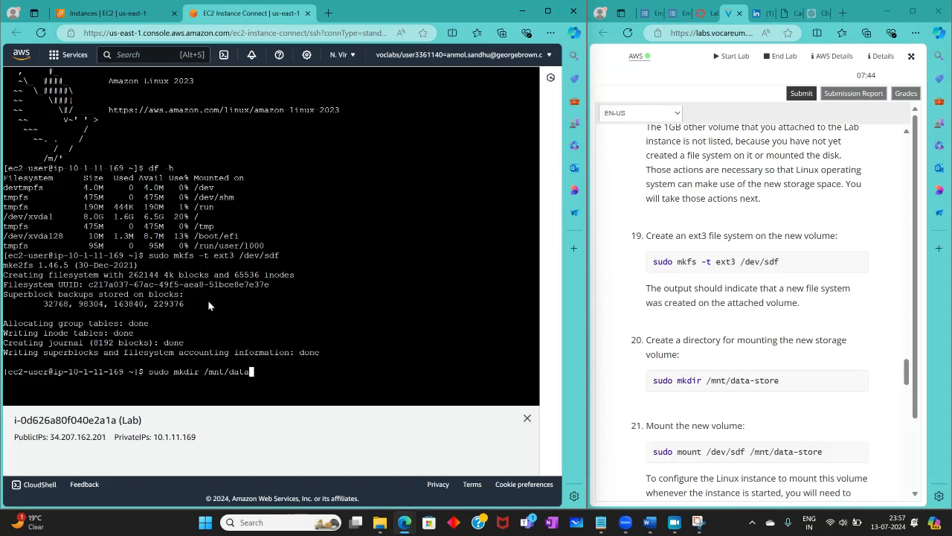
pyautogui.write('-store')
pyautogui.press('Return')
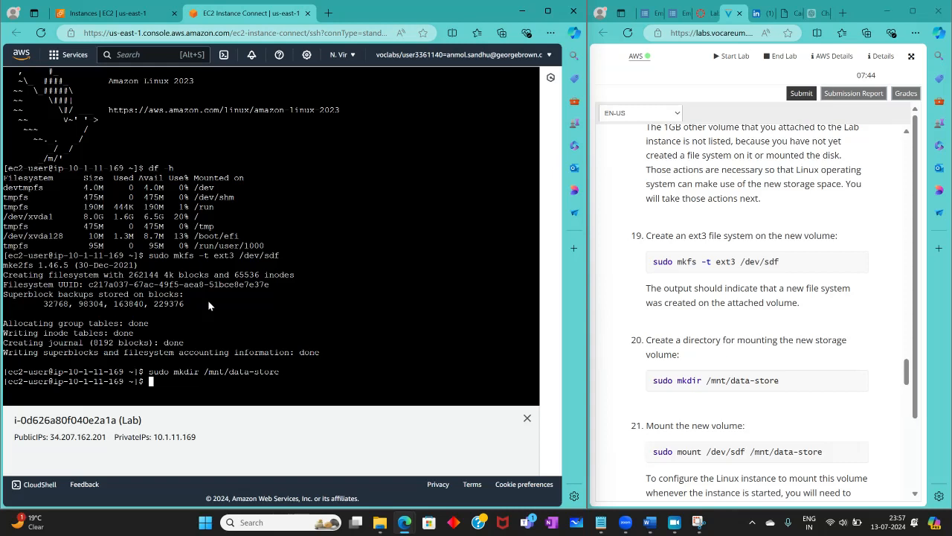
# Mount the new volume by running sudo mount /dev/sdf /mnt/data-store in the Lab terminal
pyautogui.write('sudo mount /dev/sdf .')
pyautogui.press('BackSpace')
pyautogui.write('/mnt/data-')
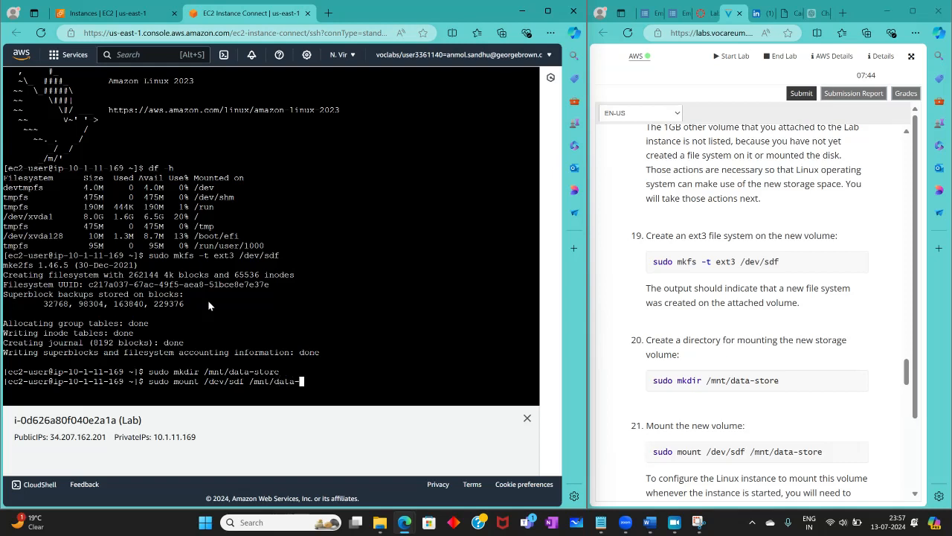
pyautogui.write('store')
pyautogui.press('Return')
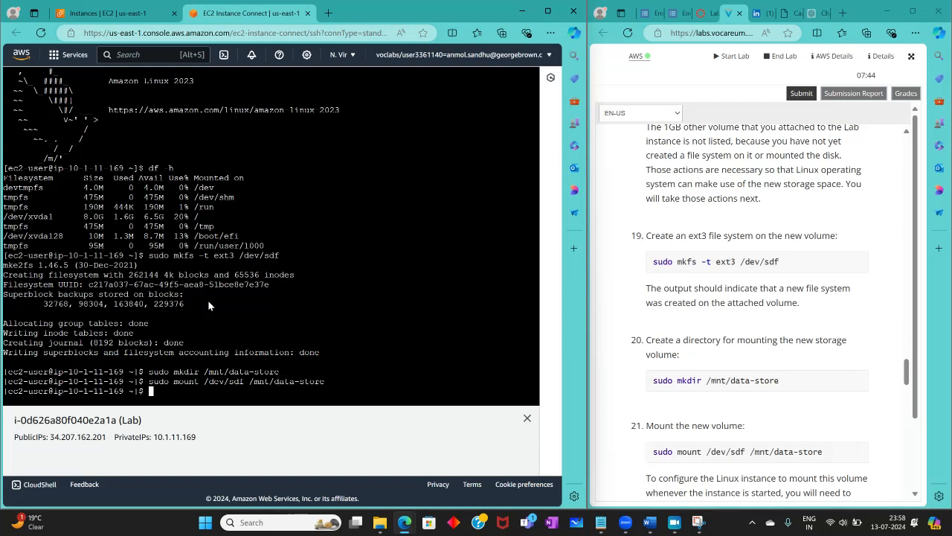
# Append the lab's line "/dev/sdf /mnt/data-store ext3 defaults,noatime 1 2" to /etc/fstab by running its echo command piped to sudo tee -a
pyautogui.scroll(-2, 793, 341)
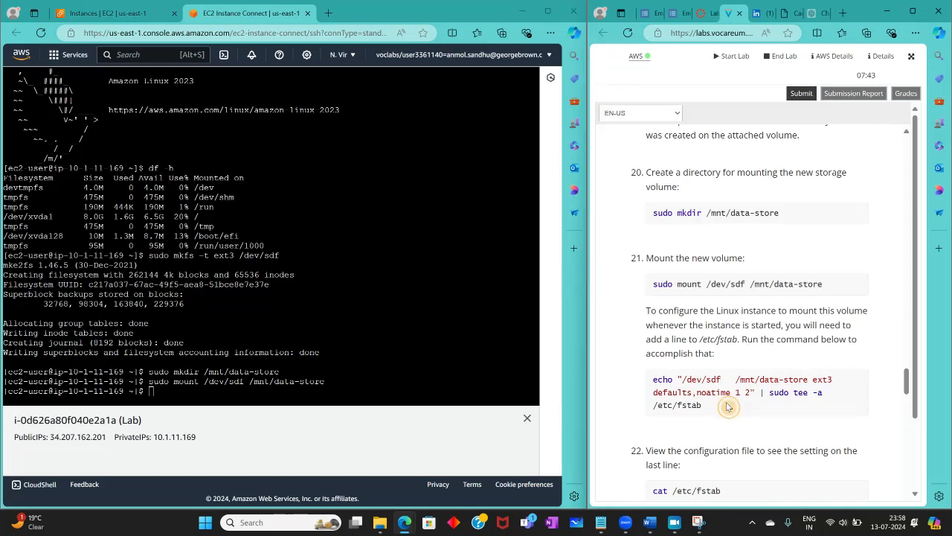
pyautogui.moveTo(718, 408); pyautogui.dragTo(653, 379)
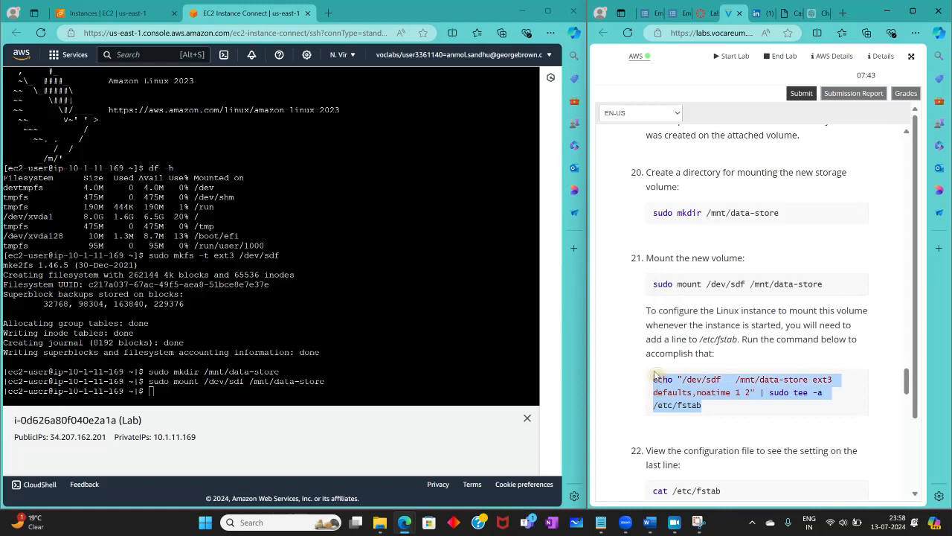
pyautogui.rightClick(655, 380)
pyautogui.click(690, 183)
pyautogui.rightClick(227, 390)
pyautogui.click(261, 288)
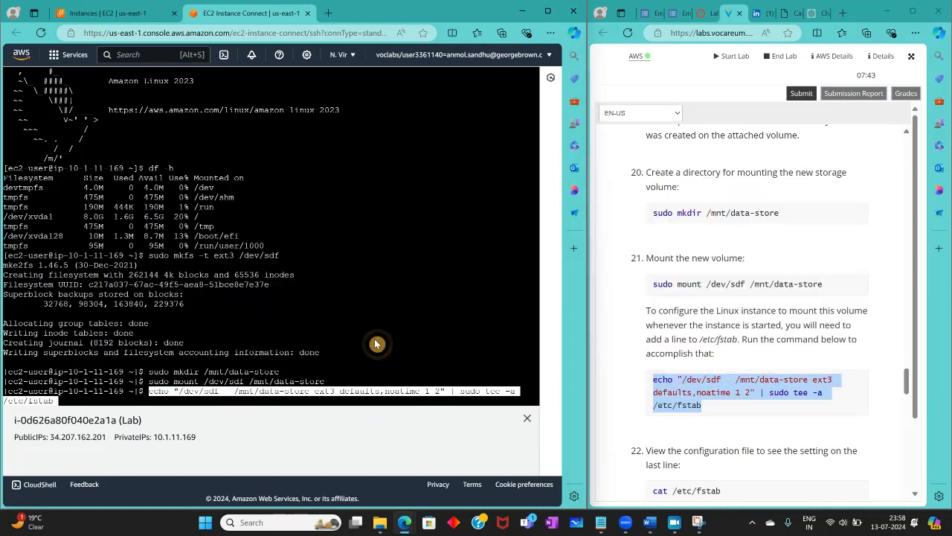
pyautogui.press('Return')
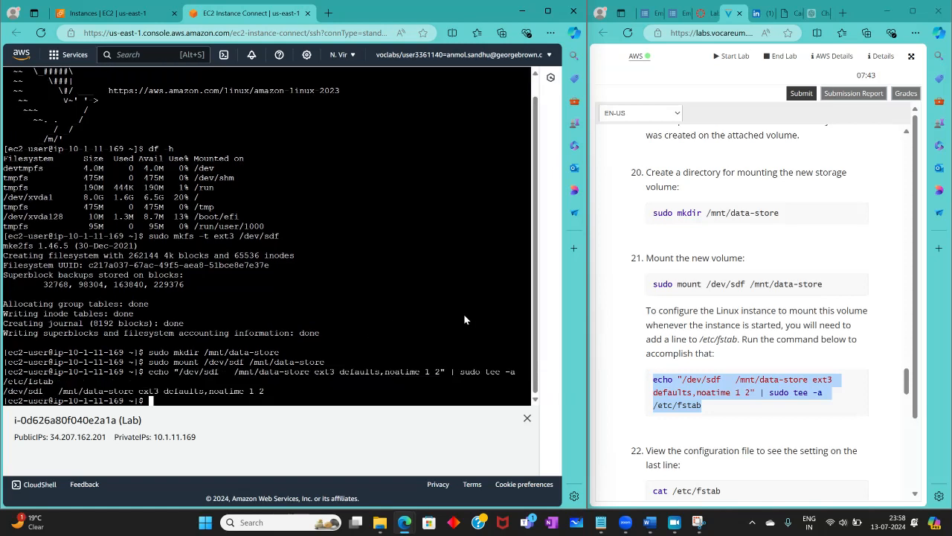
# Copy the lab's cat /etc/fstab command into the terminal and run it to view the configuration file
pyautogui.scroll(-3, 793, 349)
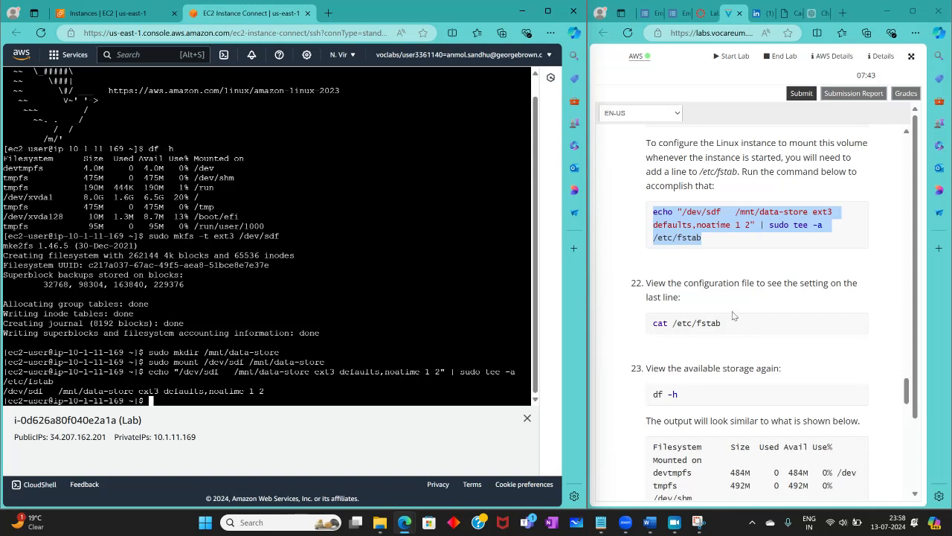
pyautogui.tripleClick(658, 328)
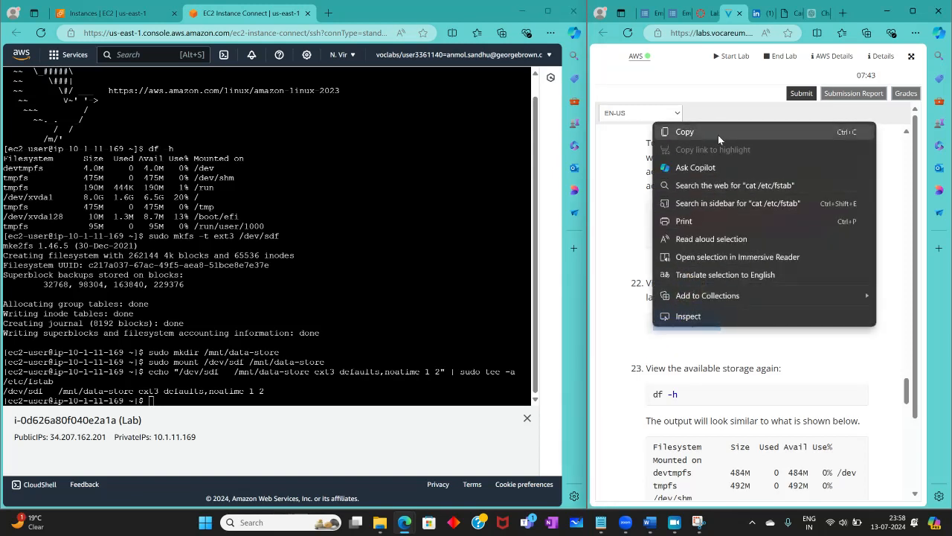
pyautogui.click(720, 137)
pyautogui.rightClick(170, 397)
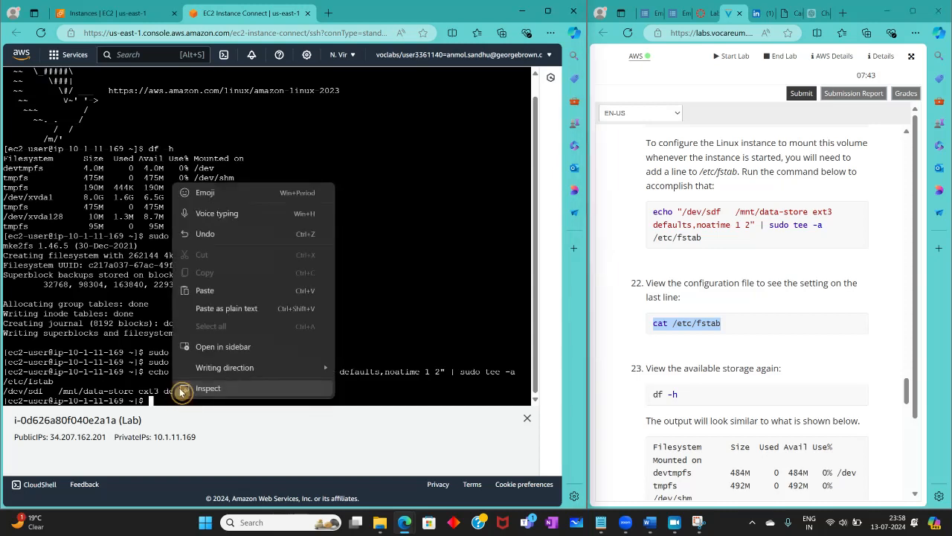
pyautogui.click(241, 297)
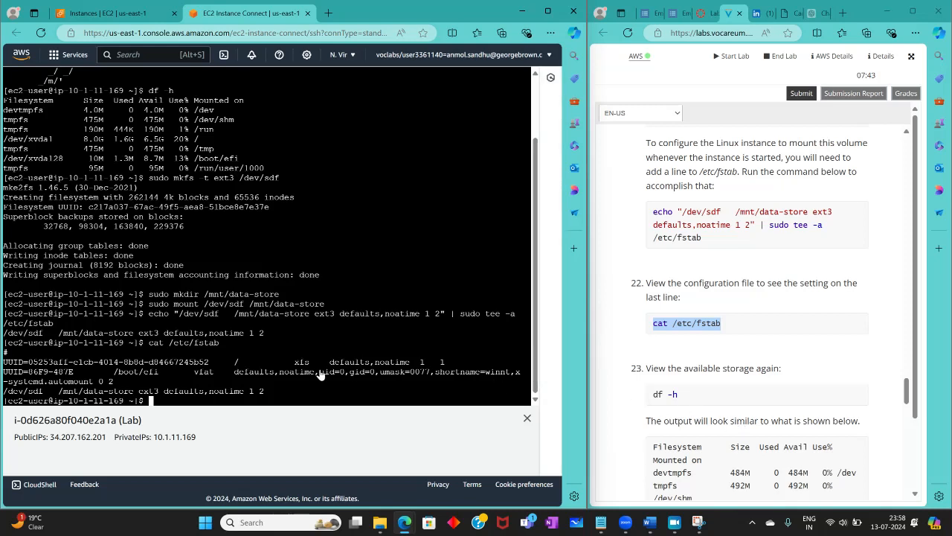
# Run df -h to view the available storage again and compare its /dev/xvdf line with the lab's sample output
pyautogui.write('df -h')
pyautogui.press('Return')
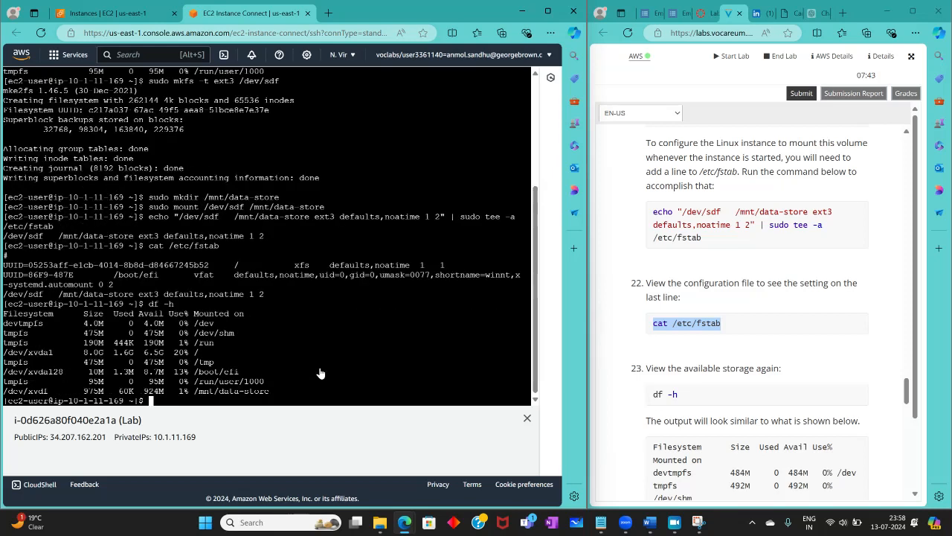
pyautogui.scroll(-2, 821, 399)
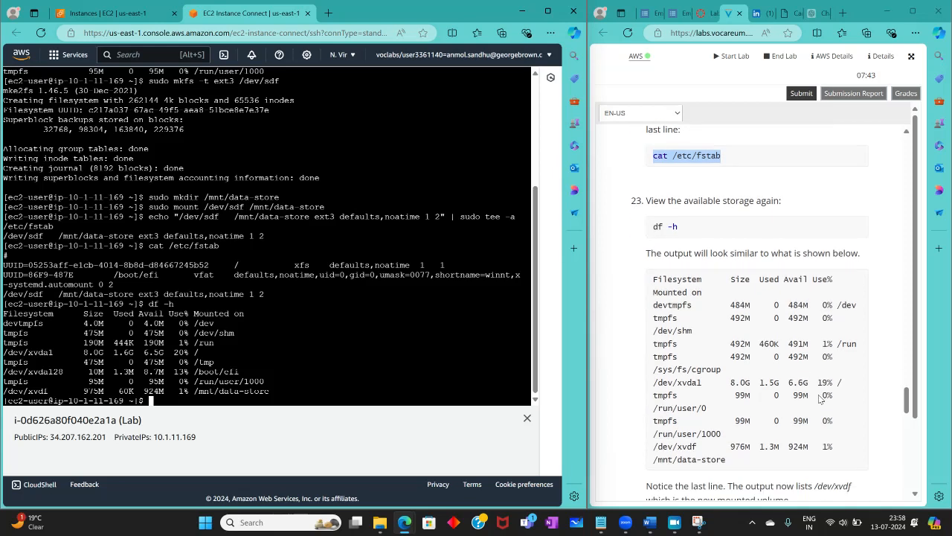
pyautogui.scroll(-1, 820, 398)
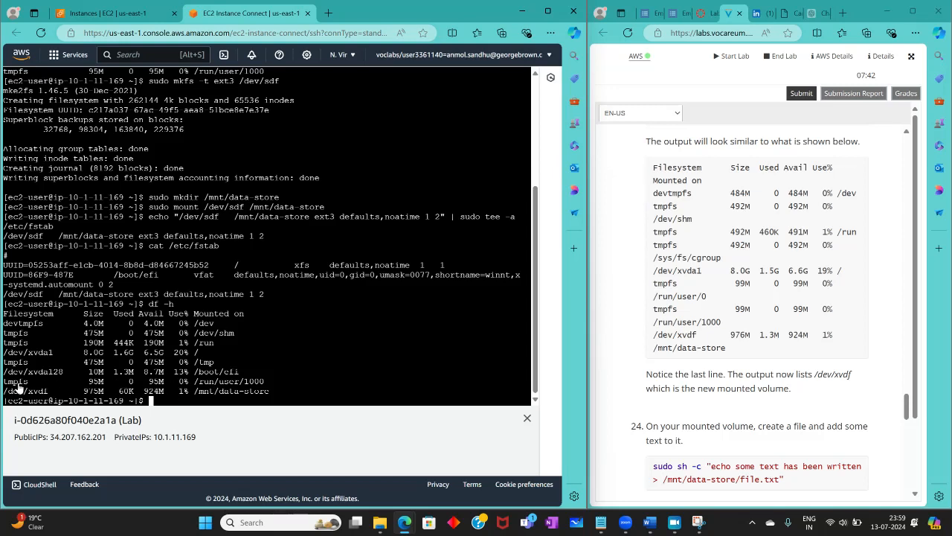
pyautogui.moveTo(7, 390); pyautogui.dragTo(69, 392)
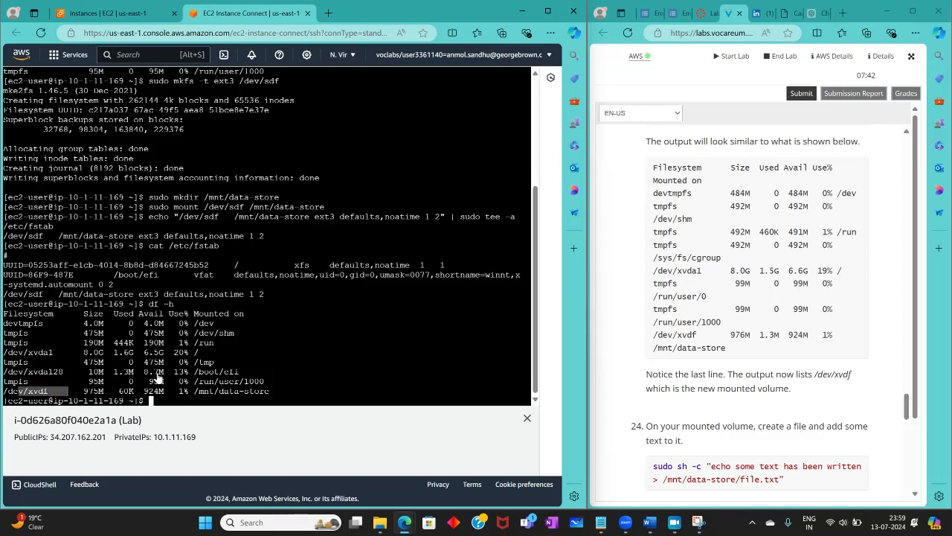
pyautogui.click(335, 364)
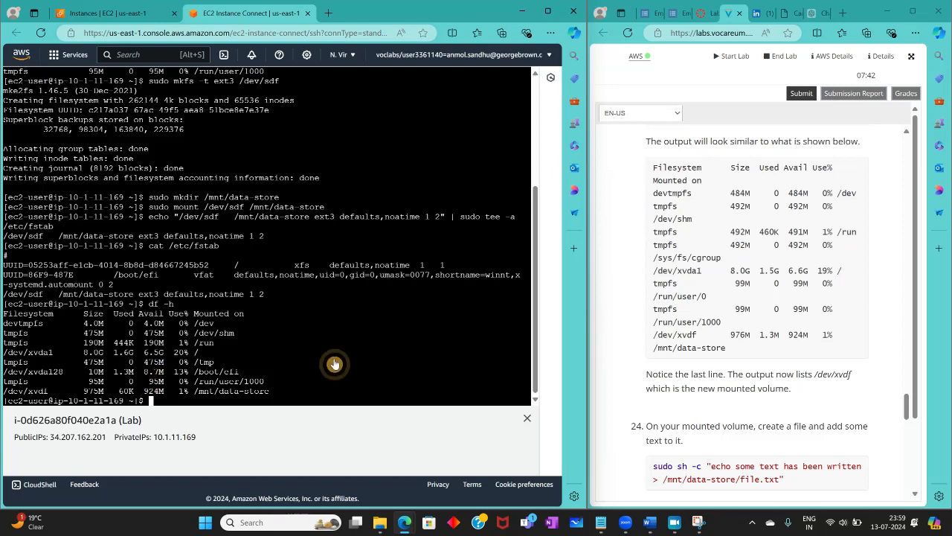
# Create a text file on the mounted volume by running the lab's sudo sh -c "echo some text has been written > /mnt/data-store/file.txt"
pyautogui.scroll(-3, 675, 378)
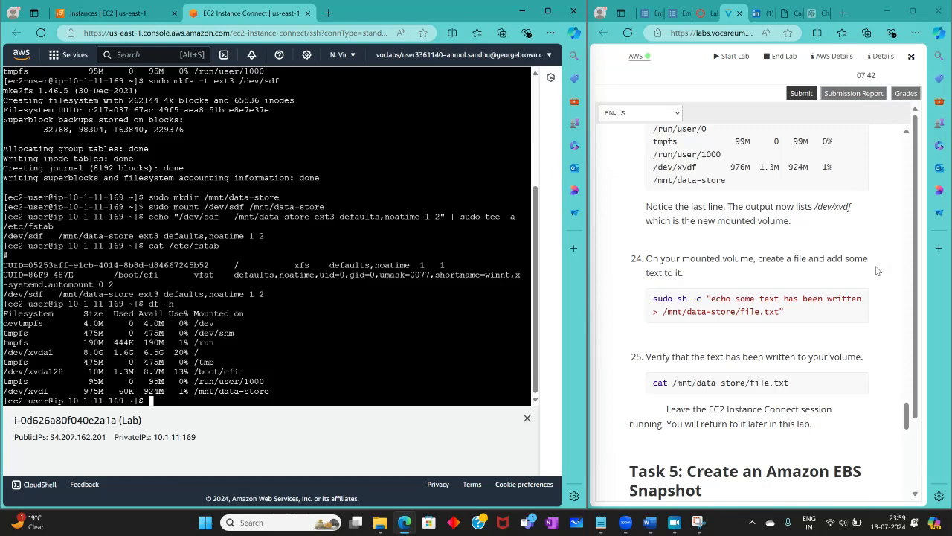
pyautogui.moveTo(796, 325); pyautogui.dragTo(653, 297)
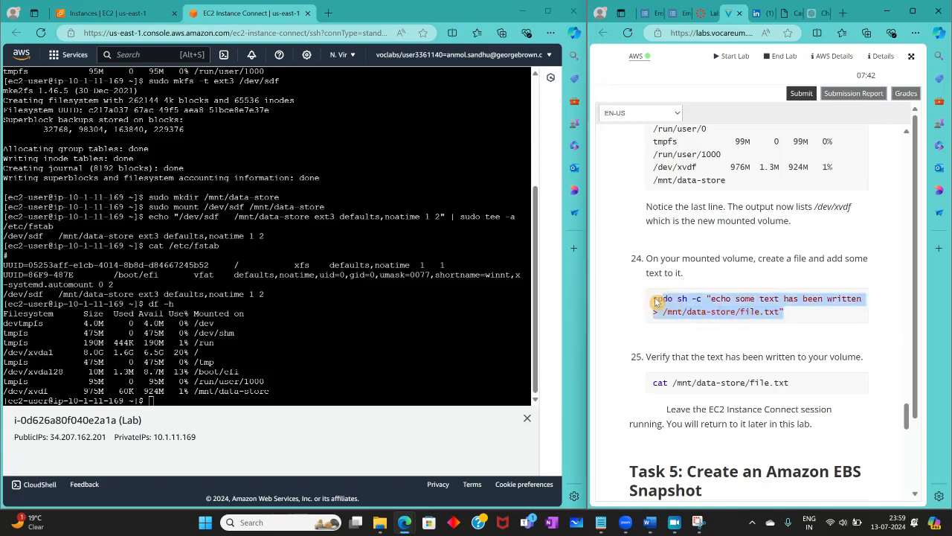
pyautogui.rightClick(673, 303)
pyautogui.click(677, 308)
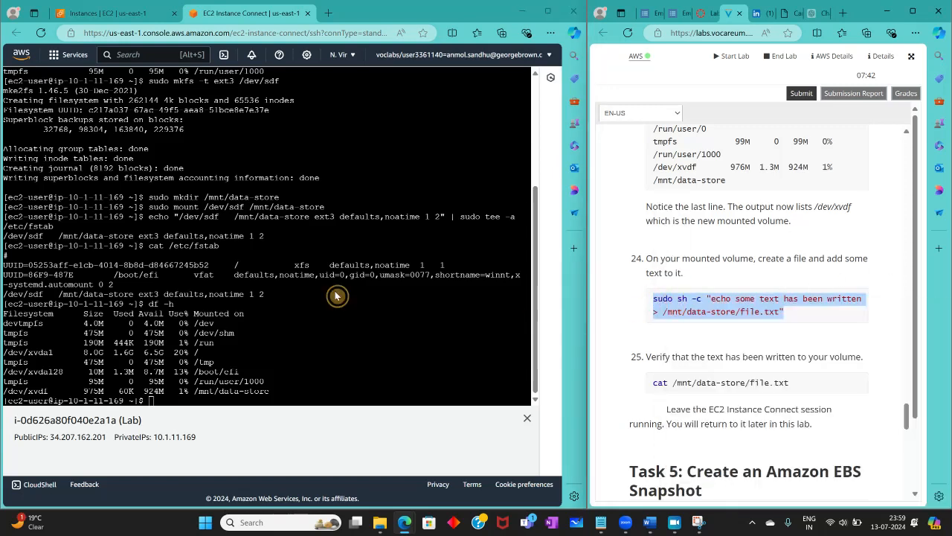
pyautogui.rightClick(156, 394)
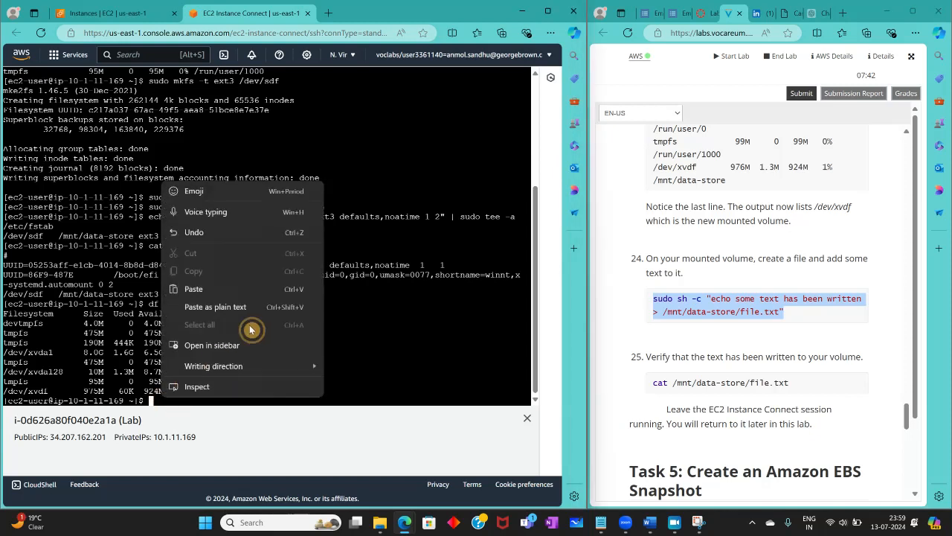
pyautogui.click(238, 290)
pyautogui.press('Return')
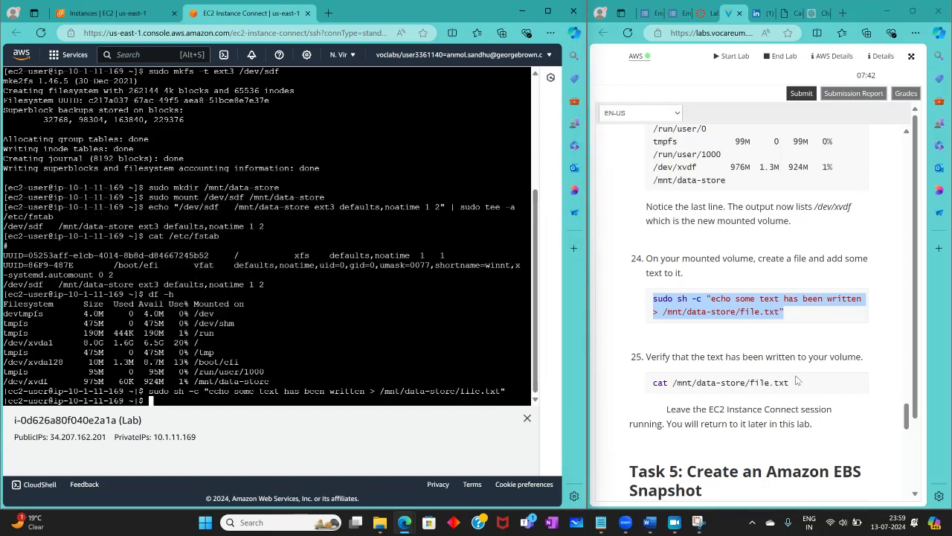
# Run the lab's cat /mnt/data-store/file.txt command to verify the text written to the volume
pyautogui.moveTo(796, 381); pyautogui.dragTo(643, 390)
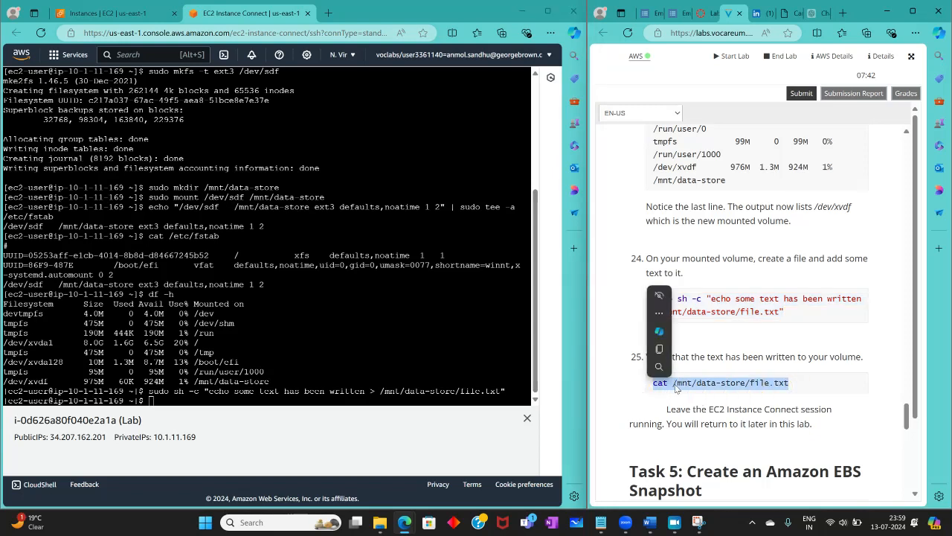
pyautogui.rightClick(675, 388)
pyautogui.click(723, 191)
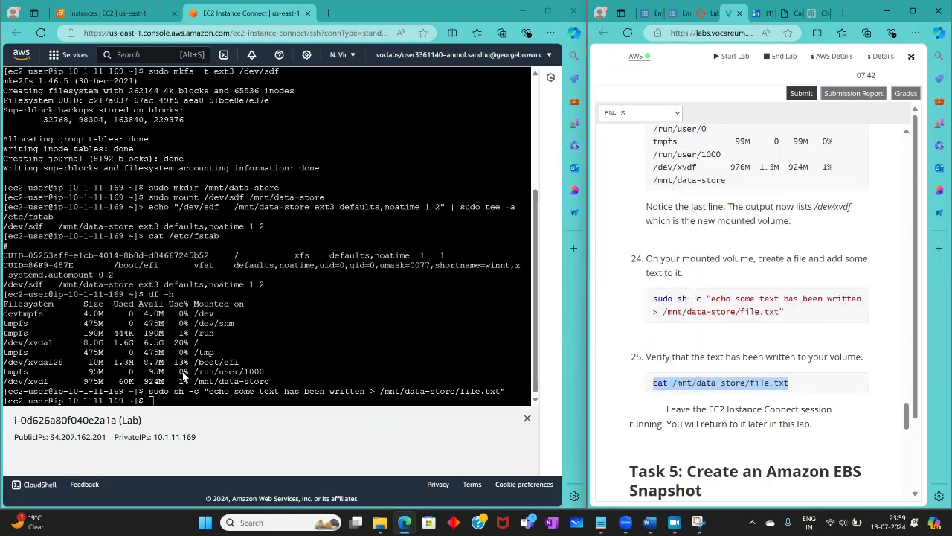
pyautogui.rightClick(186, 398)
pyautogui.click(227, 294)
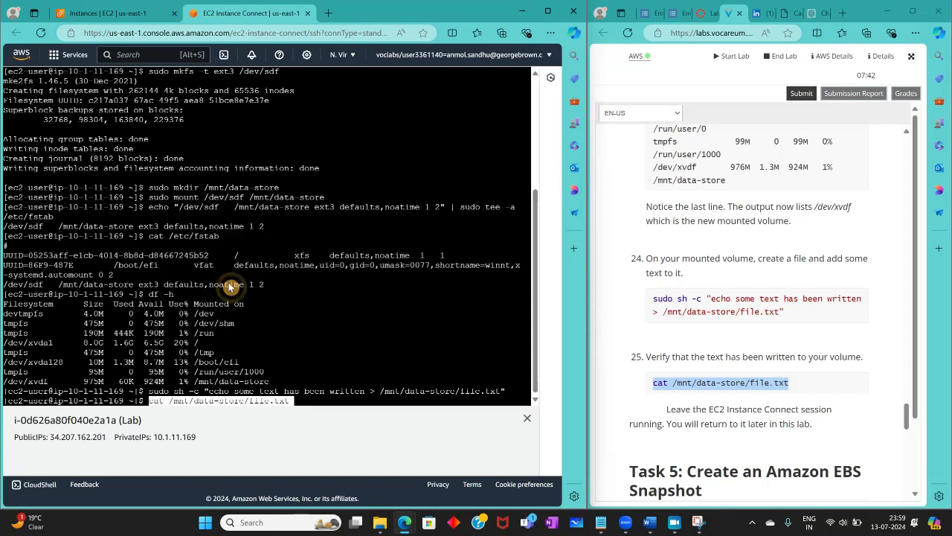
pyautogui.press('Return')
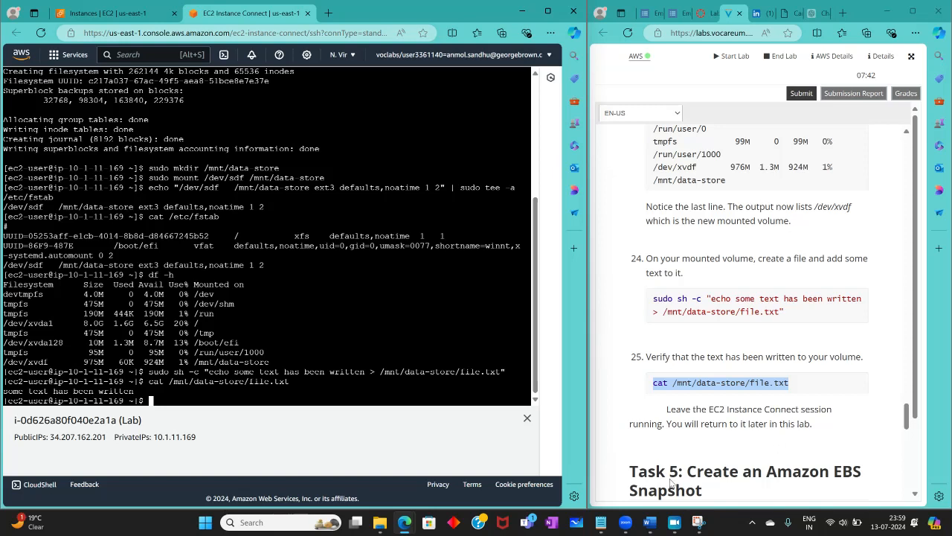
pyautogui.click(675, 523)
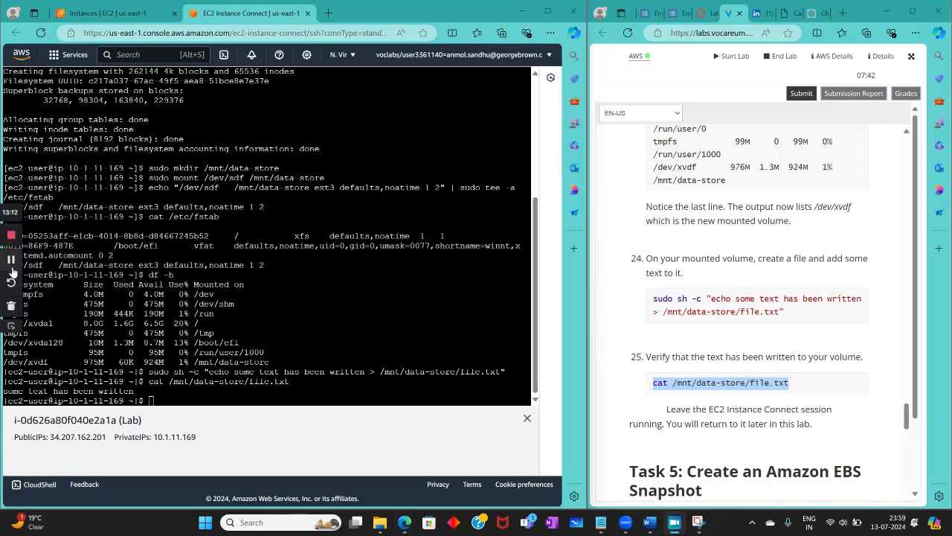
pyautogui.click(81, 346)
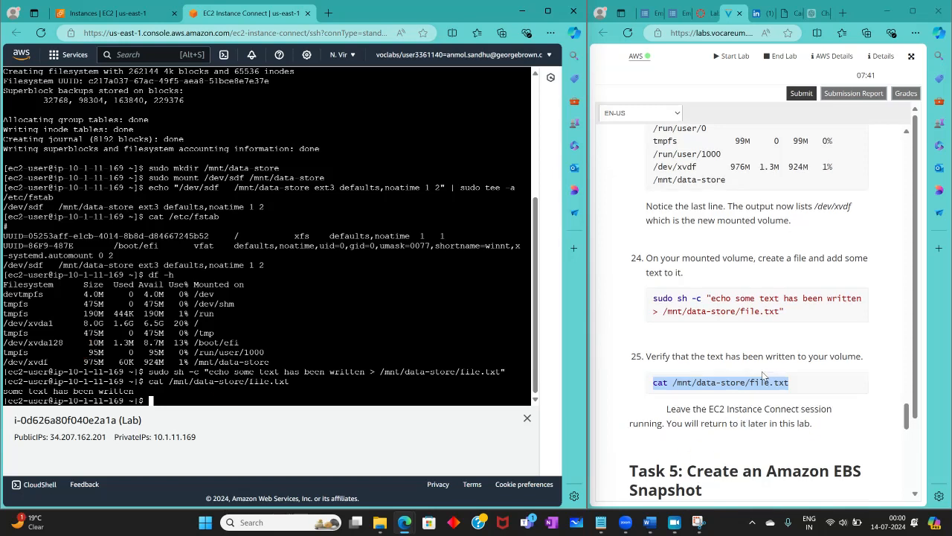
# Read the Task 5 snapshot instructions, then search the AWS services for ec2 and open the EC2 console
pyautogui.scroll(-3, 681, 320)
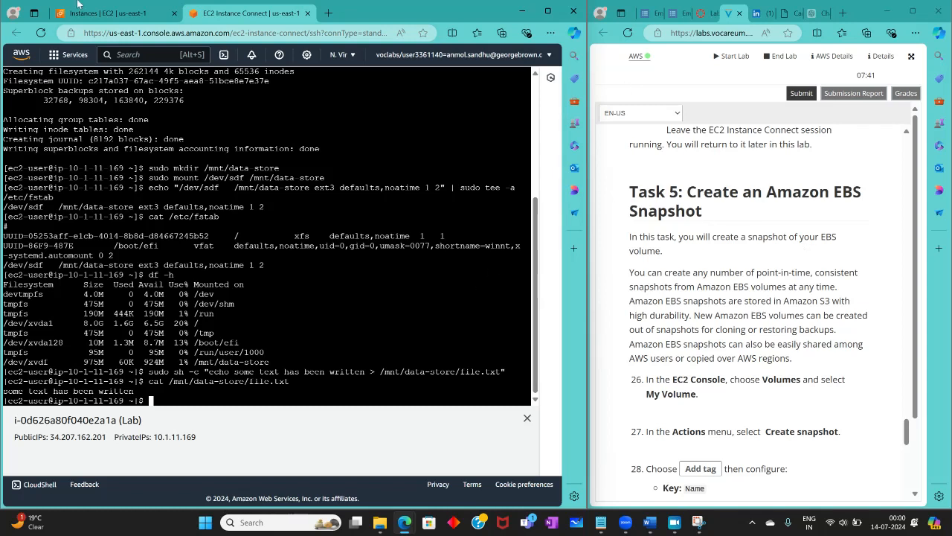
pyautogui.click(117, 55)
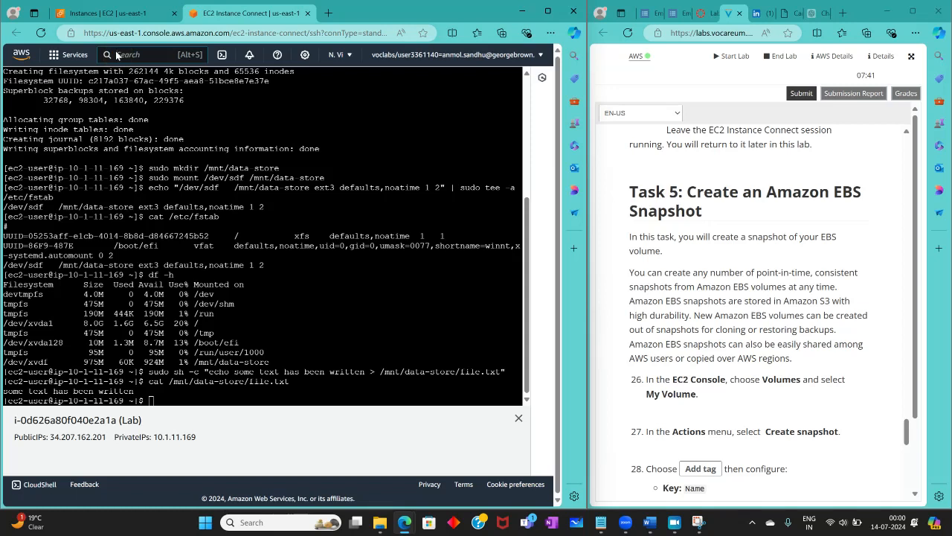
pyautogui.write('ec2')
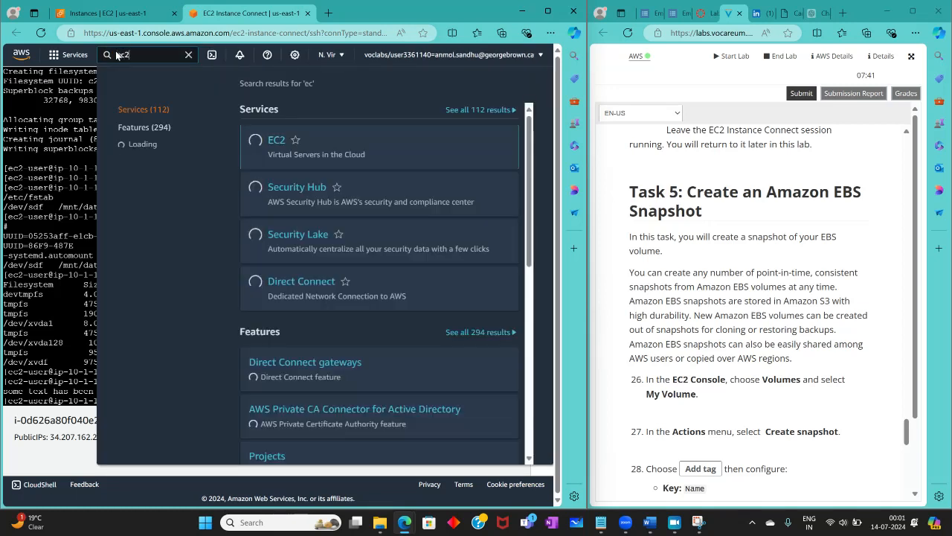
pyautogui.click(280, 144)
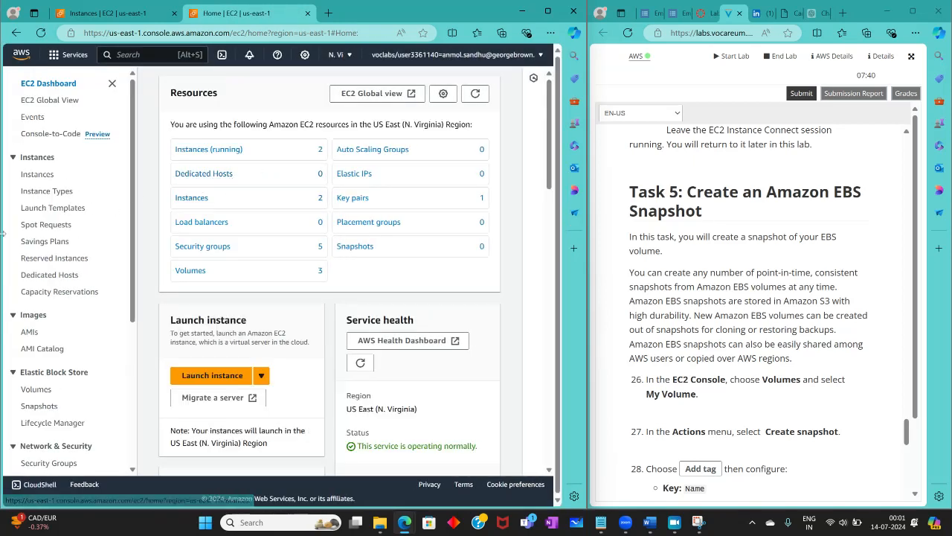
# Open the details of the 1 GiB gp2 volume from the Volumes list and read the lab's snapshot creation steps
pyautogui.scroll(-4, 9, 238)
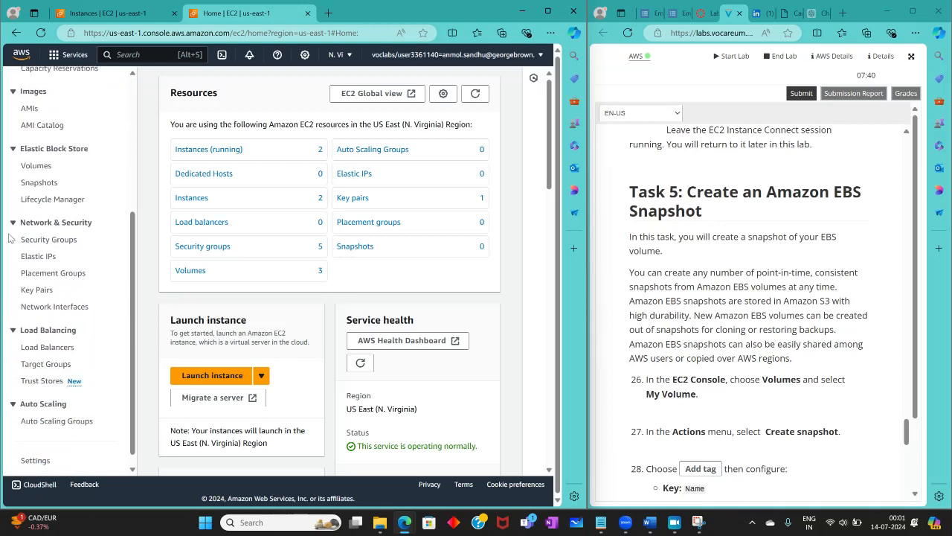
pyautogui.scroll(3, 9, 238)
pyautogui.scroll(2, 9, 238)
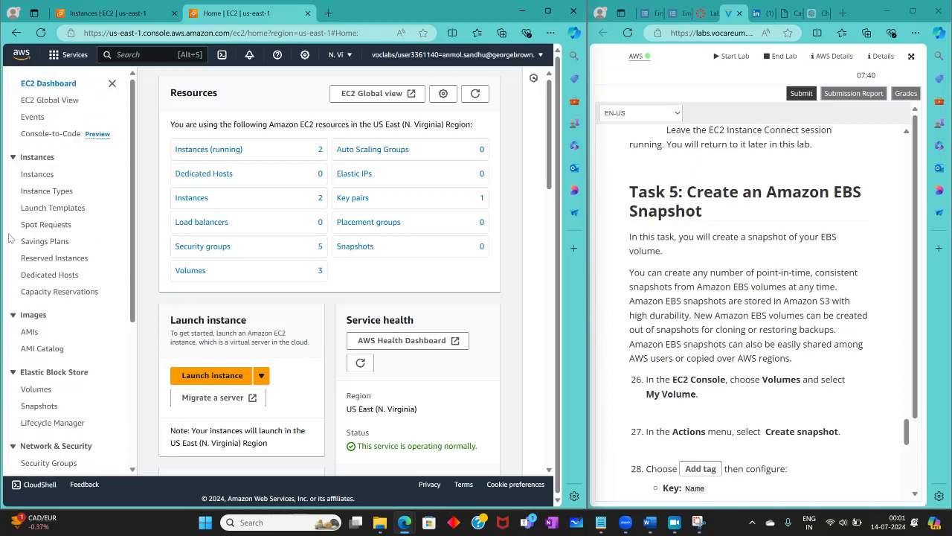
pyautogui.scroll(-3, 9, 238)
pyautogui.click(36, 278)
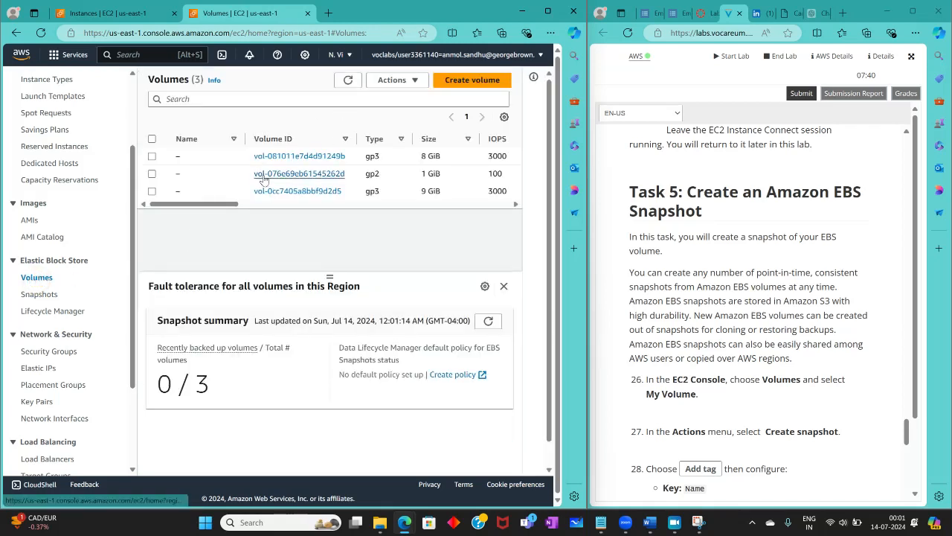
pyautogui.click(263, 176)
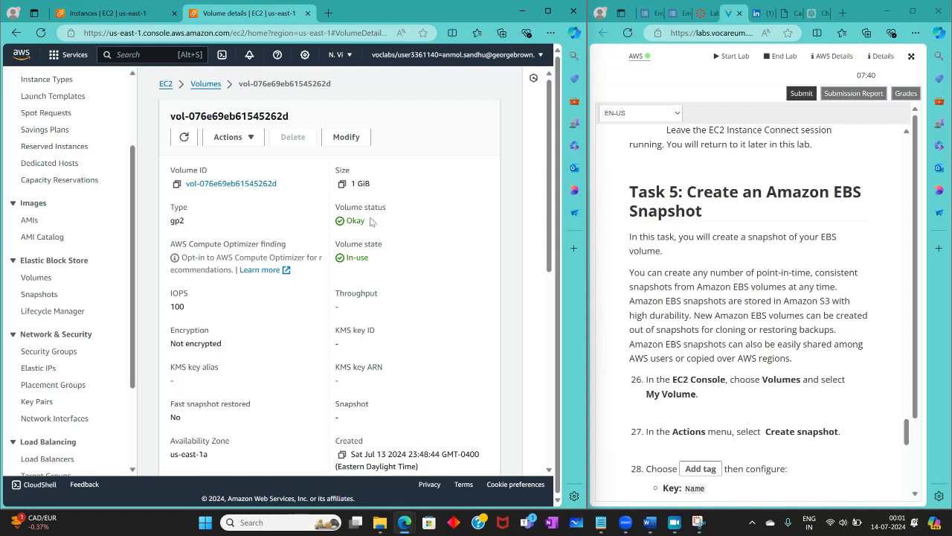
pyautogui.scroll(-2, 897, 342)
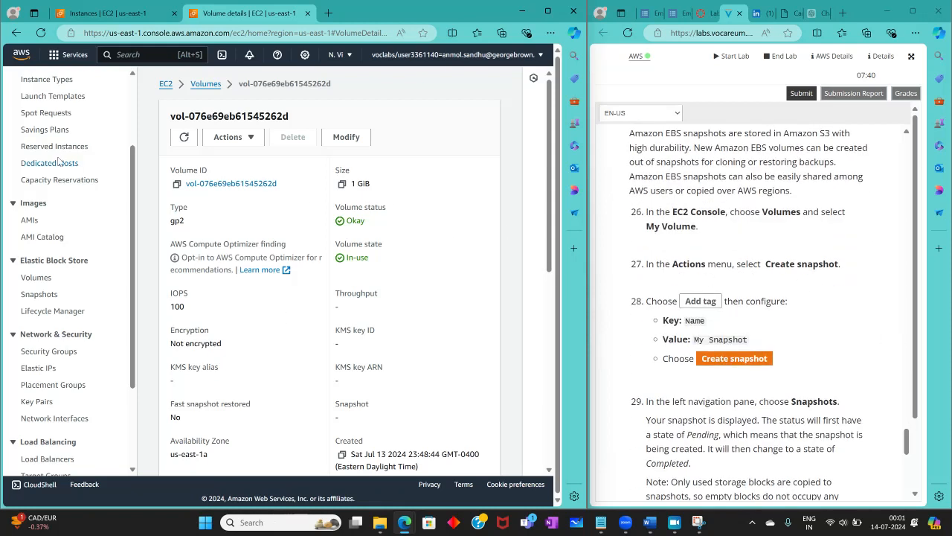
# Create a snapshot of the 1 GiB gp2 volume with a tag whose key is Name and value is My Snapshot
pyautogui.click(228, 137)
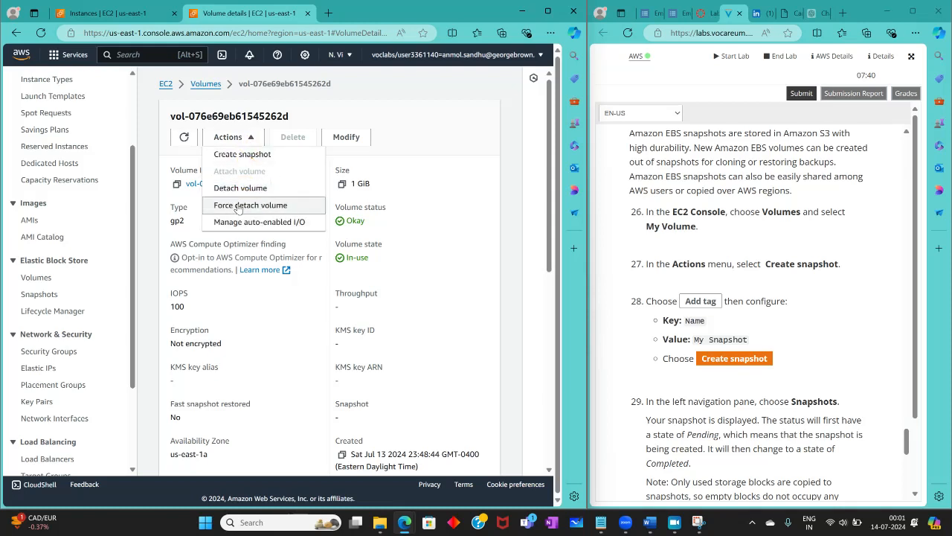
pyautogui.click(239, 154)
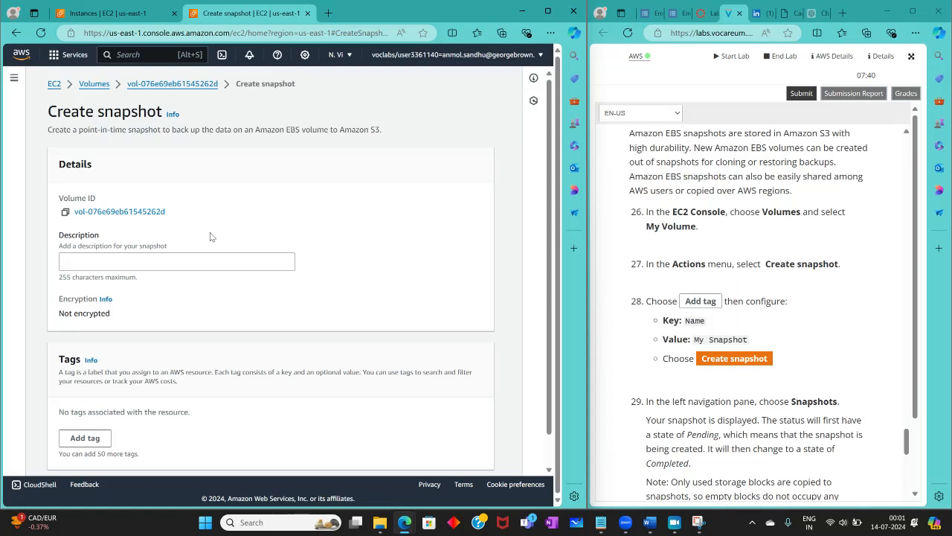
pyautogui.scroll(-2, 101, 275)
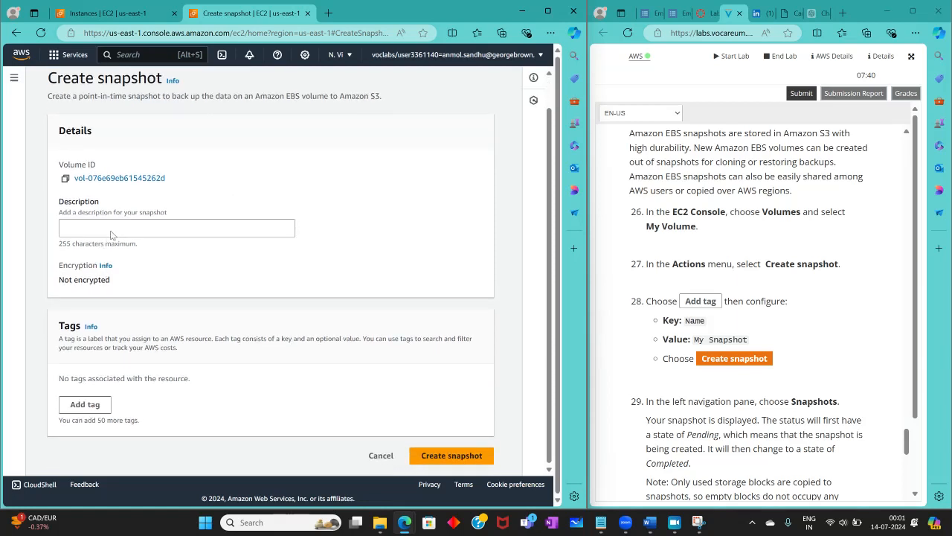
pyautogui.click(85, 404)
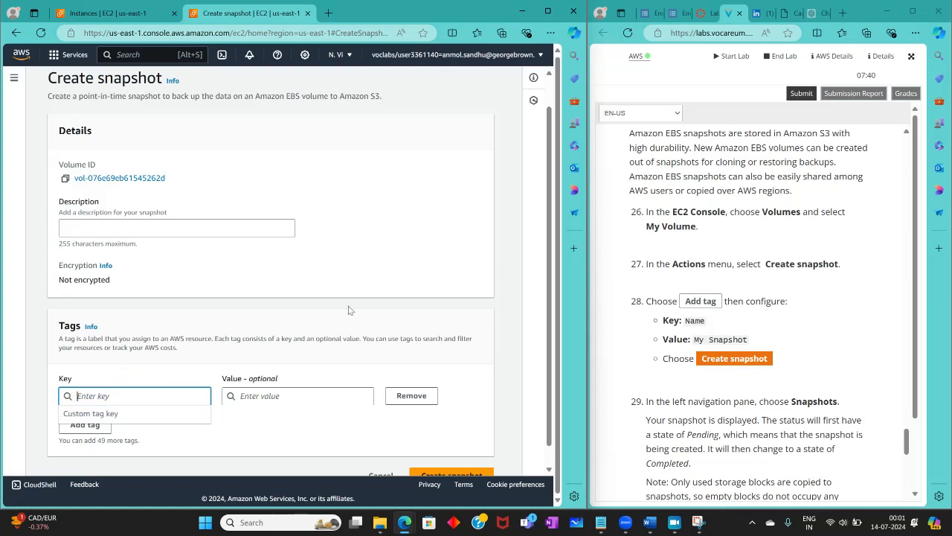
pyautogui.write('Name')
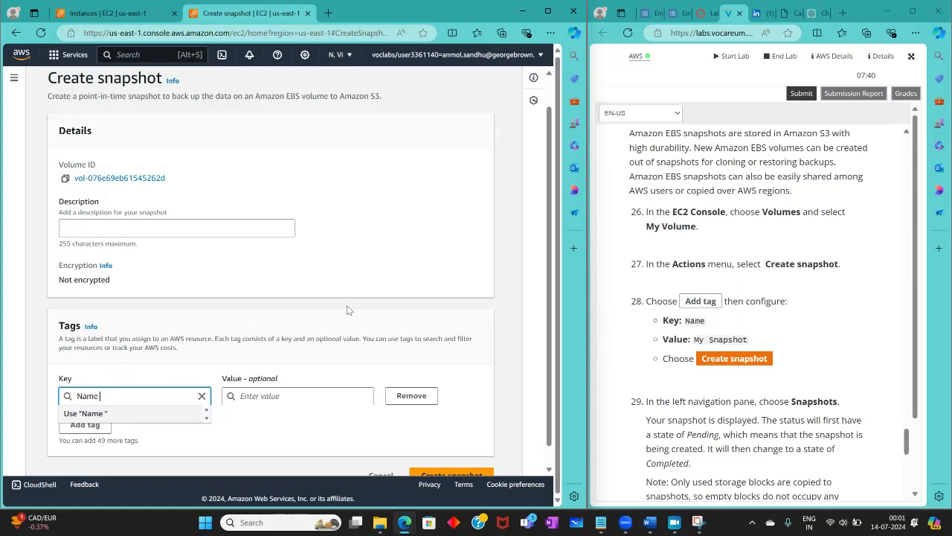
pyautogui.press('Tab')
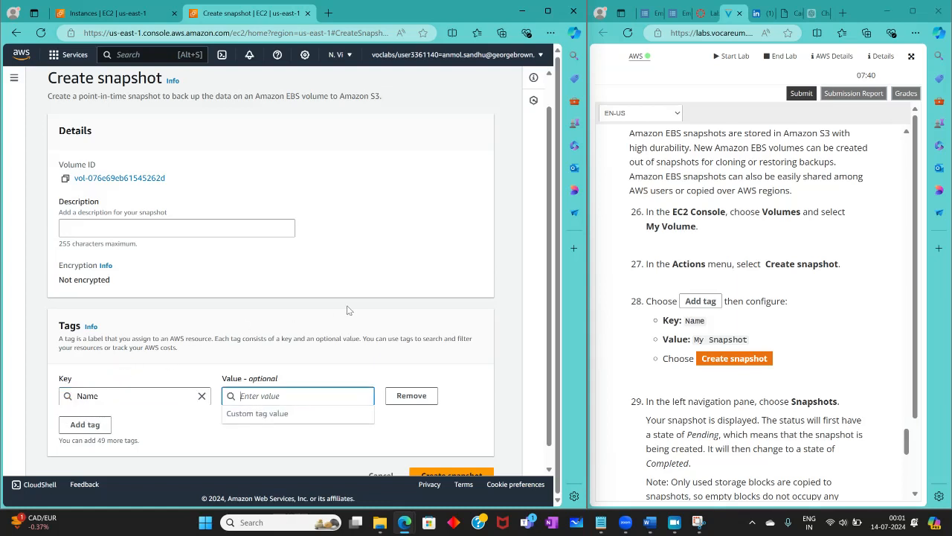
pyautogui.write('My sn')
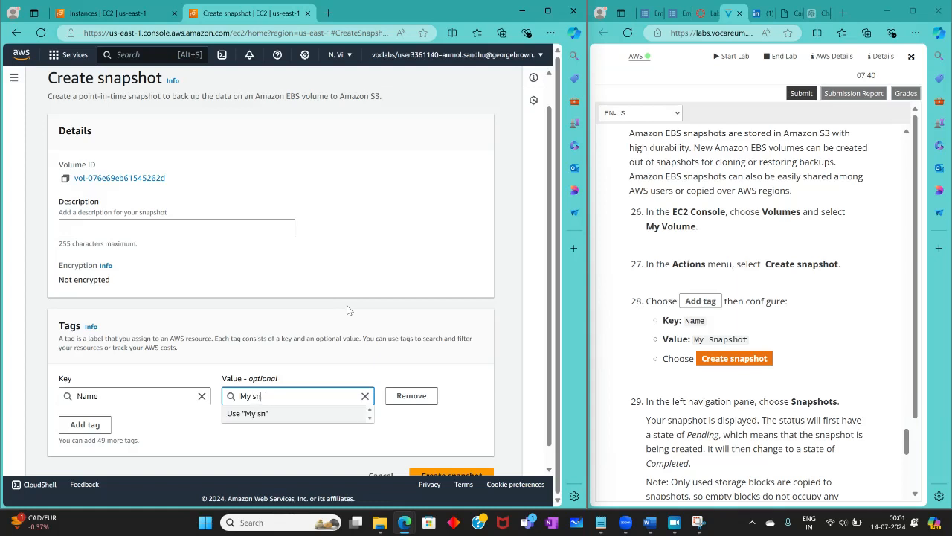
pyautogui.press('BackSpace')
pyautogui.press('BackSpace')
pyautogui.write('Snapsho')
pyautogui.click(452, 474)
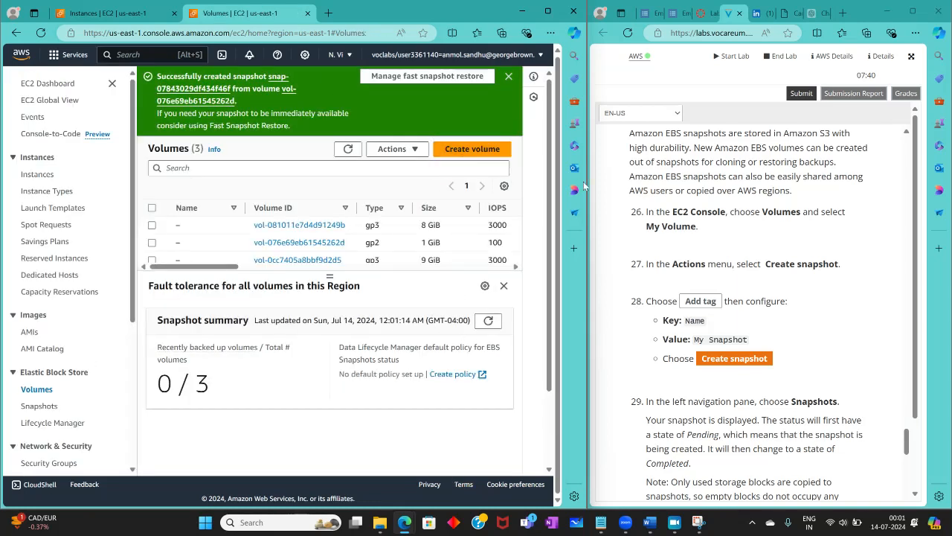
# Read lab step 29 and check the new snapshot in the EC2 Snapshots list
pyautogui.scroll(-3, 742, 384)
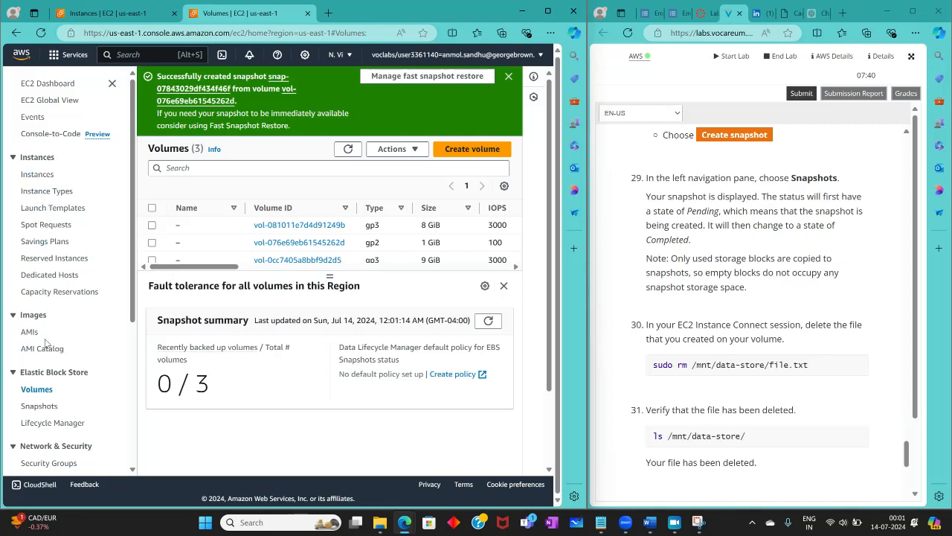
pyautogui.click(38, 407)
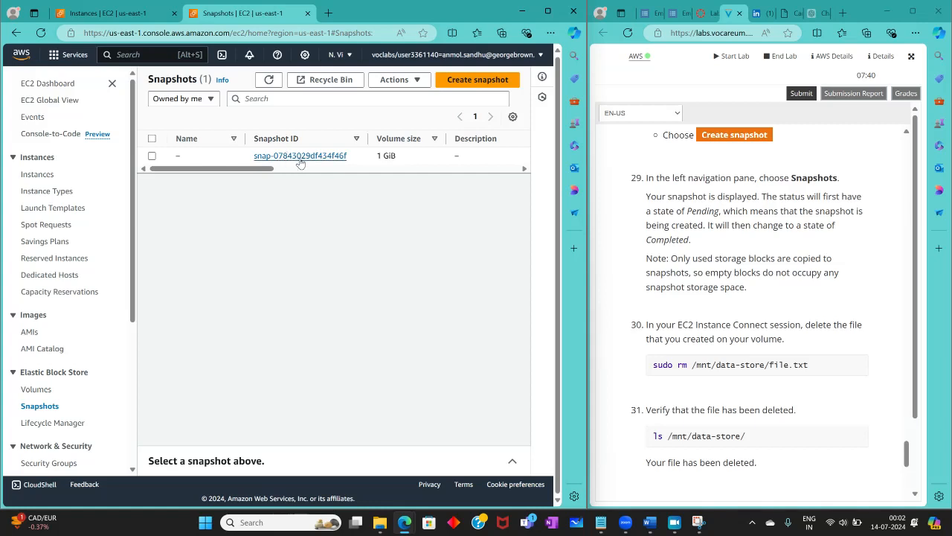
pyautogui.moveTo(262, 173); pyautogui.dragTo(204, 185)
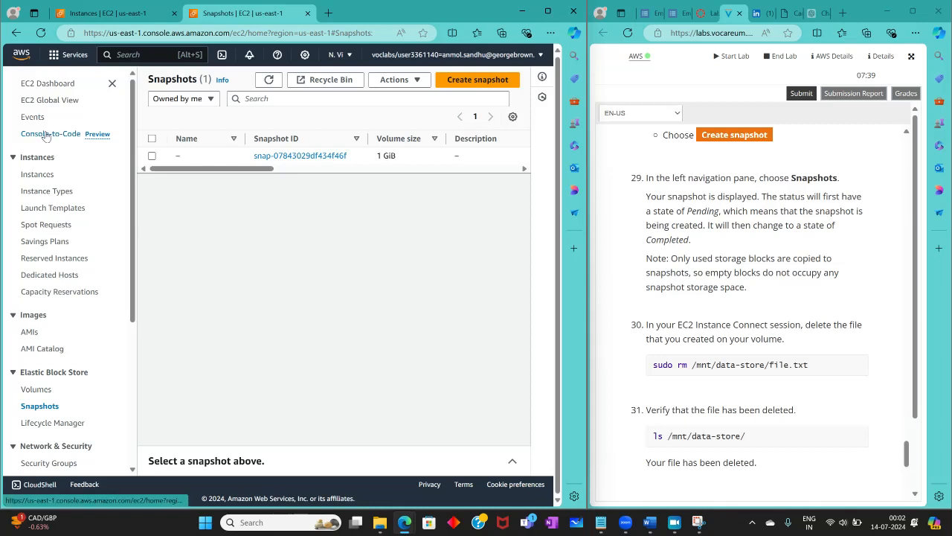
# Try to connect to the Lab instance with EC2 Instance Connect as ec2-user
pyautogui.click(38, 179)
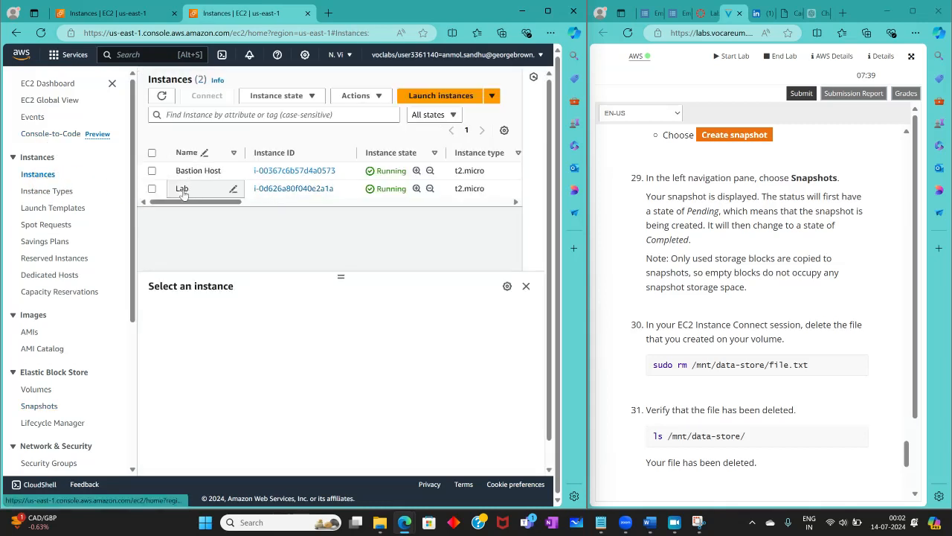
pyautogui.click(153, 190)
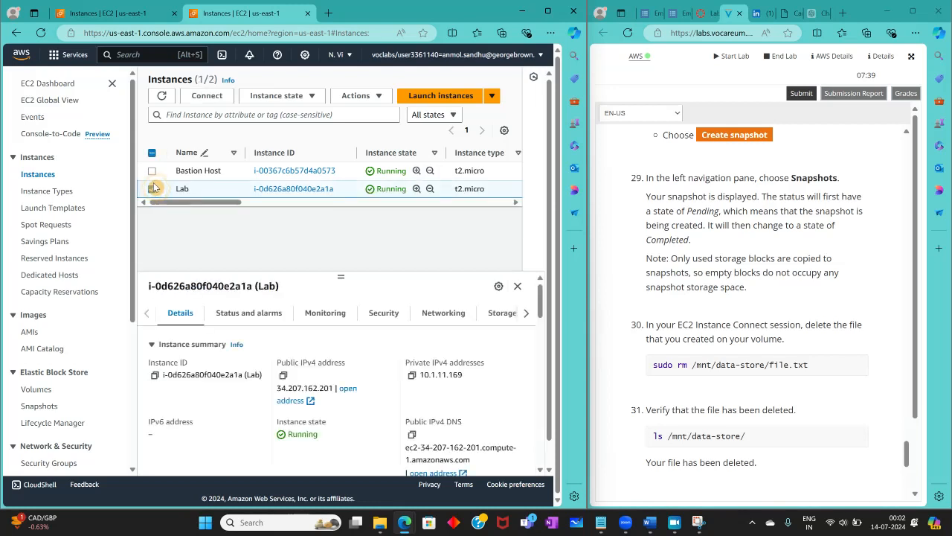
pyautogui.click(205, 95)
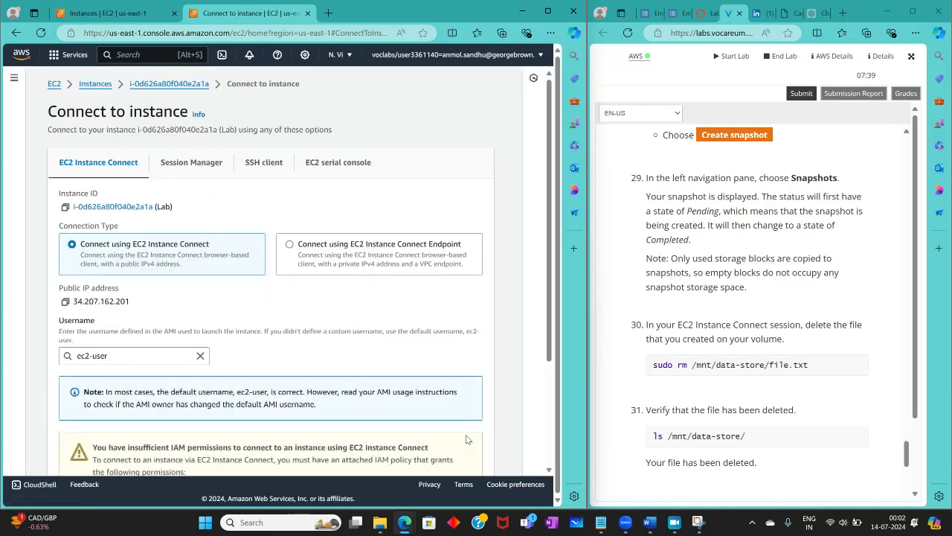
pyautogui.scroll(-2, 461, 446)
pyautogui.click(465, 454)
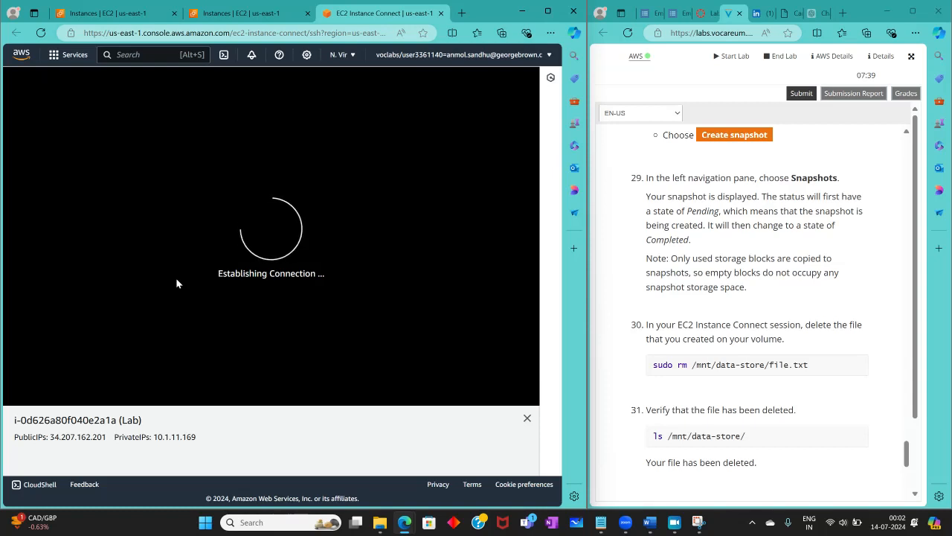
pyautogui.scroll(-5, 799, 361)
pyautogui.scroll(5, 799, 362)
pyautogui.scroll(-5, 799, 361)
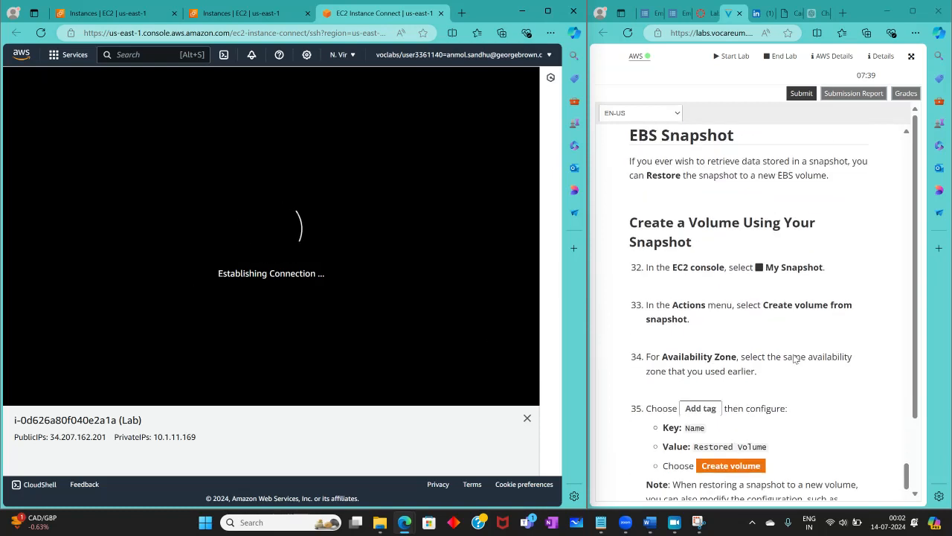
pyautogui.scroll(3, 796, 360)
pyautogui.scroll(3, 794, 359)
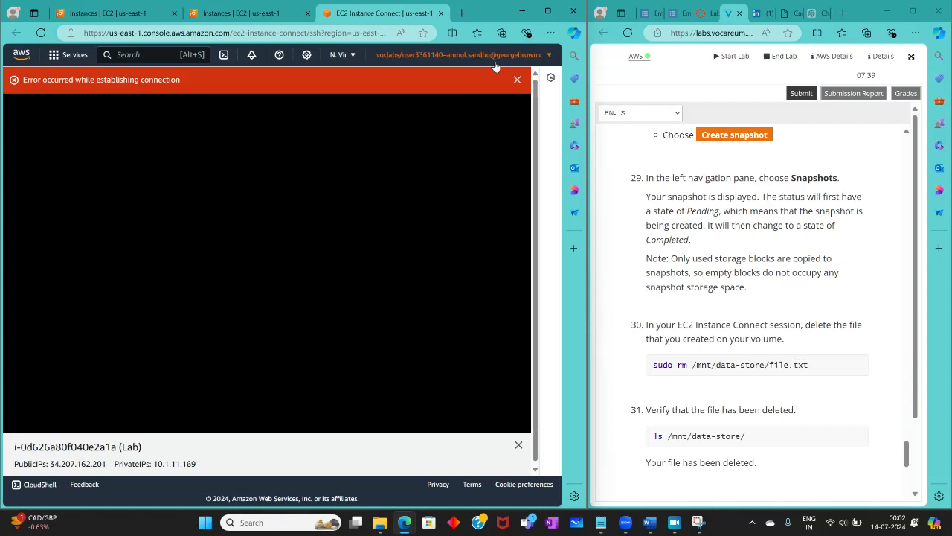
pyautogui.click(517, 79)
pyautogui.click(223, 55)
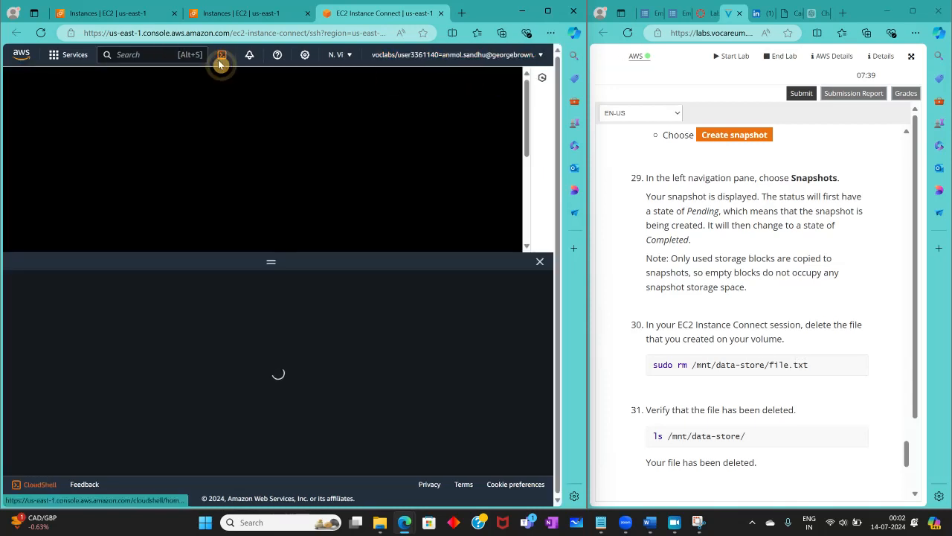
pyautogui.click(540, 261)
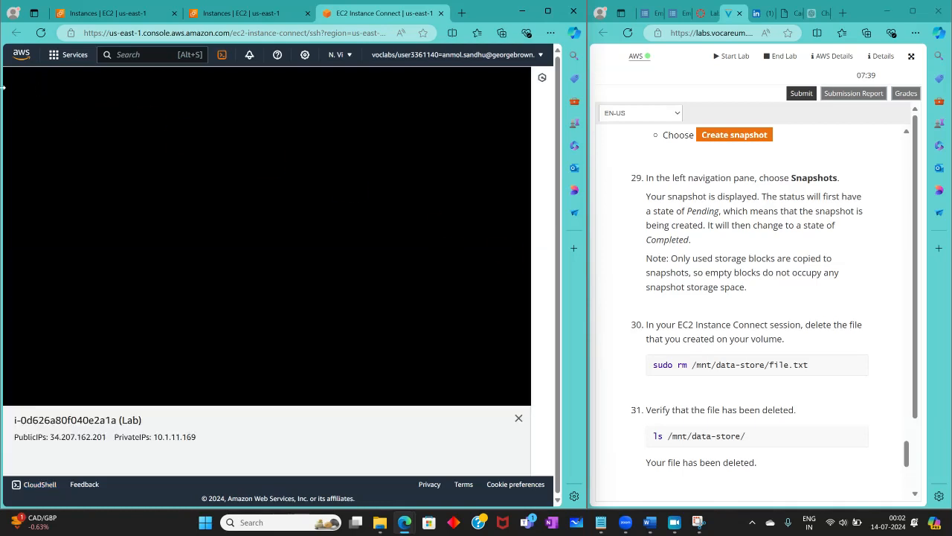
pyautogui.click(242, 16)
pyautogui.click(356, 14)
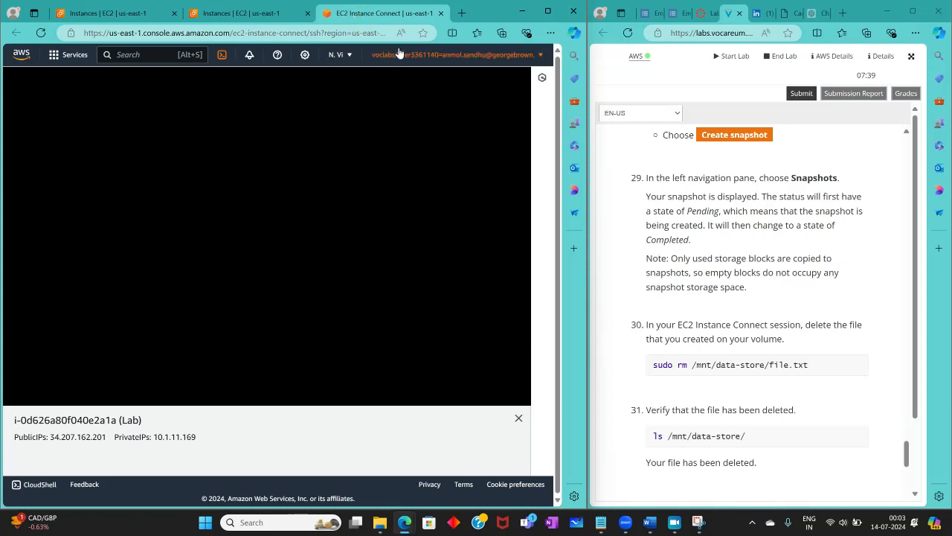
pyautogui.click(197, 14)
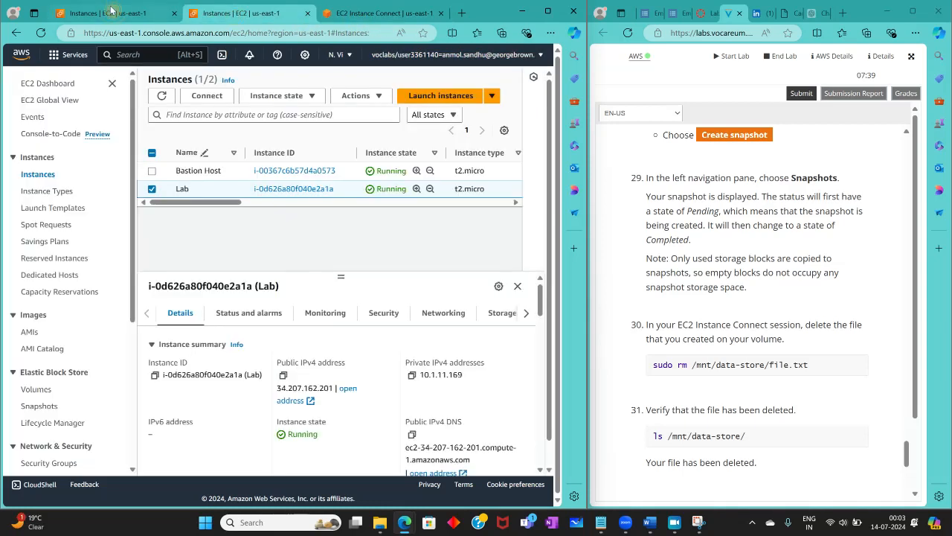
pyautogui.click(235, 14)
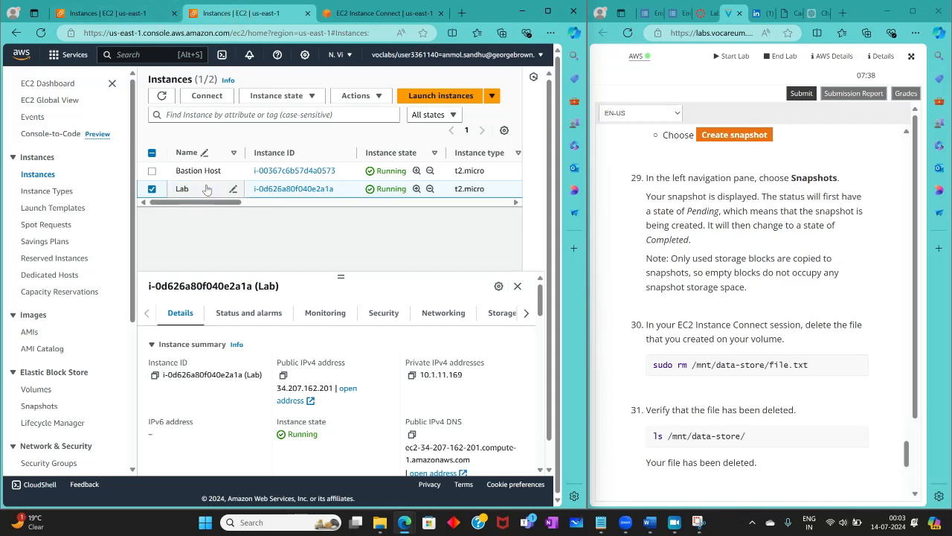
pyautogui.click(134, 13)
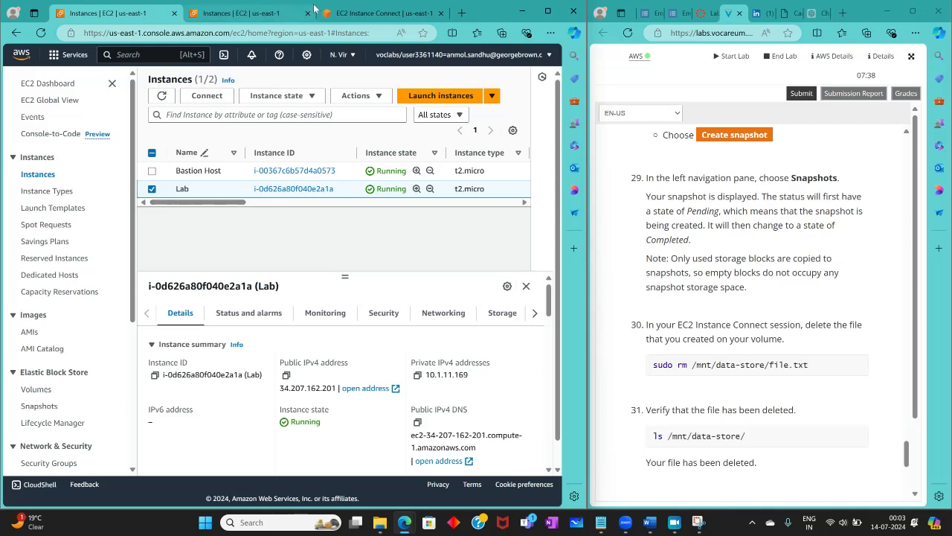
pyautogui.click(276, 16)
pyautogui.click(379, 14)
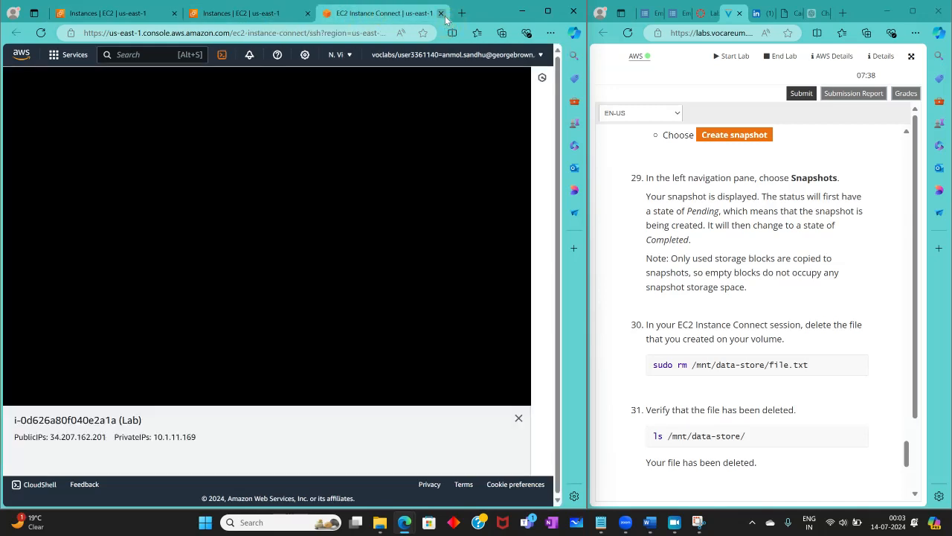
# Close the failed terminal session and reconnect to the Lab instance through EC2 Instance Connect as ec2-user
pyautogui.click(441, 13)
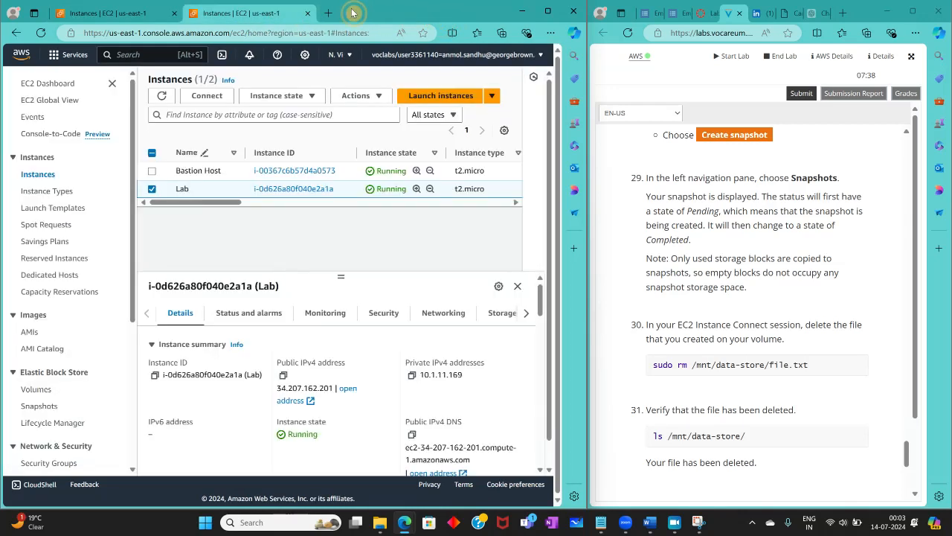
pyautogui.click(137, 15)
pyautogui.click(236, 15)
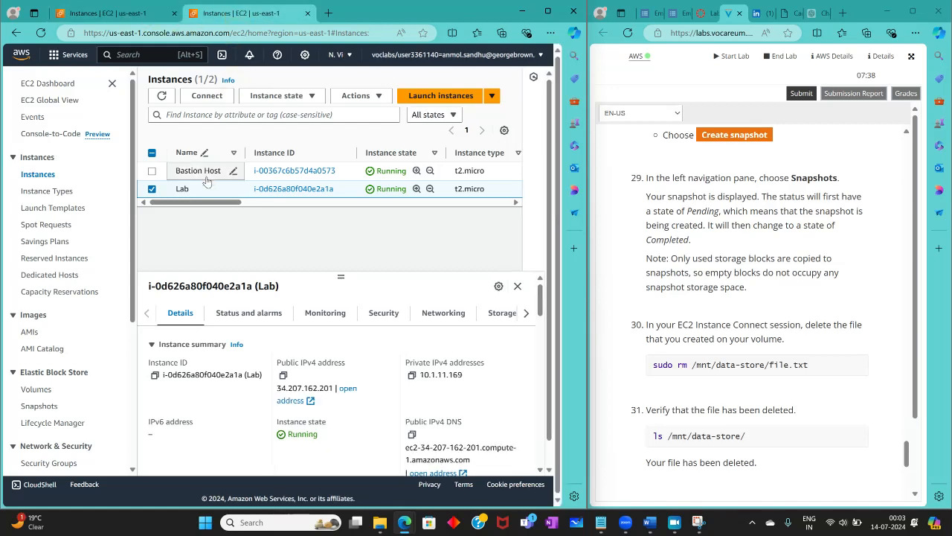
pyautogui.click(205, 96)
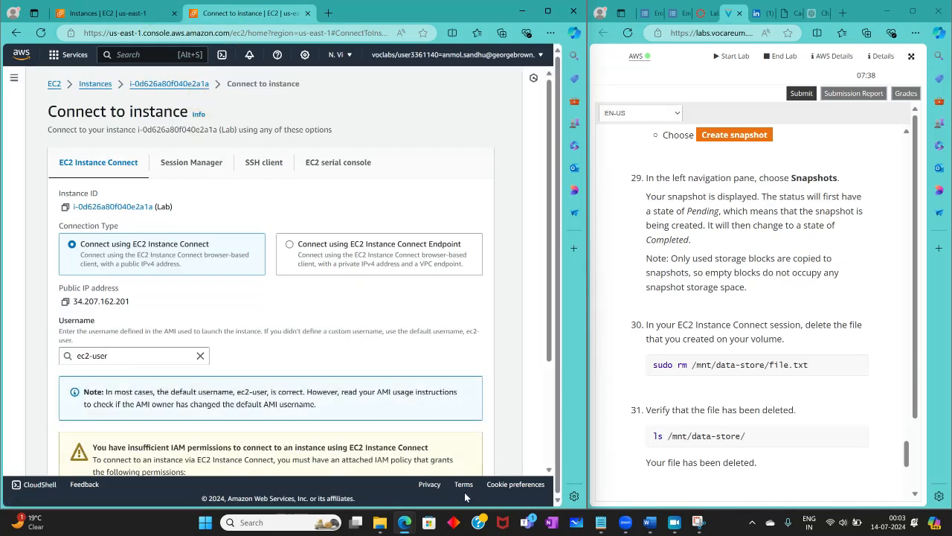
pyautogui.scroll(-5, 472, 442)
pyautogui.click(466, 454)
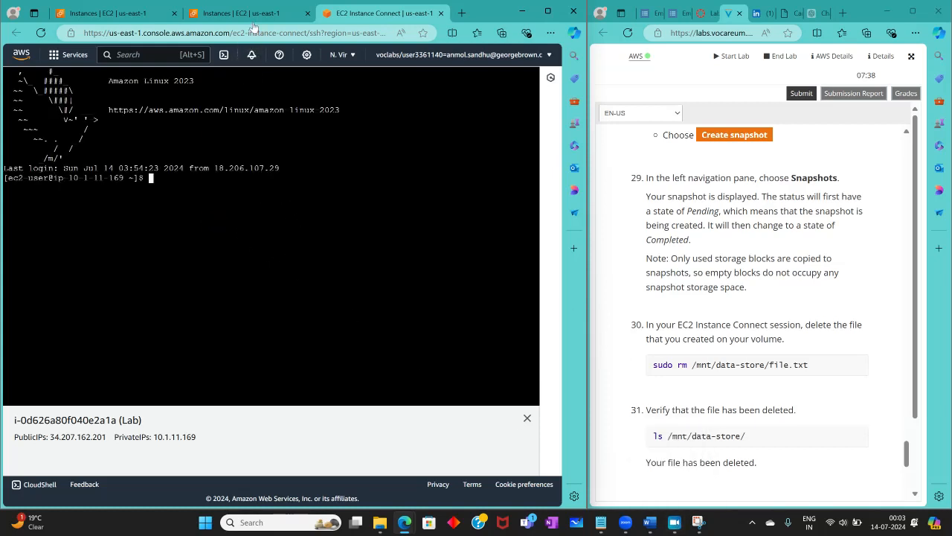
# Delete the test file from the mounted volume by running the lab's sudo rm /mnt/data-store/file.txt command
pyautogui.moveTo(809, 365); pyautogui.dragTo(633, 369)
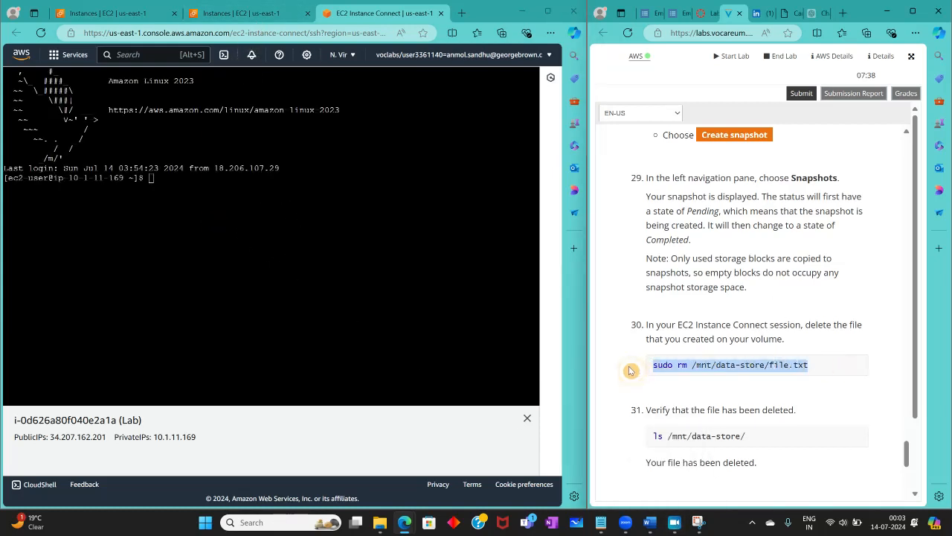
pyautogui.rightClick(665, 362)
pyautogui.click(714, 168)
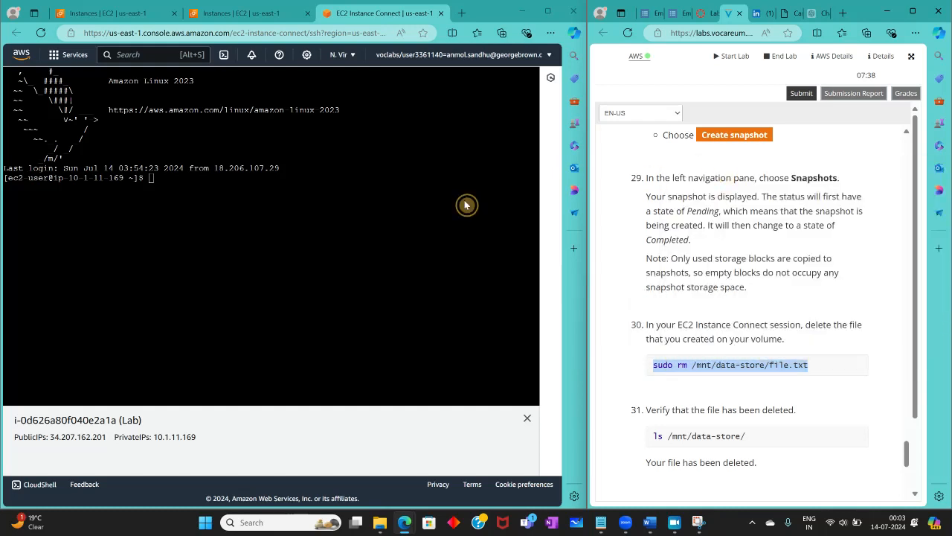
pyautogui.rightClick(276, 238)
pyautogui.click(318, 362)
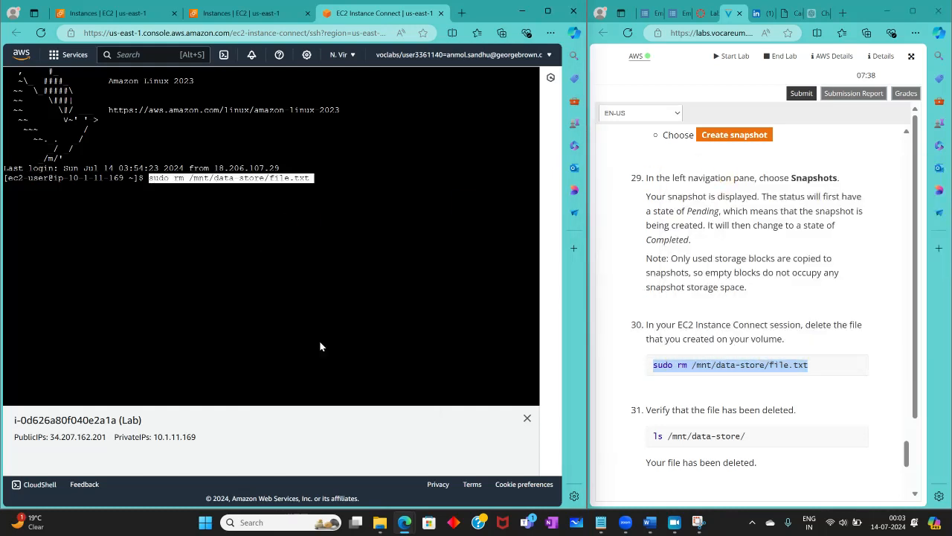
pyautogui.press('Return')
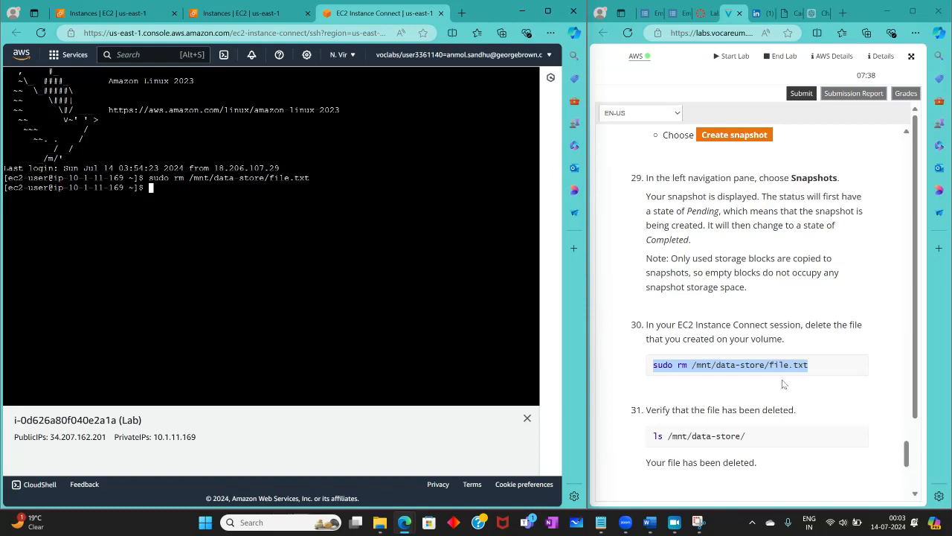
# List the contents of the mounted volume with ls /mnt/data-store/ to check that the test file is deleted
pyautogui.scroll(-3, 816, 320)
pyautogui.scroll(1, 788, 272)
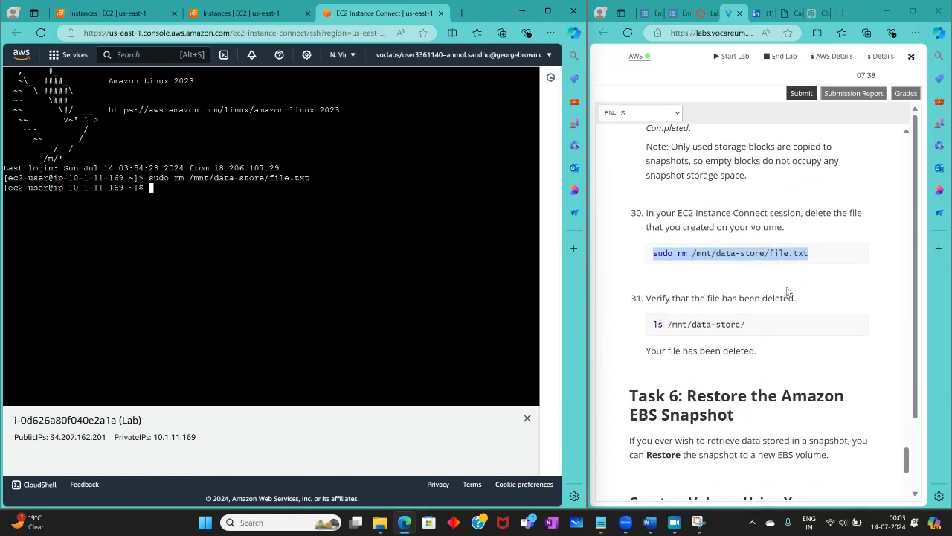
pyautogui.moveTo(768, 326); pyautogui.dragTo(654, 324)
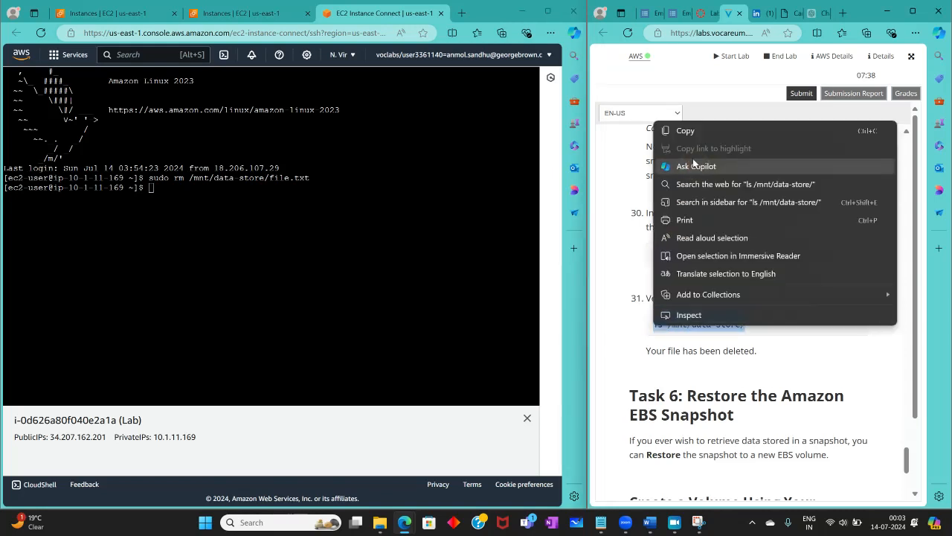
pyautogui.click(667, 131)
pyautogui.rightClick(343, 267)
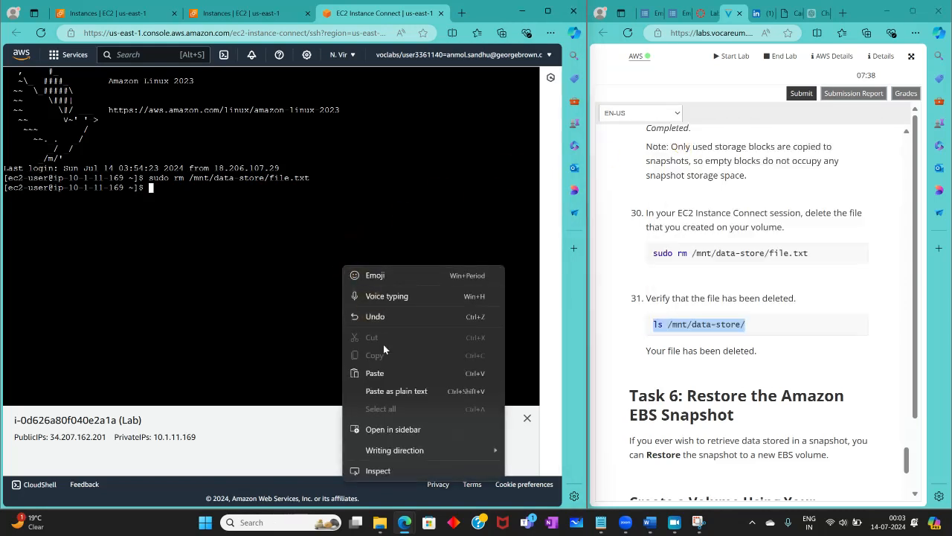
pyautogui.click(375, 372)
pyautogui.press('Return')
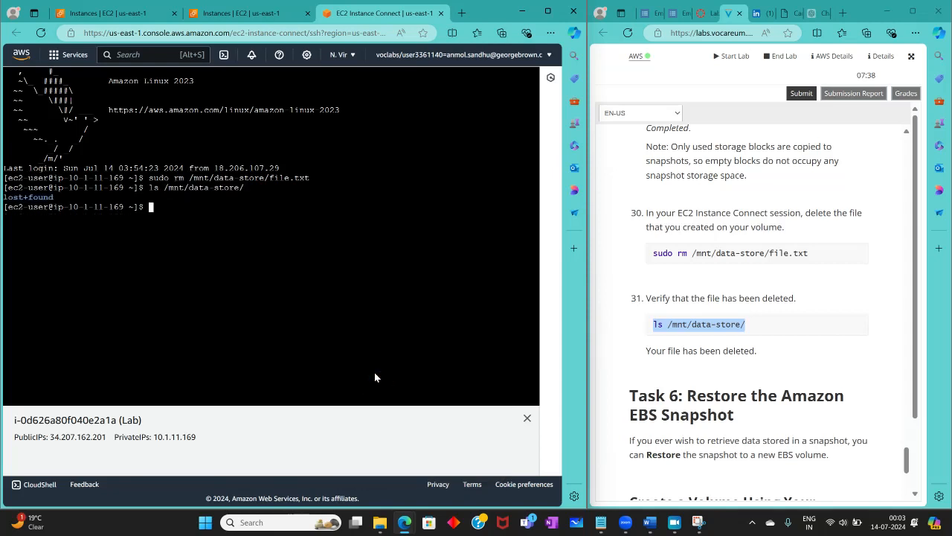
pyautogui.moveTo(67, 198); pyautogui.dragTo(14, 198)
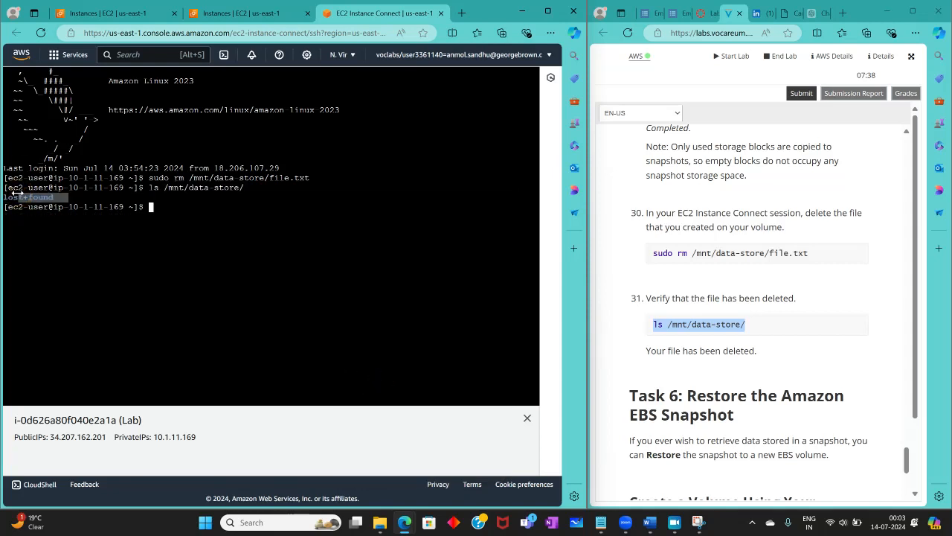
pyautogui.click(705, 352)
pyautogui.click(165, 240)
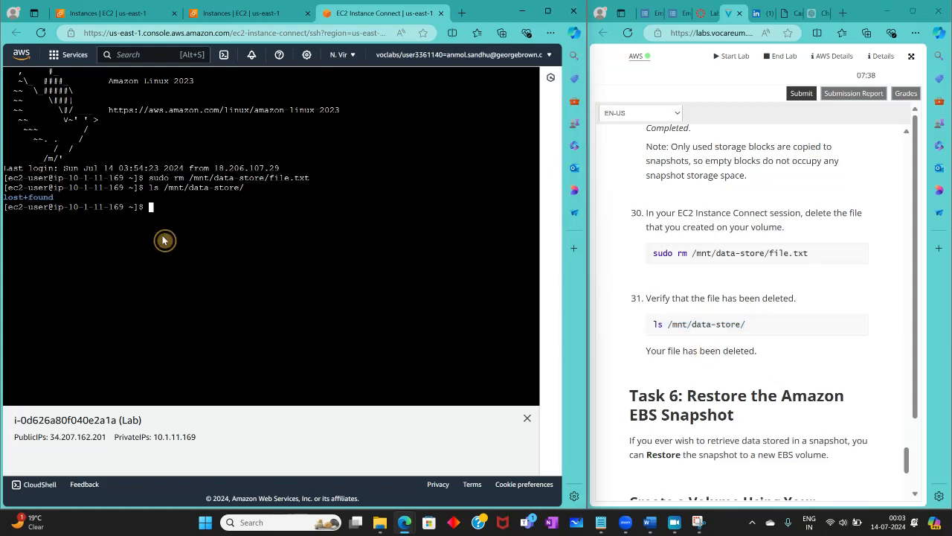
pyautogui.scroll(-3, 685, 365)
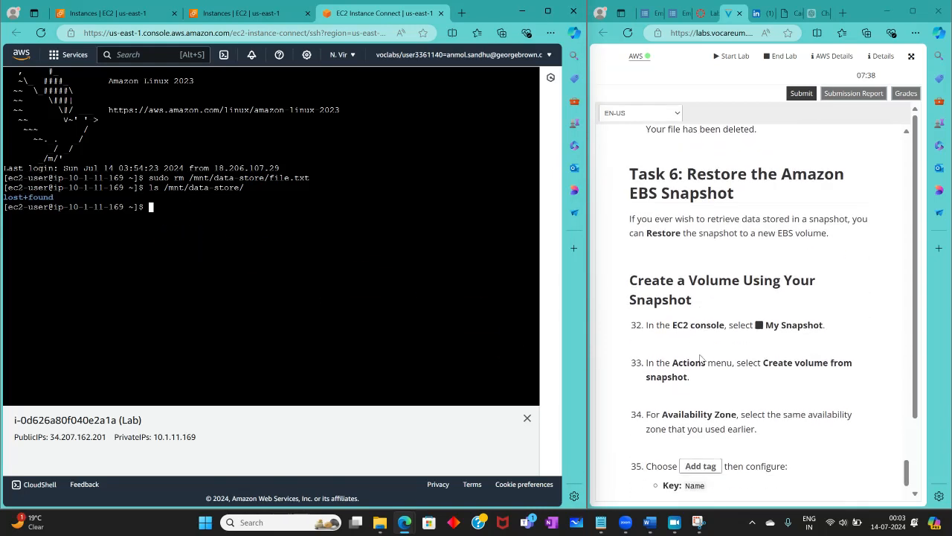
pyautogui.click(697, 522)
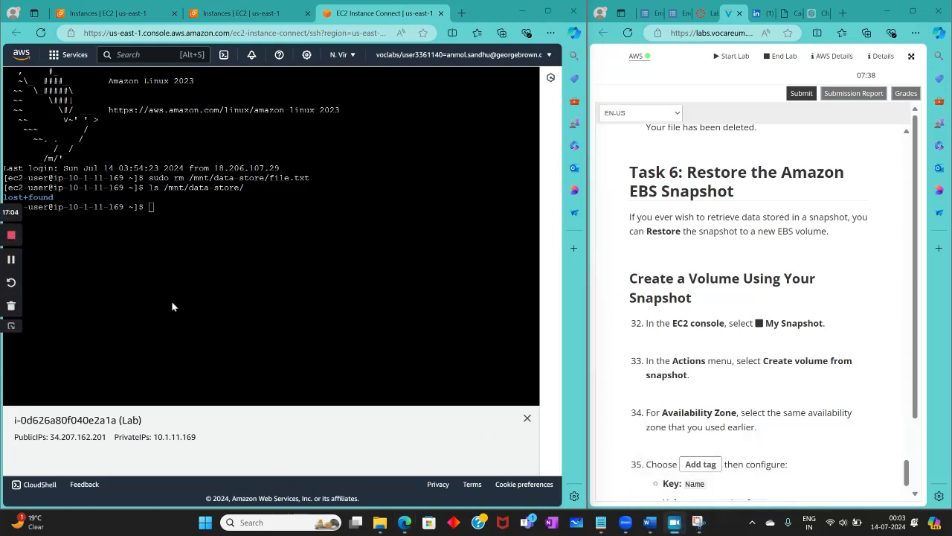
pyautogui.click(10, 262)
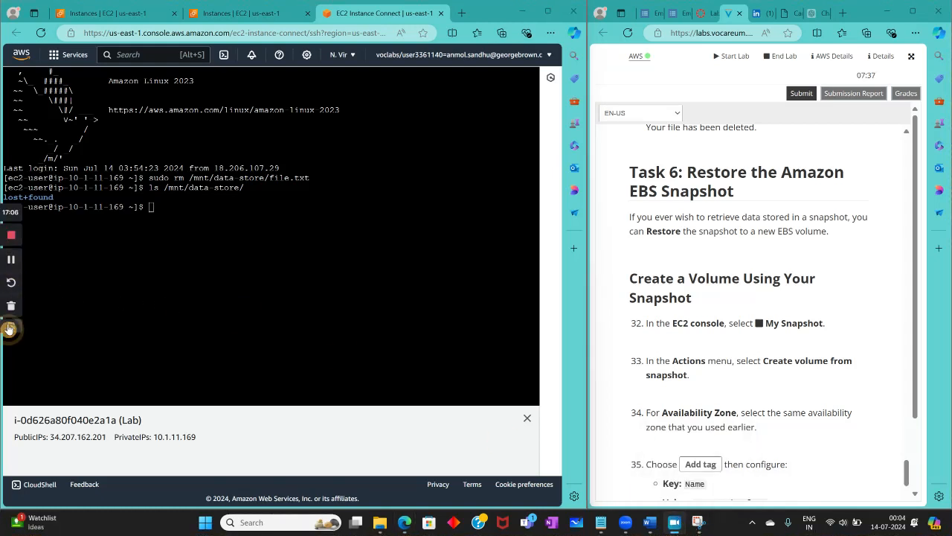
pyautogui.click(361, 380)
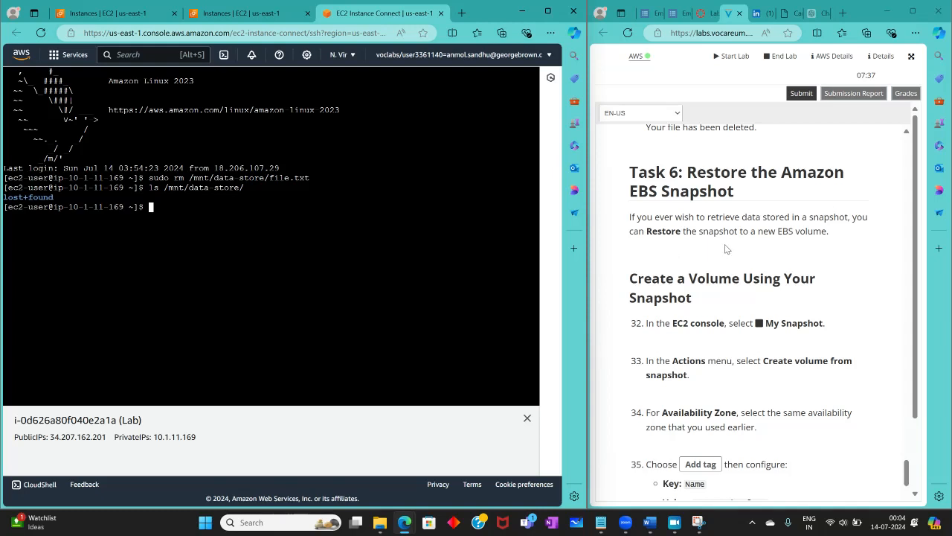
# Start creating a volume from the 1 GiB snapshot in the EC2 Snapshots list
pyautogui.scroll(-2, 748, 244)
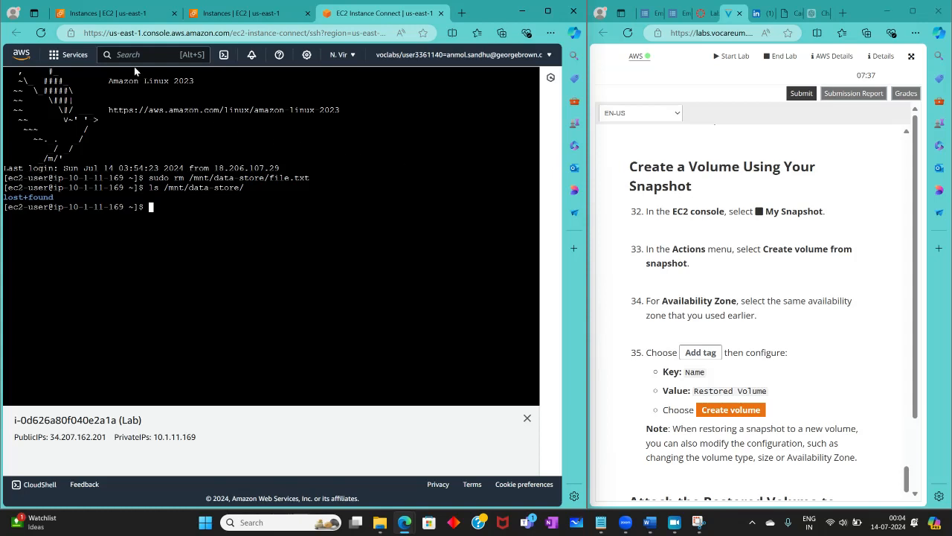
pyautogui.click(224, 15)
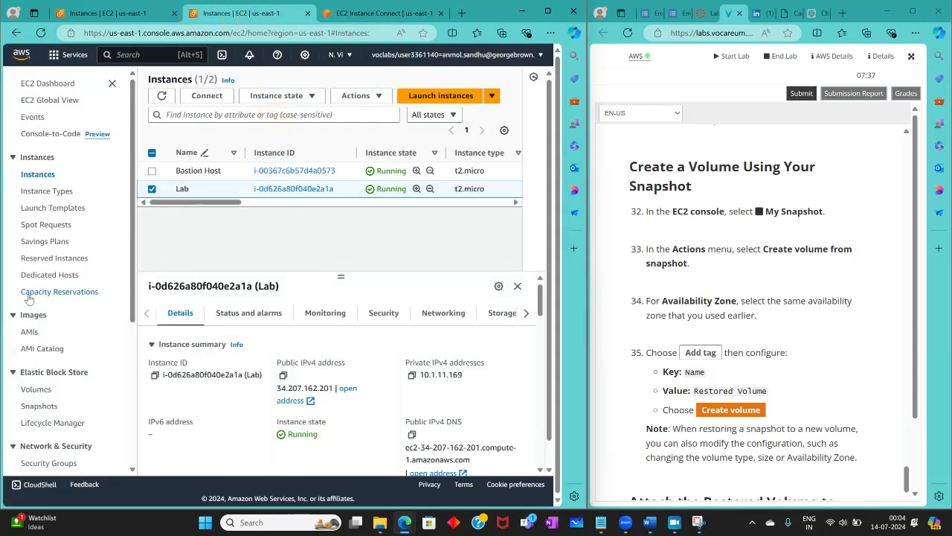
pyautogui.click(39, 405)
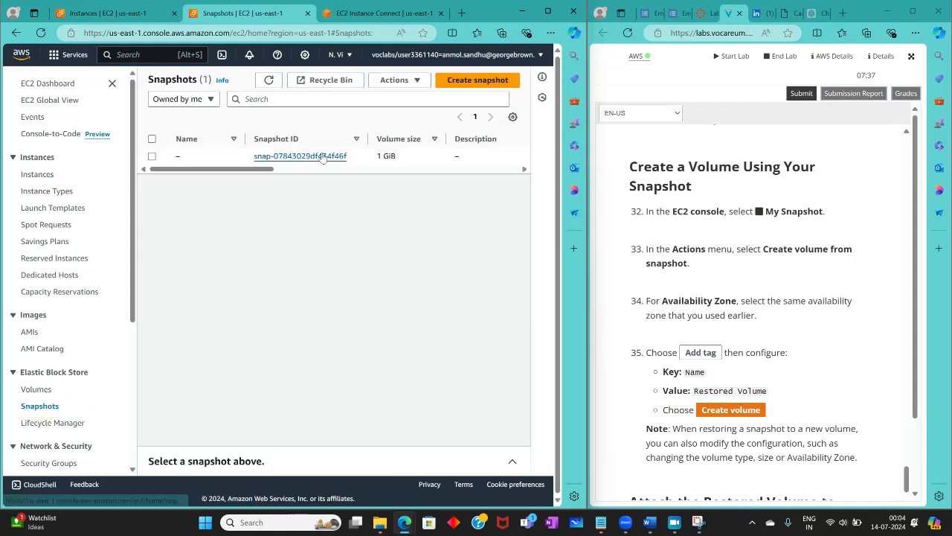
pyautogui.click(297, 157)
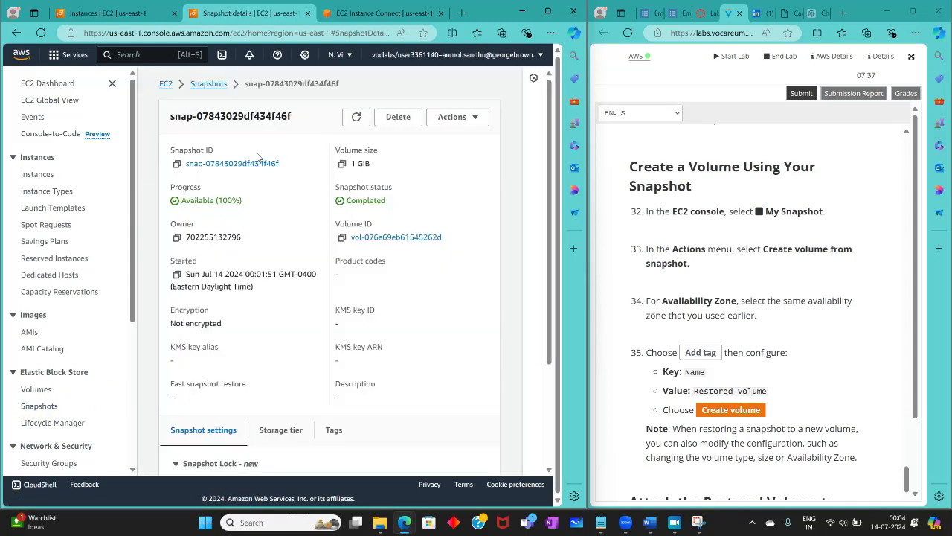
pyautogui.click(455, 117)
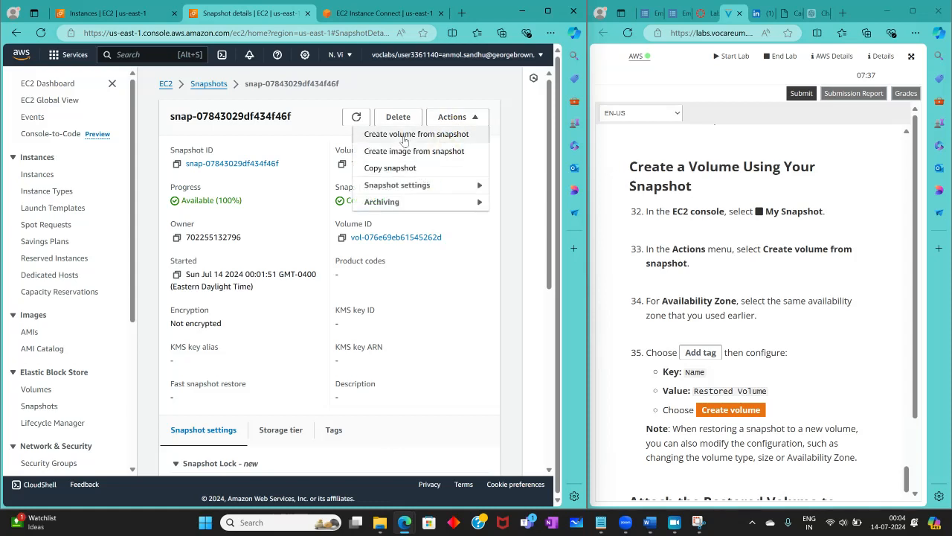
pyautogui.click(409, 136)
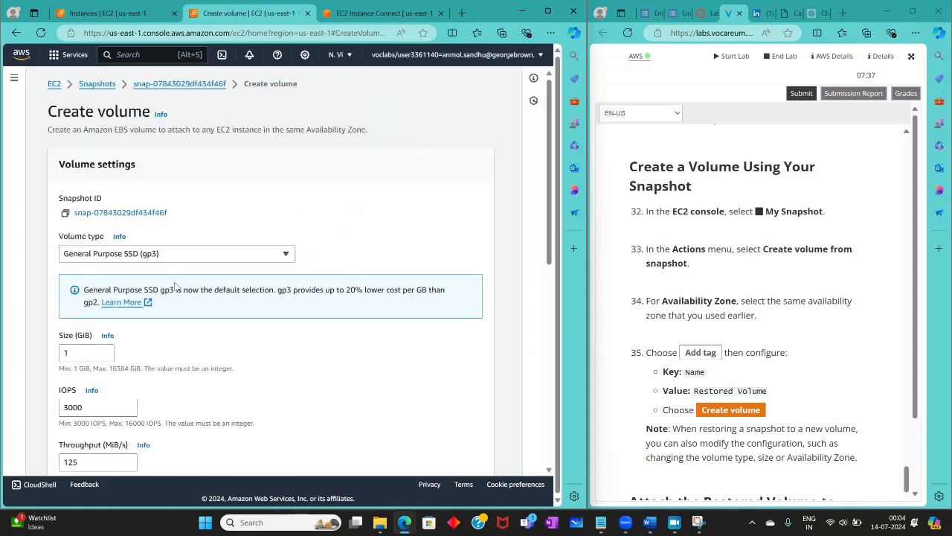
# Review the new volume's type, size, IOPS, throughput and Availability Zone against the lab instructions
pyautogui.scroll(-3, 167, 283)
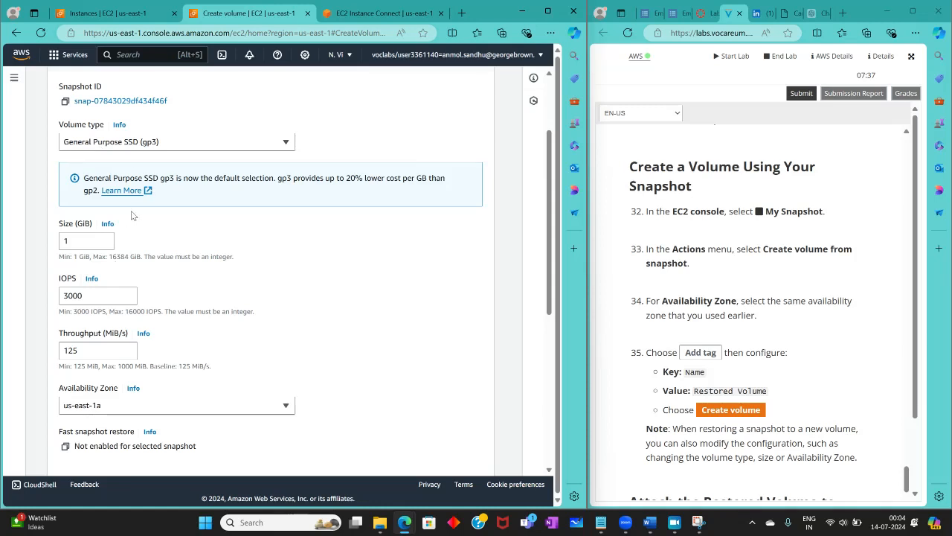
pyautogui.scroll(3, 131, 215)
pyautogui.scroll(-8, 134, 209)
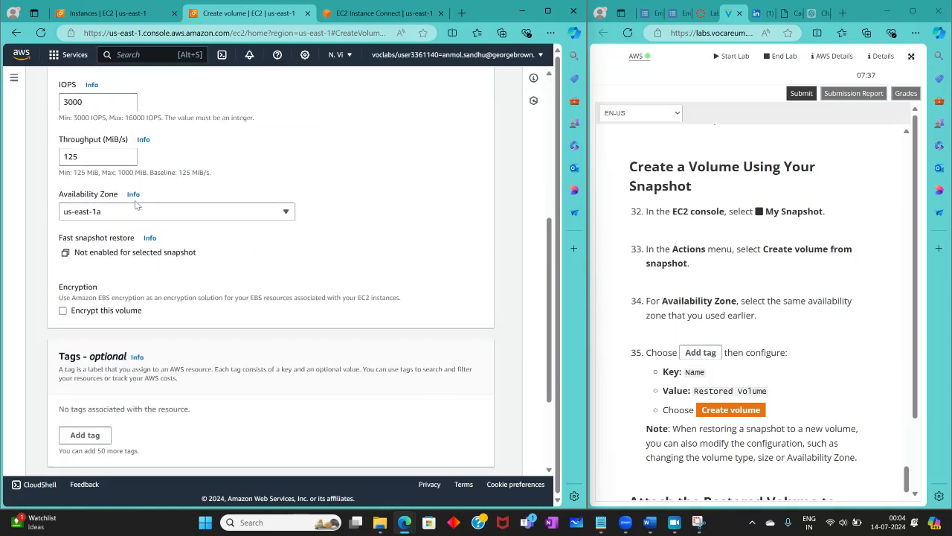
pyautogui.scroll(-1, 136, 205)
pyautogui.click(141, 184)
pyautogui.click(148, 183)
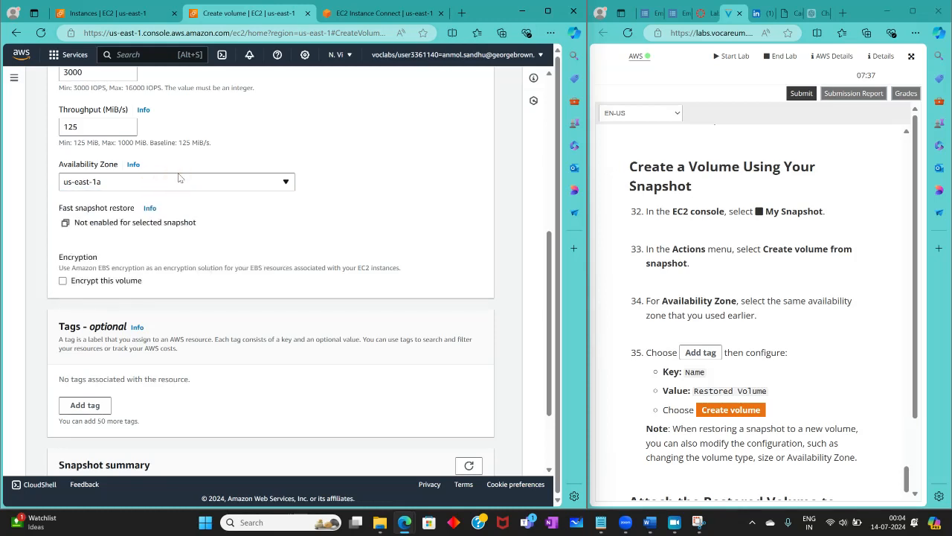
# Add a tag with key Name and value Restored Volume, and create the volume from the snapshot
pyautogui.scroll(-2, 111, 318)
pyautogui.click(85, 348)
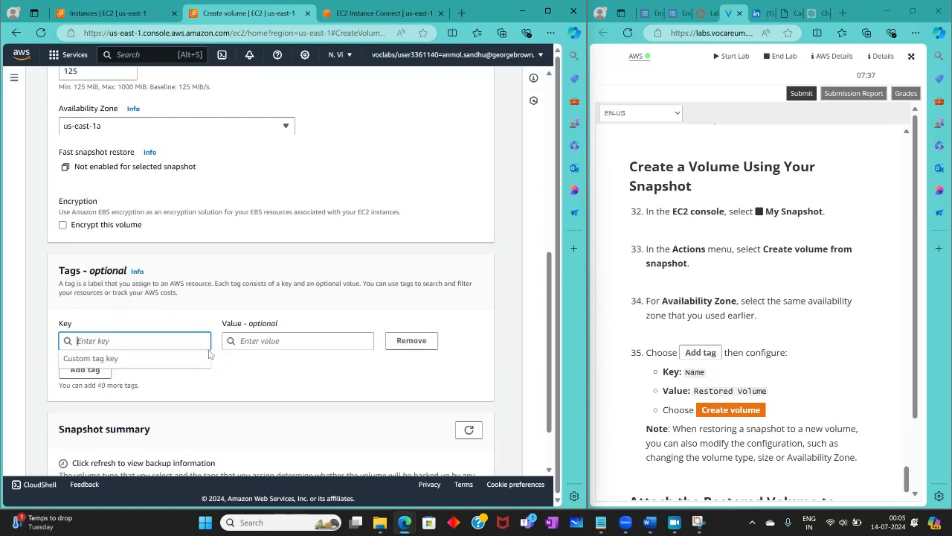
pyautogui.write('Name')
pyautogui.press('Tab')
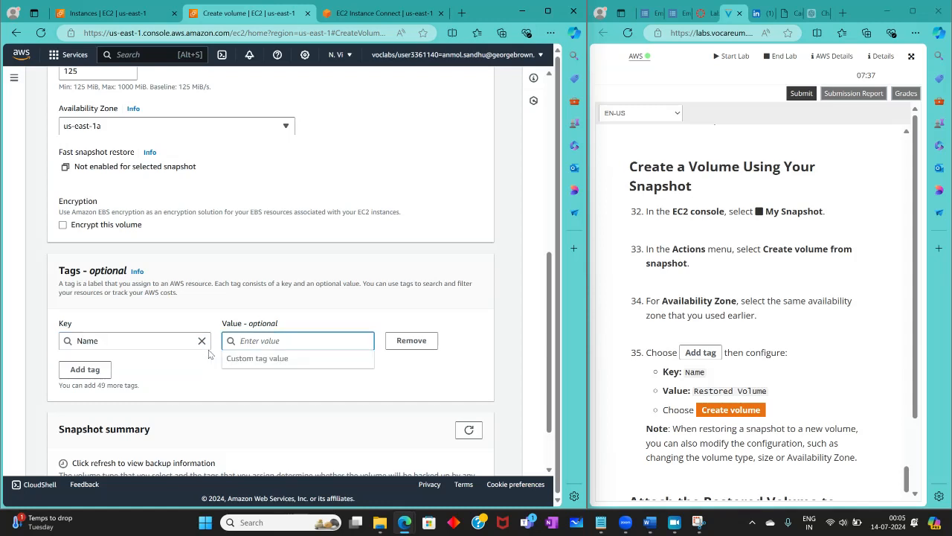
pyautogui.write('T')
pyautogui.press('BackSpace')
pyautogui.write('R')
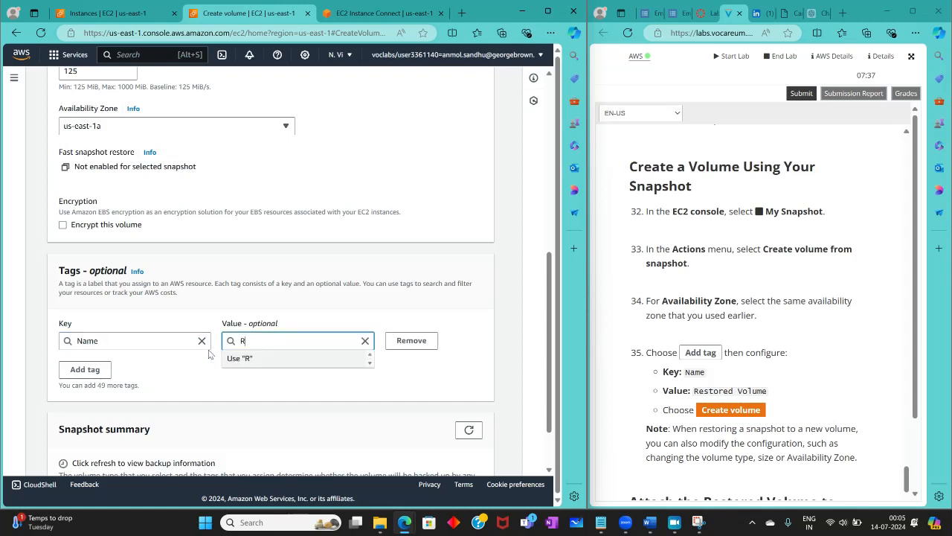
pyautogui.write('estored Volum')
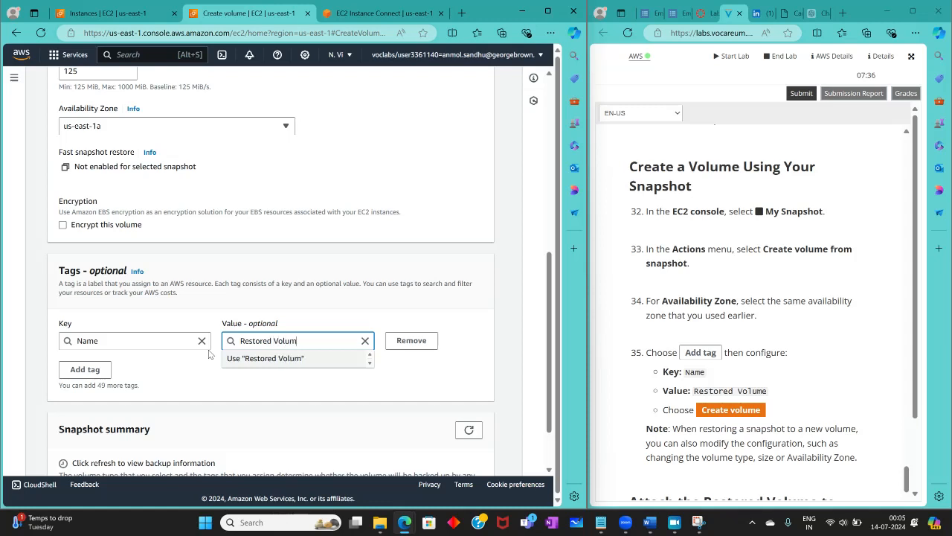
pyautogui.write('e')
pyautogui.scroll(-2, 335, 424)
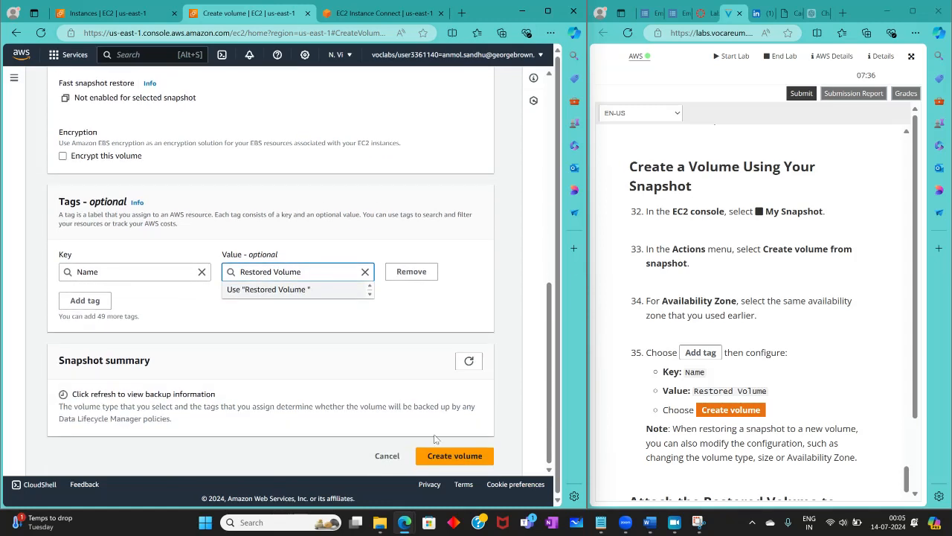
pyautogui.click(456, 456)
# Read the lab steps for attaching the restored volume and open the Elastic Block Store volumes list
pyautogui.scroll(-4, 673, 372)
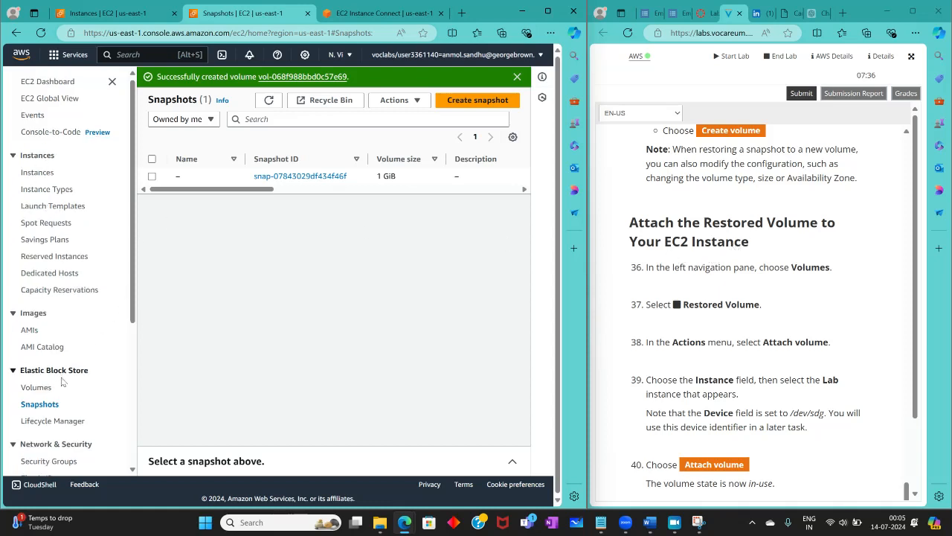
pyautogui.scroll(-2, 30, 255)
pyautogui.click(36, 278)
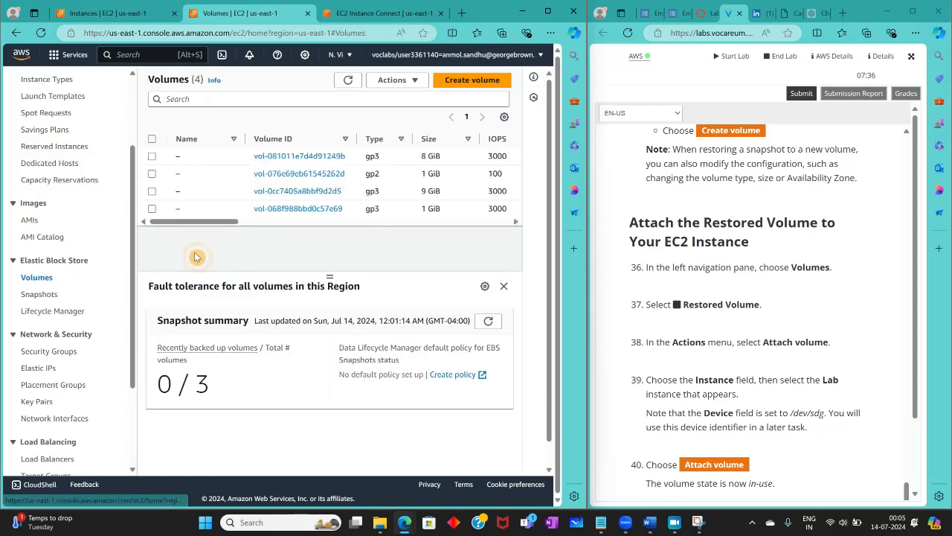
pyautogui.click(223, 229)
pyautogui.moveTo(223, 225); pyautogui.dragTo(29, 182)
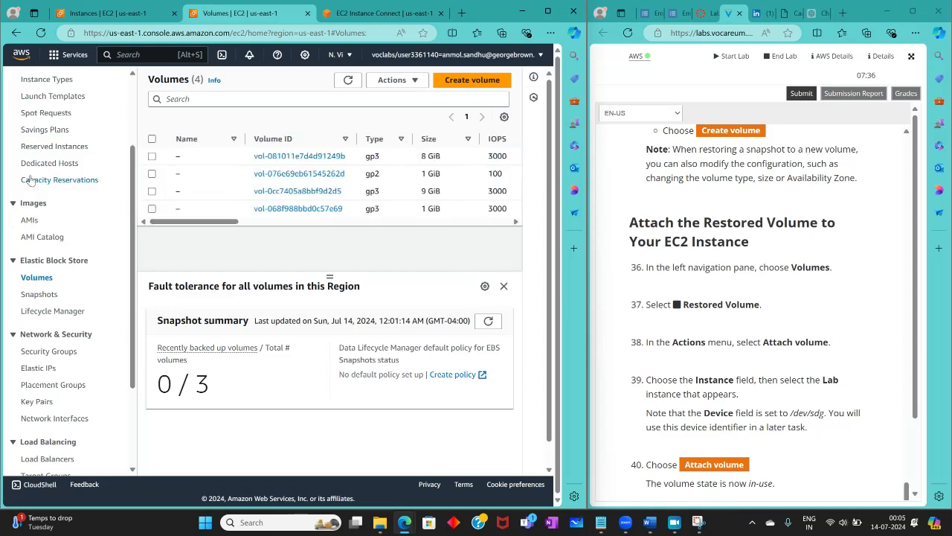
# Compare the listed volumes and leave only the restored 1 GiB gp3 volume selected, showing its details
pyautogui.click(151, 173)
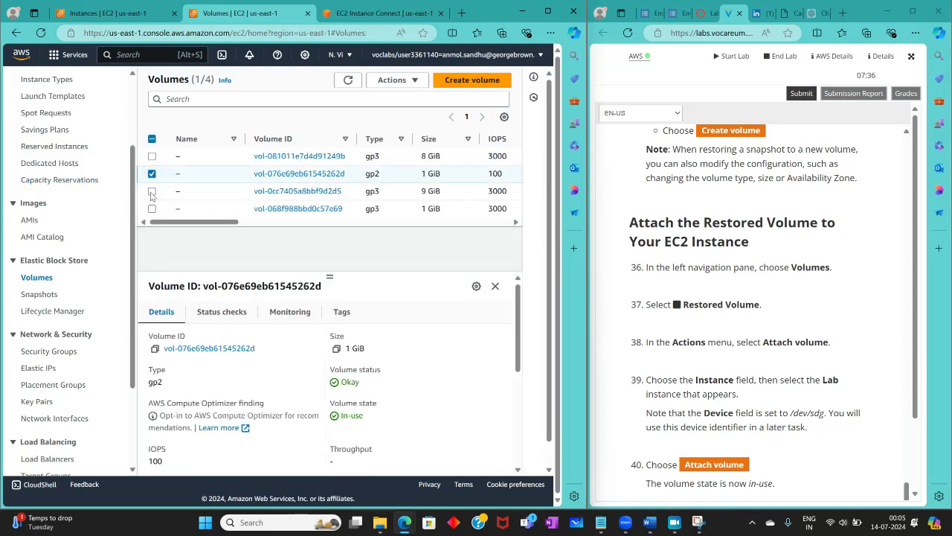
pyautogui.click(152, 192)
pyautogui.click(152, 208)
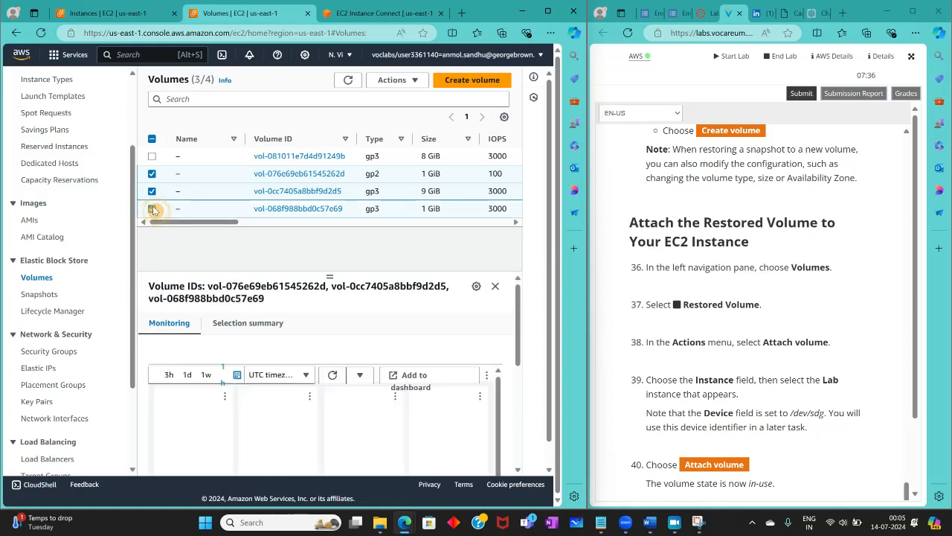
pyautogui.click(152, 191)
pyautogui.click(152, 173)
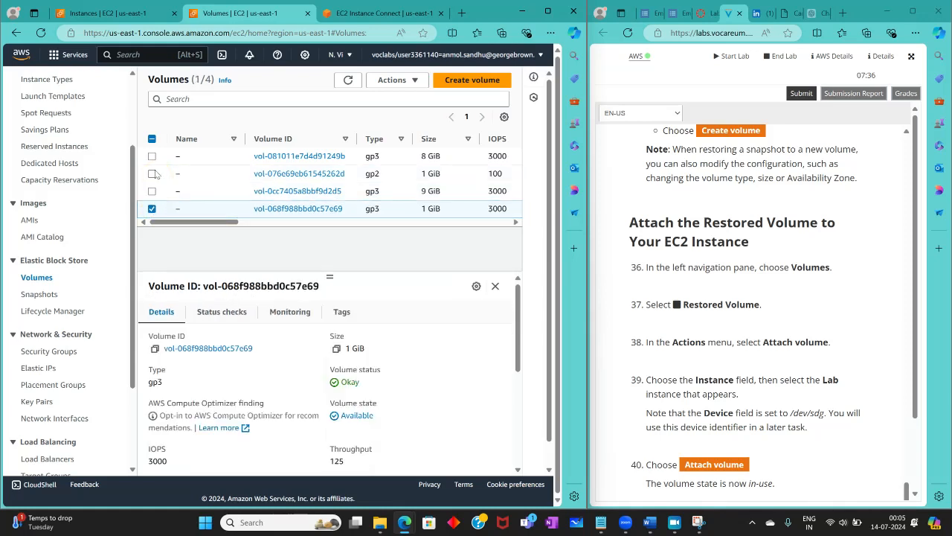
pyautogui.click(152, 156)
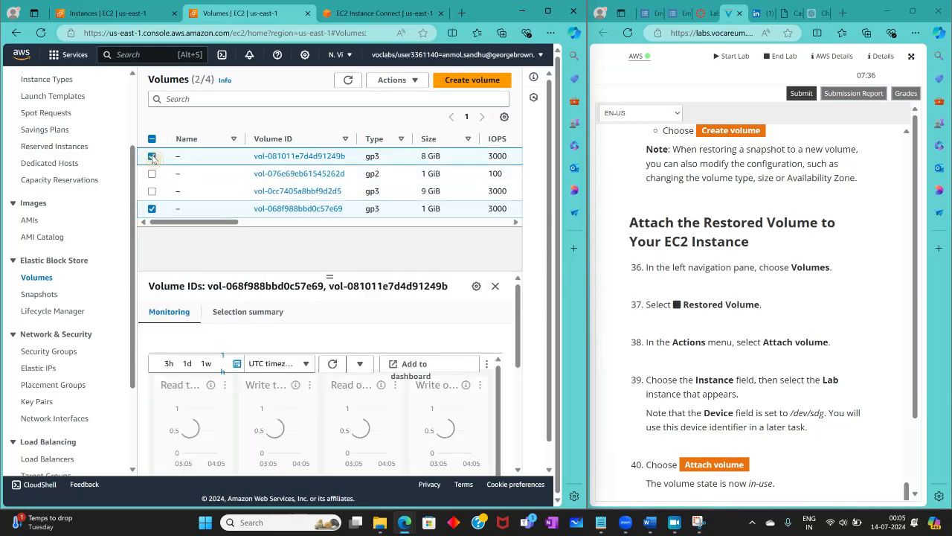
pyautogui.click(151, 156)
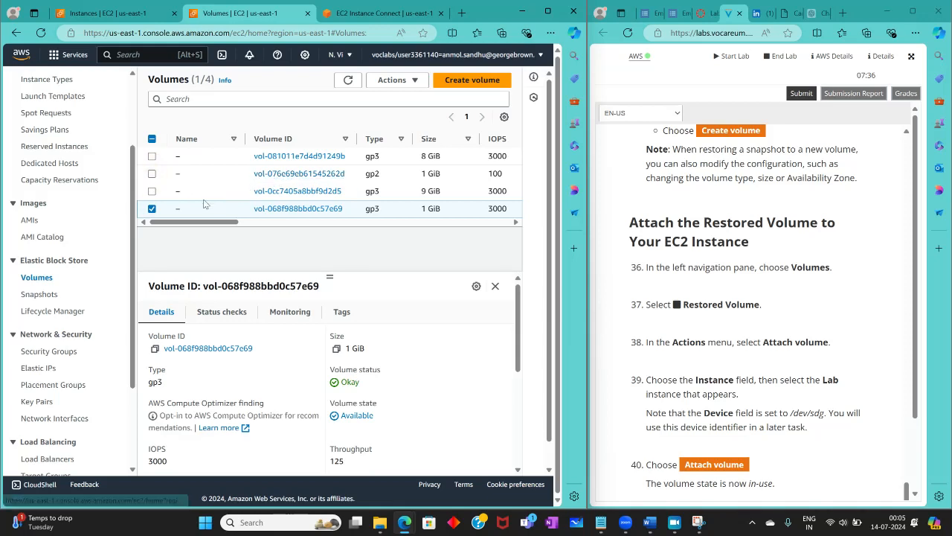
pyautogui.click(153, 209)
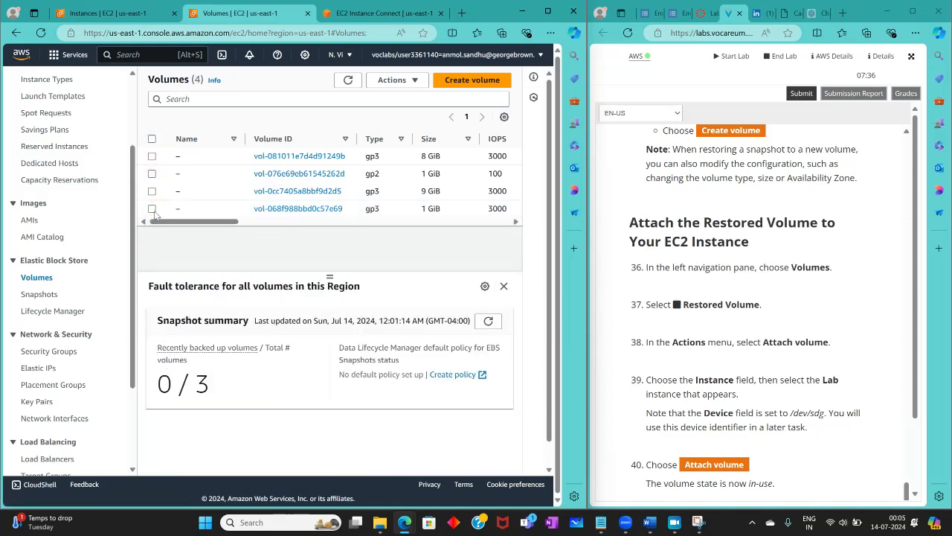
pyautogui.click(156, 209)
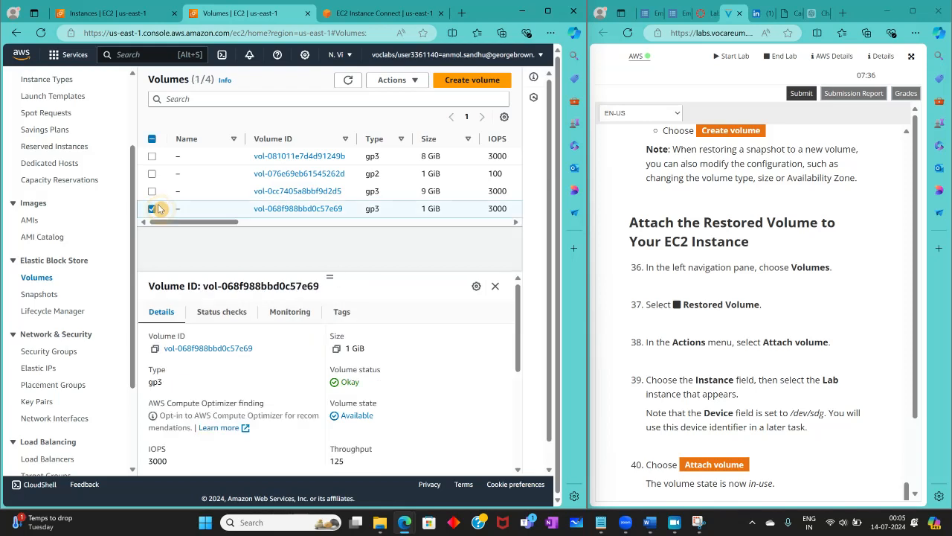
pyautogui.scroll(-3, 406, 365)
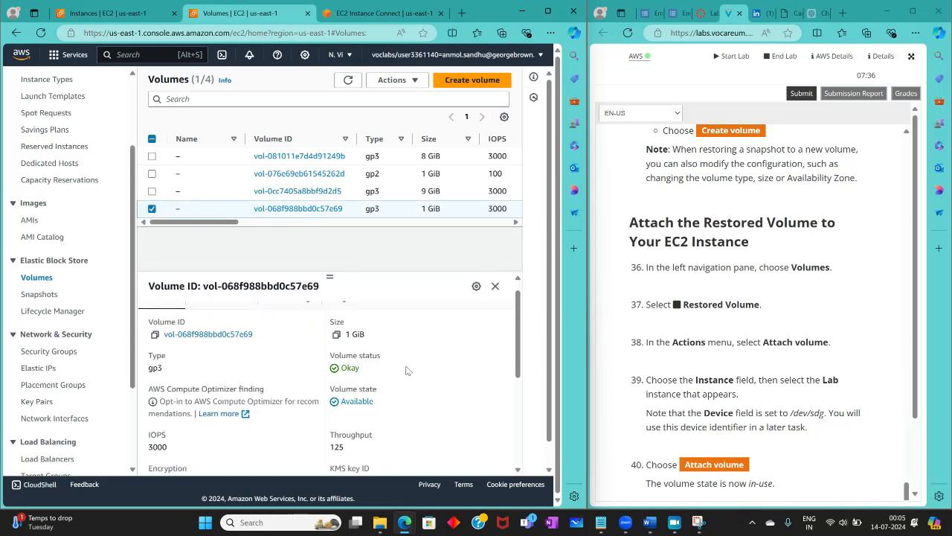
# Review the restored volume's details and check its tags for the Name value
pyautogui.scroll(-3, 404, 366)
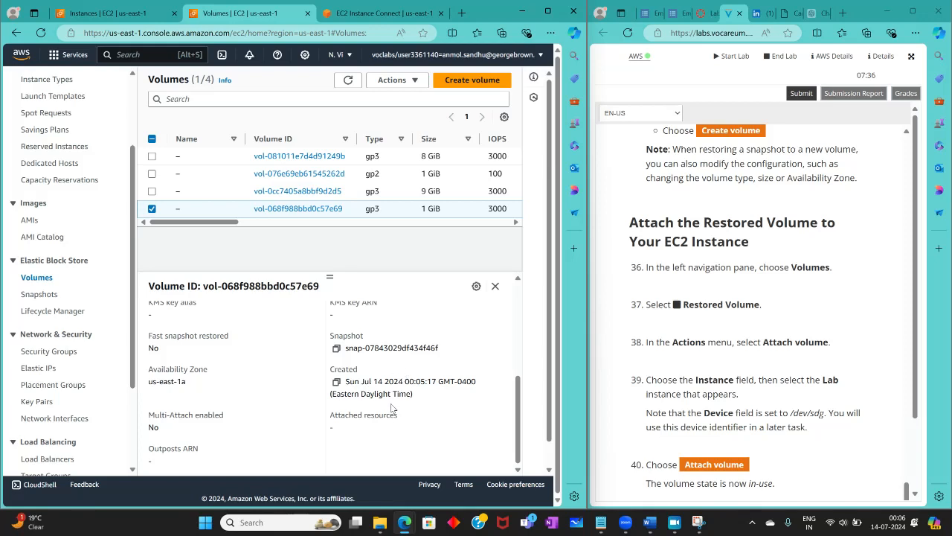
pyautogui.scroll(-1, 394, 408)
pyautogui.scroll(6, 193, 443)
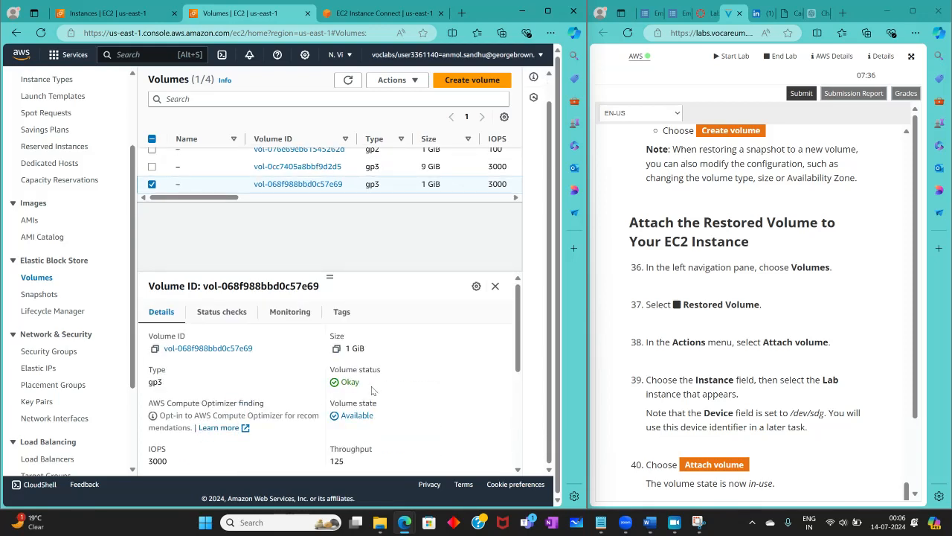
pyautogui.scroll(2, 350, 385)
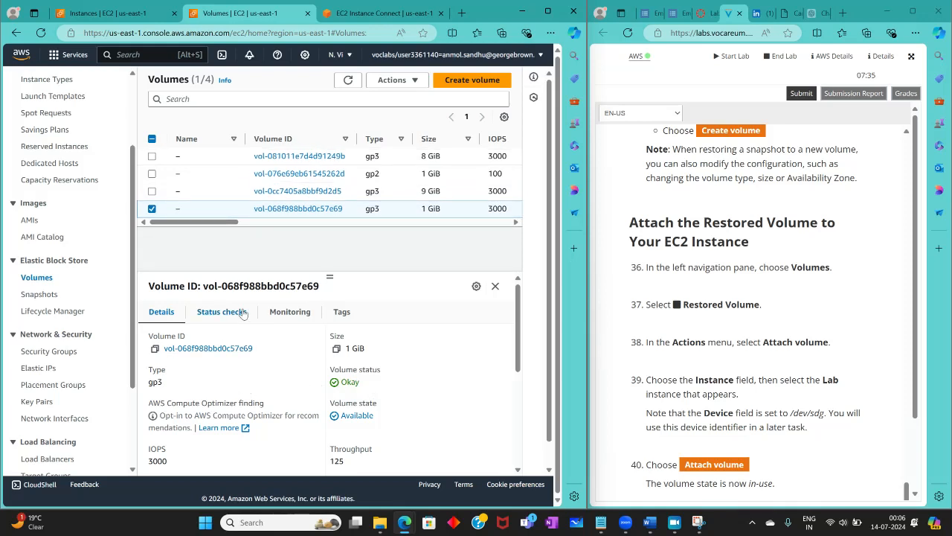
pyautogui.click(359, 315)
pyautogui.scroll(-2, 317, 388)
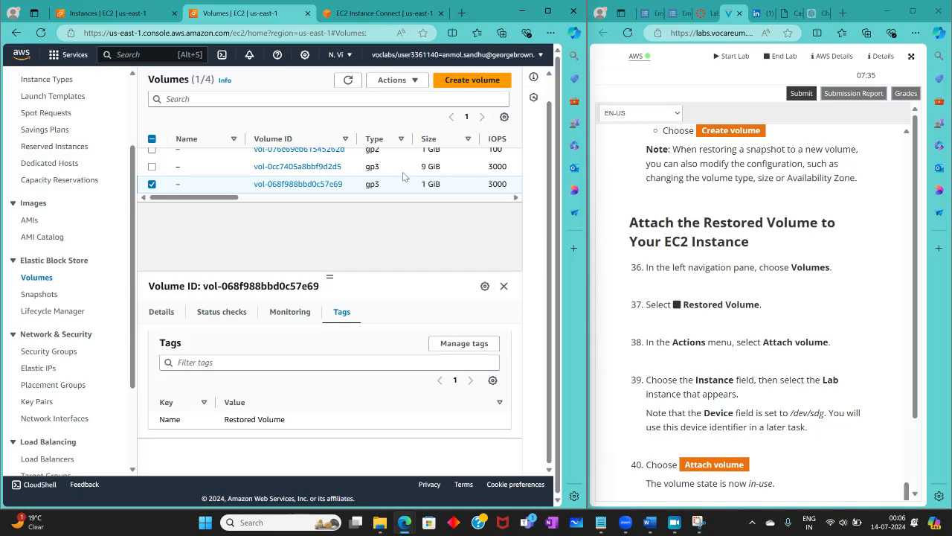
# Open the restored 1 GiB volume, start attaching it, and choose the Lab instance as the target
pyautogui.click(261, 185)
pyautogui.click(228, 112)
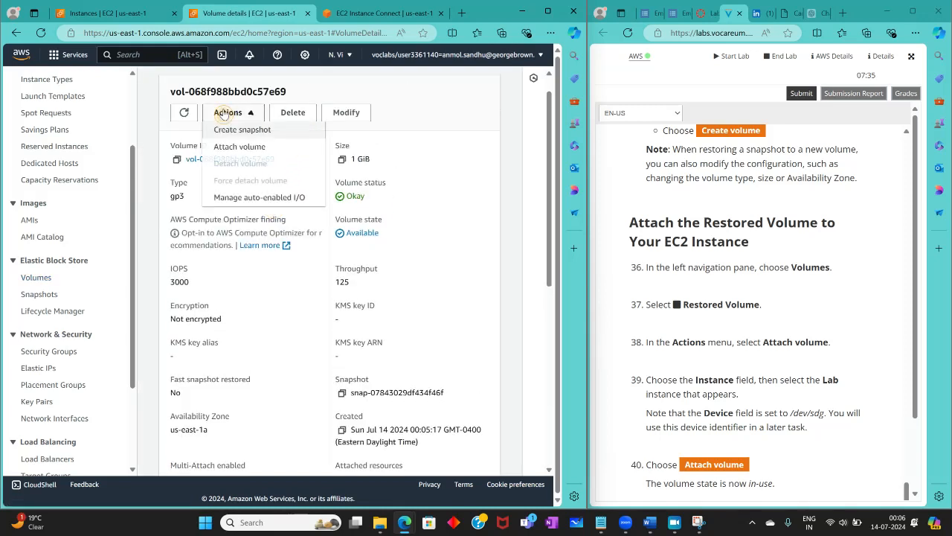
pyautogui.click(239, 148)
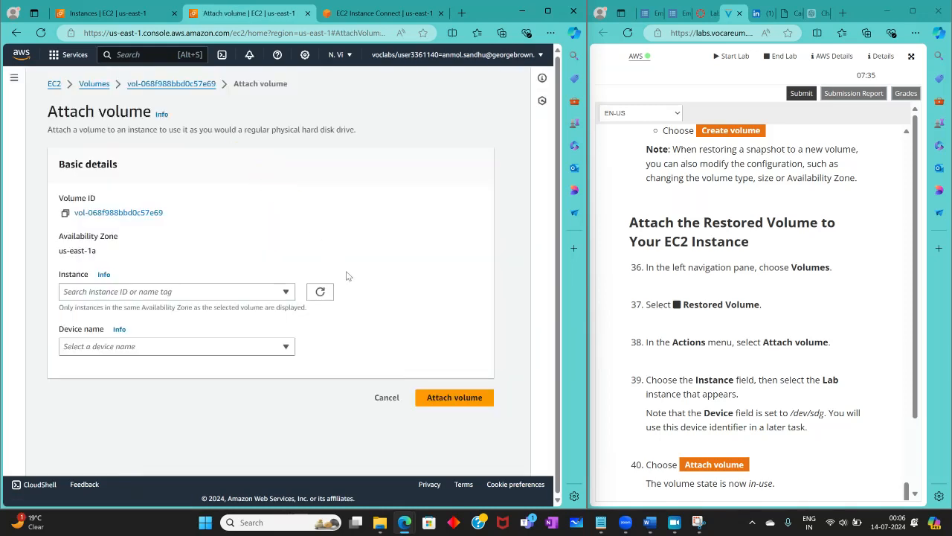
pyautogui.click(232, 292)
pyautogui.click(113, 355)
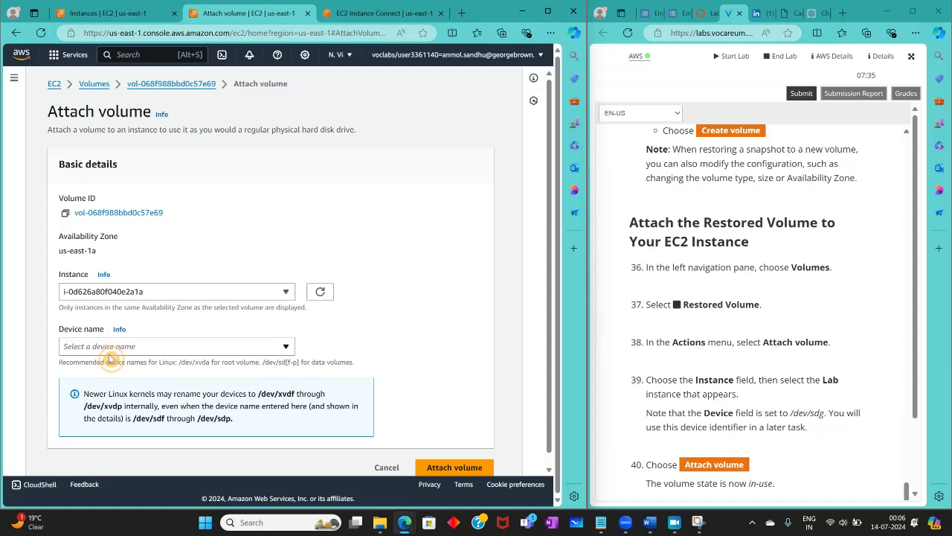
# Set the device name to /dev/sdg and attach the volume to the instance
pyautogui.click(150, 346)
pyautogui.click(149, 346)
pyautogui.click(150, 346)
pyautogui.click(149, 345)
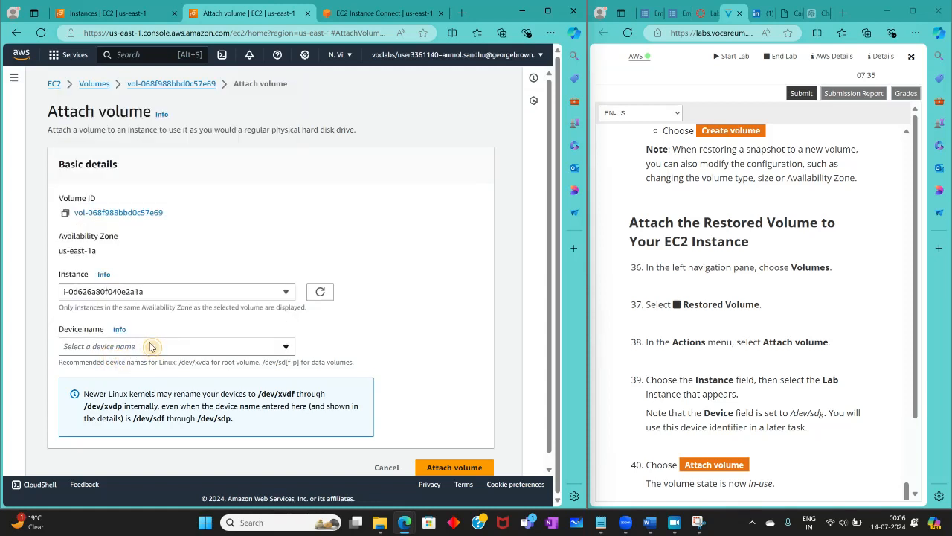
pyautogui.click(150, 345)
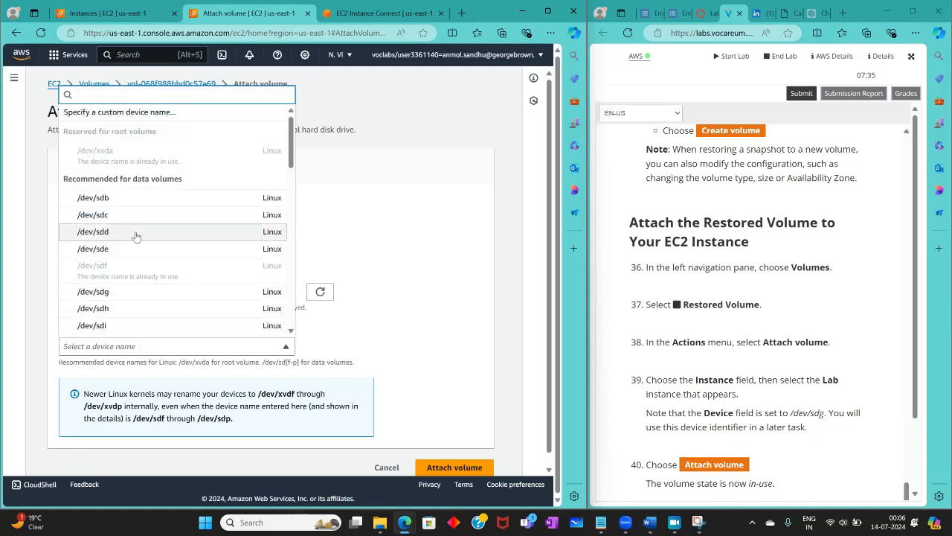
pyautogui.click(97, 292)
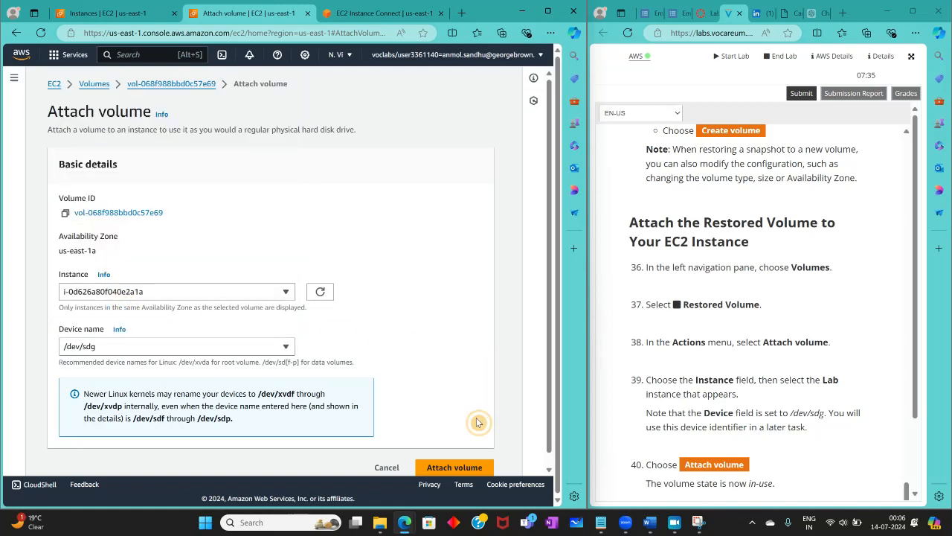
pyautogui.click(458, 466)
# In the Lab instance's terminal, create the mount directory by running sudo mkdir /mnt/data-store2 from the lab instructions
pyautogui.scroll(-2, 850, 355)
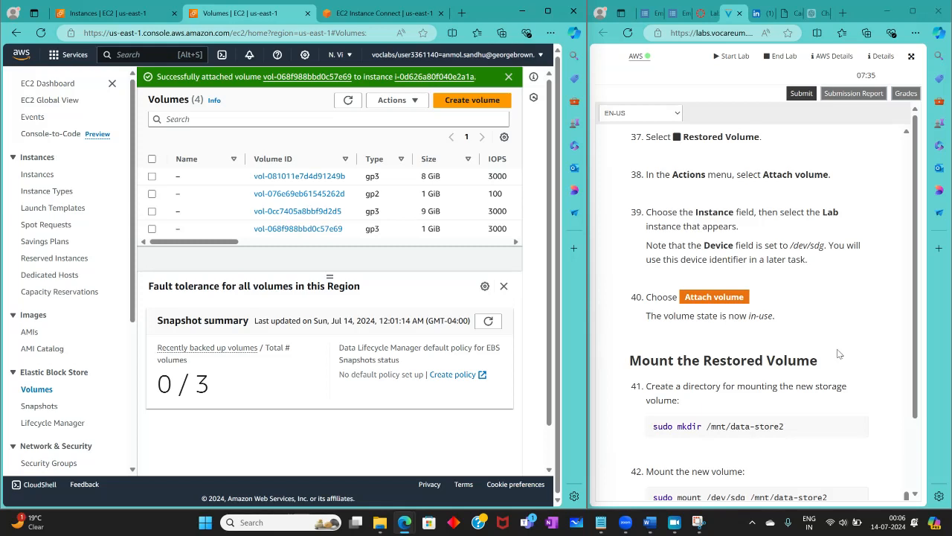
pyautogui.scroll(-2, 838, 353)
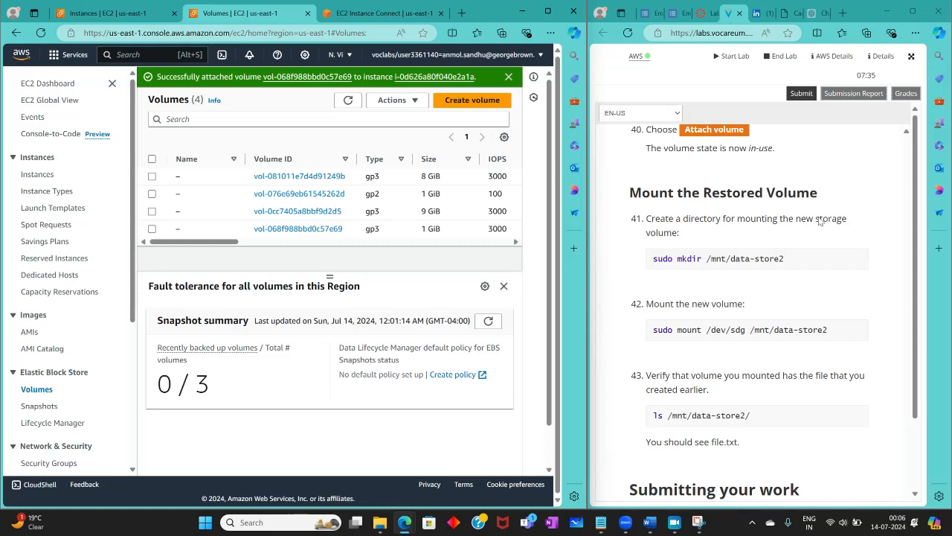
pyautogui.click(380, 13)
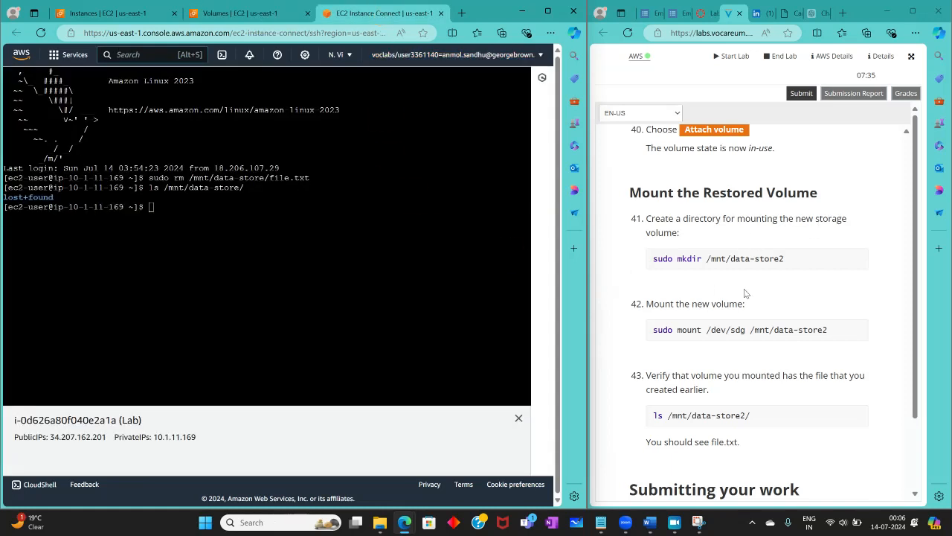
pyautogui.moveTo(804, 252); pyautogui.dragTo(653, 259)
pyautogui.rightClick(691, 257)
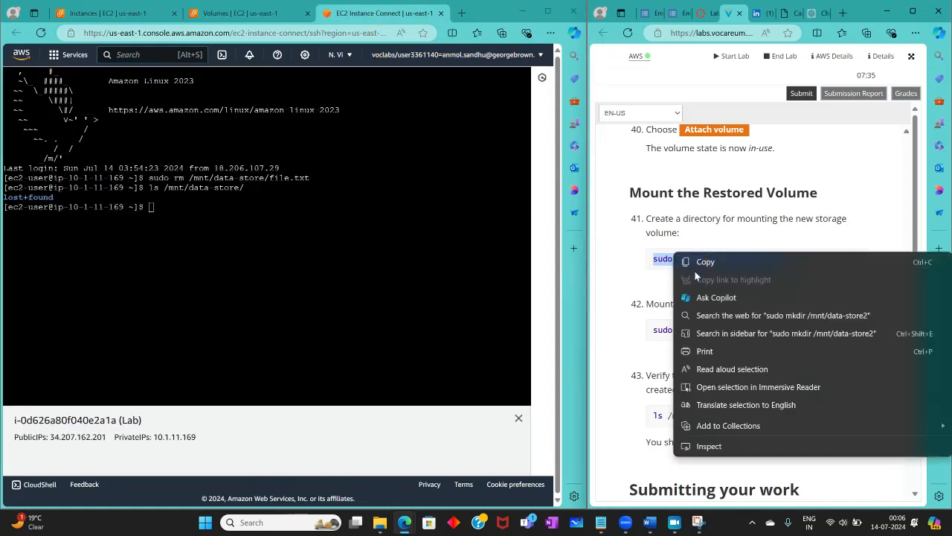
pyautogui.click(708, 202)
pyautogui.click(336, 213)
pyautogui.rightClick(294, 208)
pyautogui.click(316, 310)
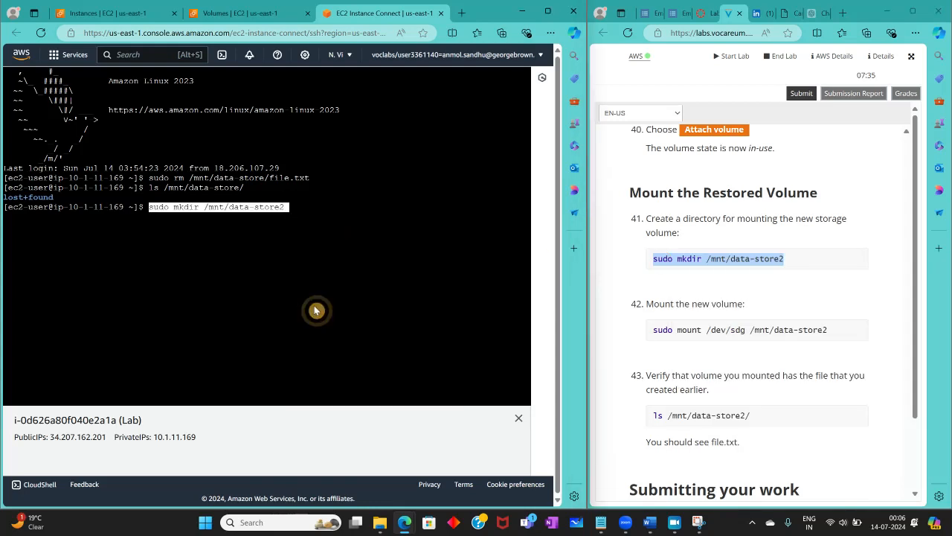
pyautogui.press('Return')
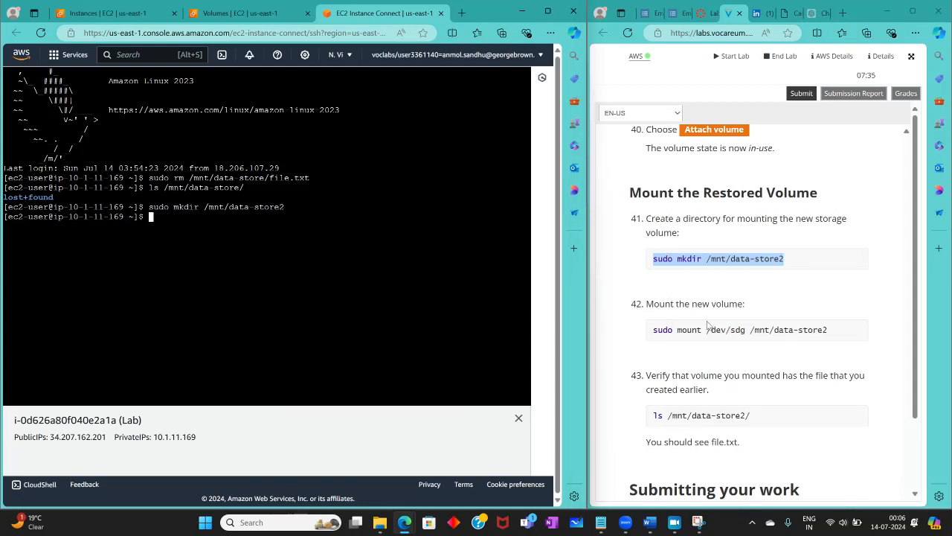
# Mount the restored volume in the terminal by running sudo mount /dev/sdg /mnt/data-store2
pyautogui.moveTo(825, 329); pyautogui.dragTo(653, 329)
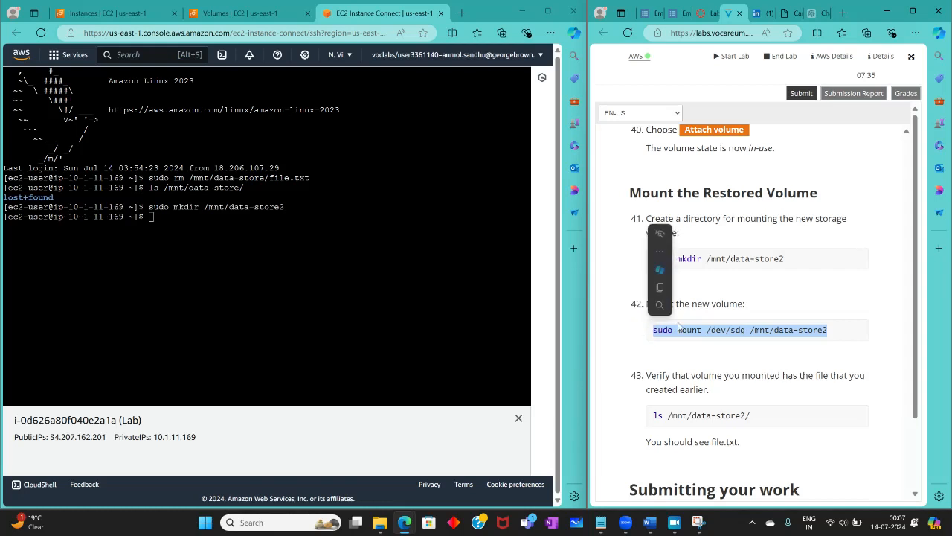
pyautogui.rightClick(655, 330)
pyautogui.click(679, 135)
pyautogui.rightClick(251, 283)
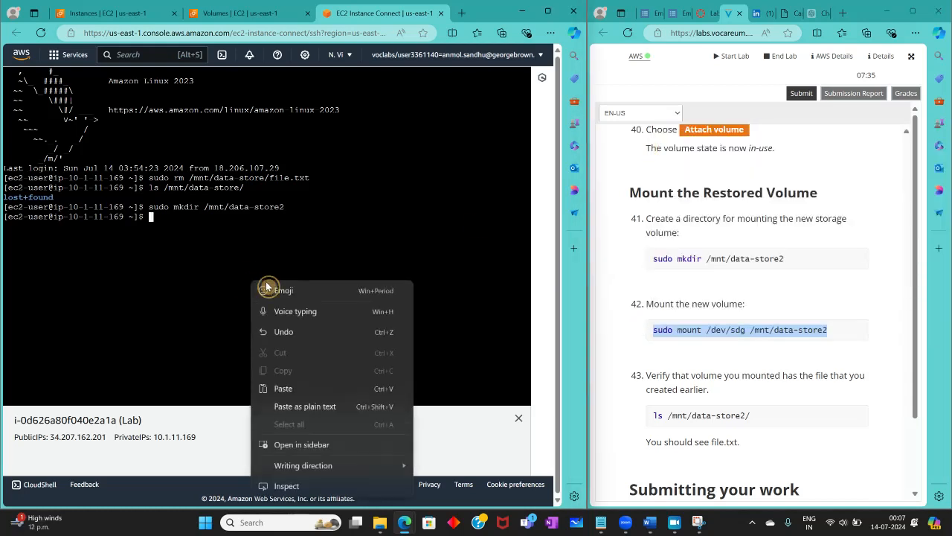
pyautogui.click(316, 381)
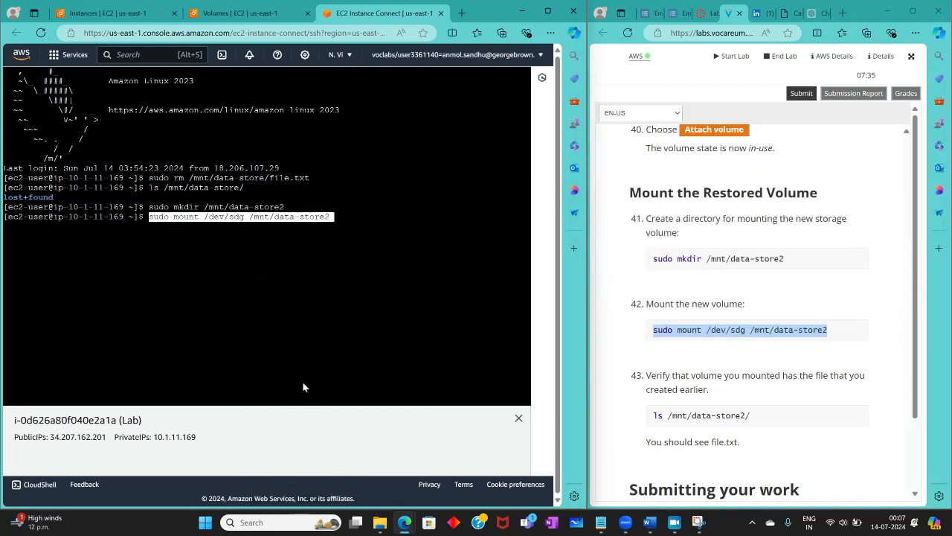
pyautogui.press('Return')
# List the mounted volume's contents by running ls /mnt/data-store2/ to check for file.txt
pyautogui.scroll(-3, 713, 300)
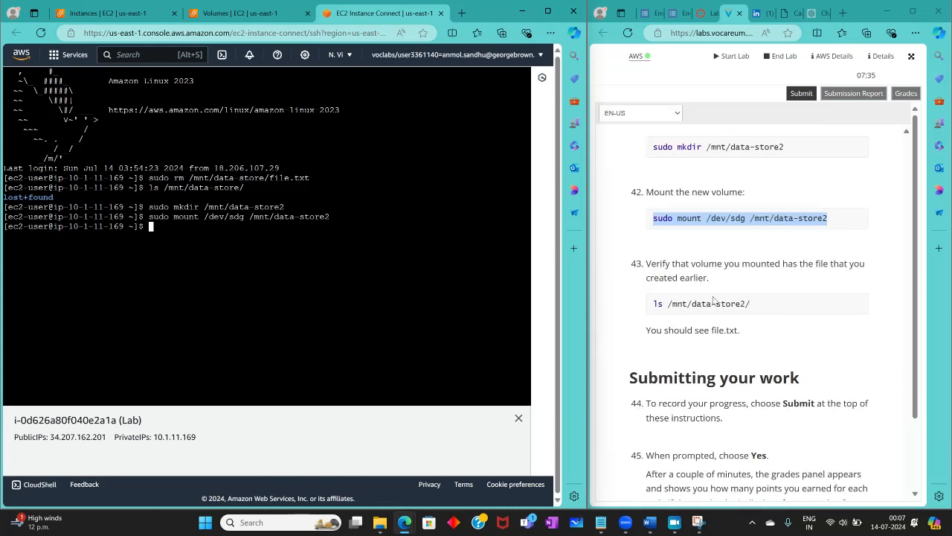
pyautogui.moveTo(751, 303); pyautogui.dragTo(652, 304)
pyautogui.rightClick(703, 298)
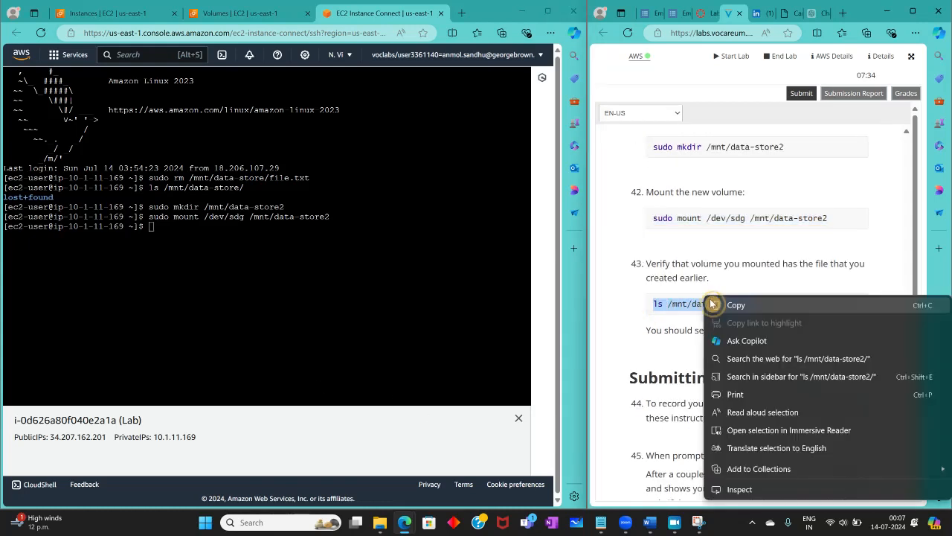
pyautogui.click(733, 302)
pyautogui.rightClick(202, 222)
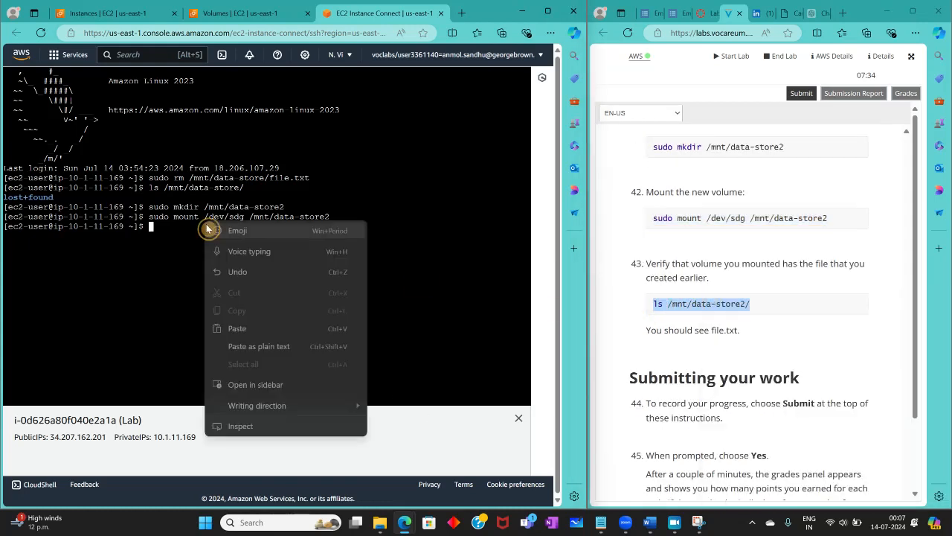
pyautogui.click(238, 327)
pyautogui.press('Return')
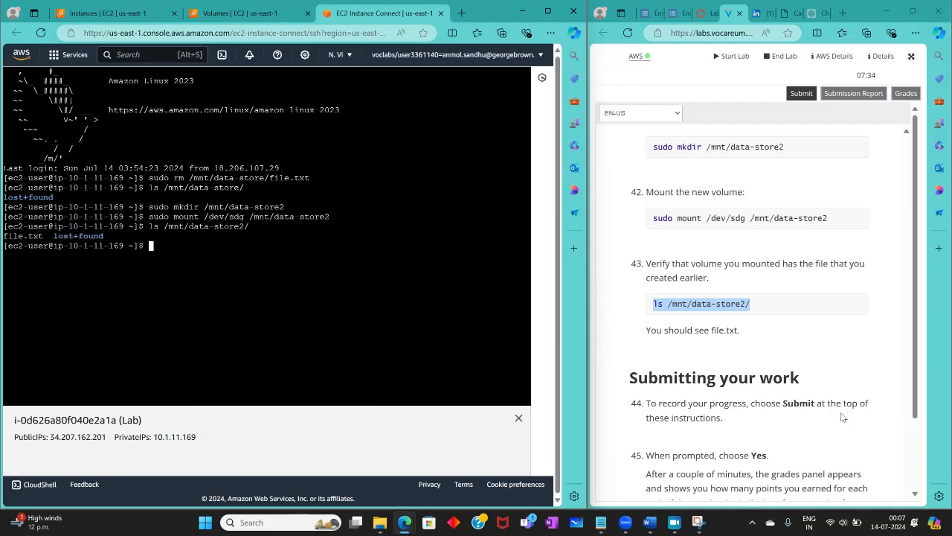
# Read the remaining instructions on submitting work, submit the lab for grading, and confirm the submission
pyautogui.scroll(-1, 676, 390)
pyautogui.scroll(-4, 677, 387)
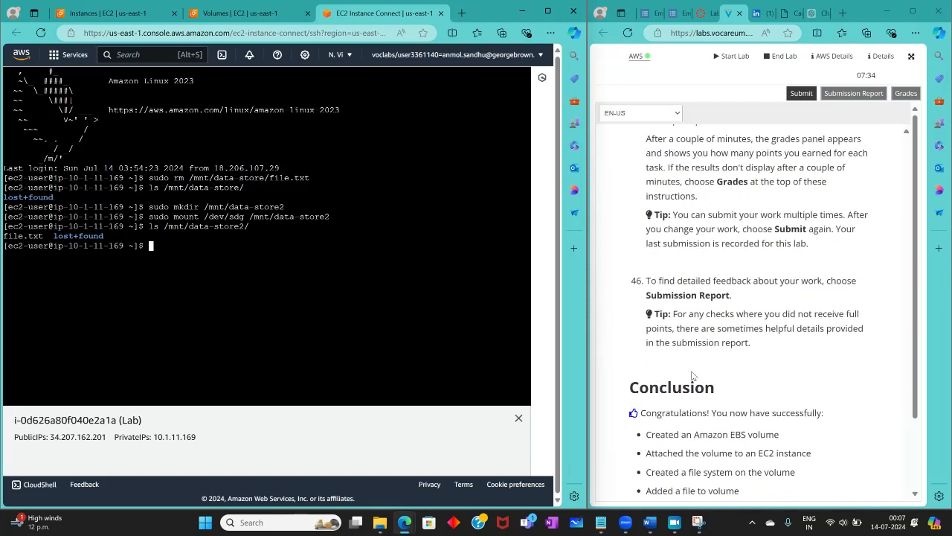
pyautogui.scroll(7, 684, 379)
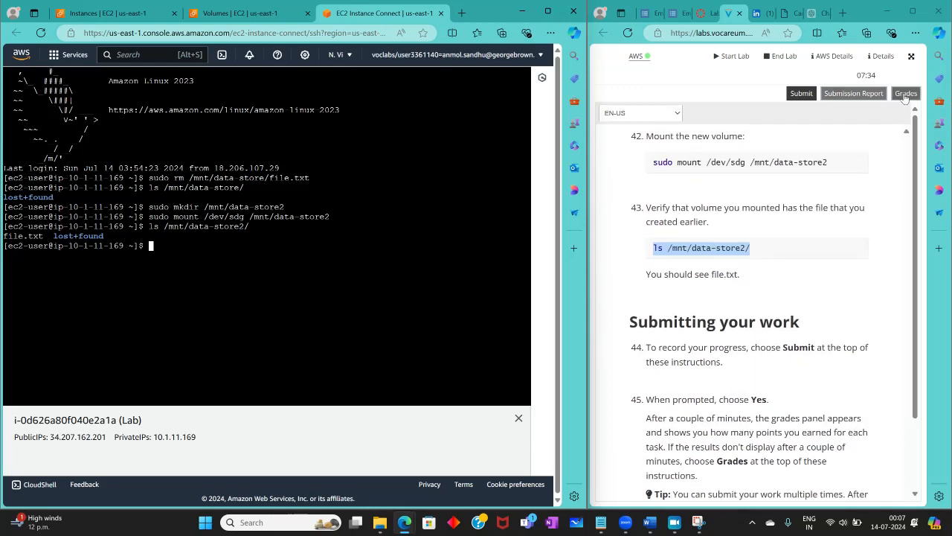
pyautogui.click(802, 95)
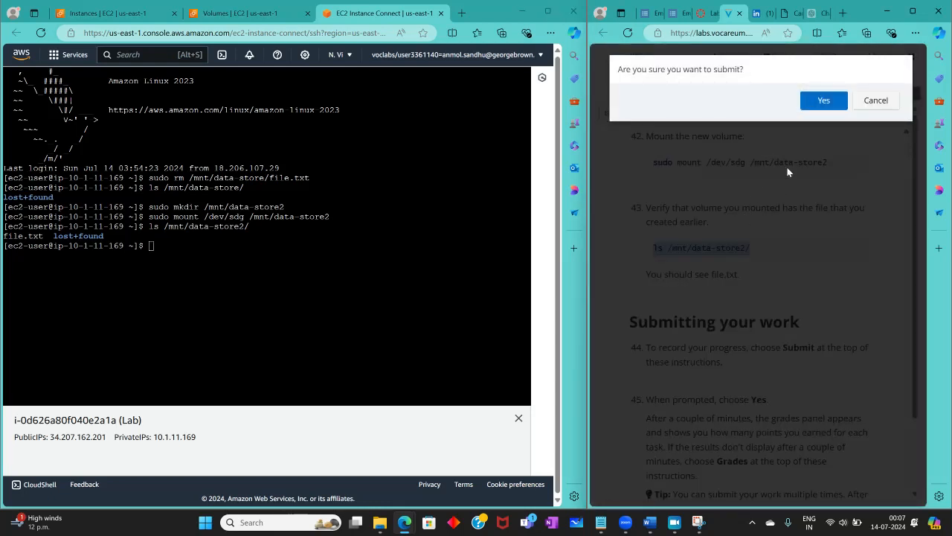
pyautogui.click(808, 104)
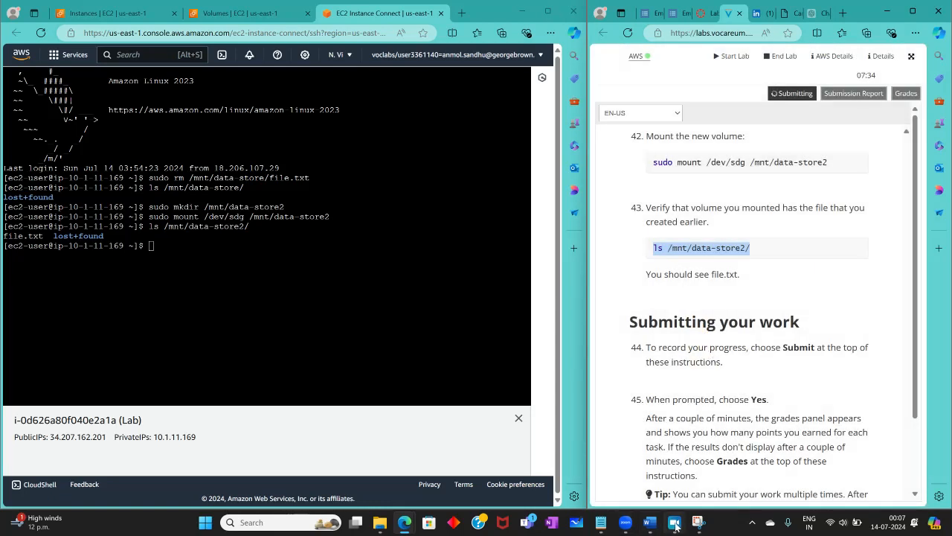
# Capture the whole screen with Snipping Tool, save it as PNG file 6 in the 11-07-2024 folder, and return to the lab page
pyautogui.moveTo(696, 525)
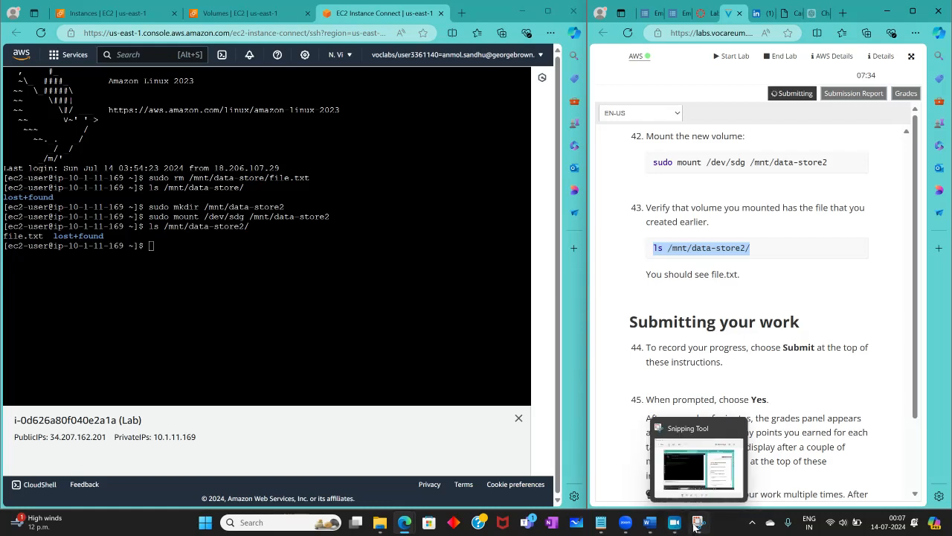
pyautogui.click(694, 526)
pyautogui.click(356, 149)
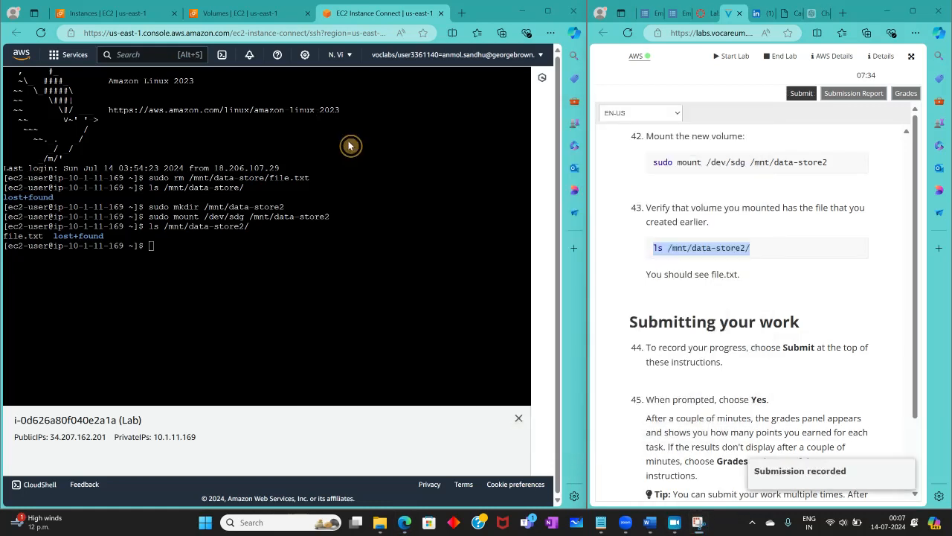
pyautogui.click(576, 191)
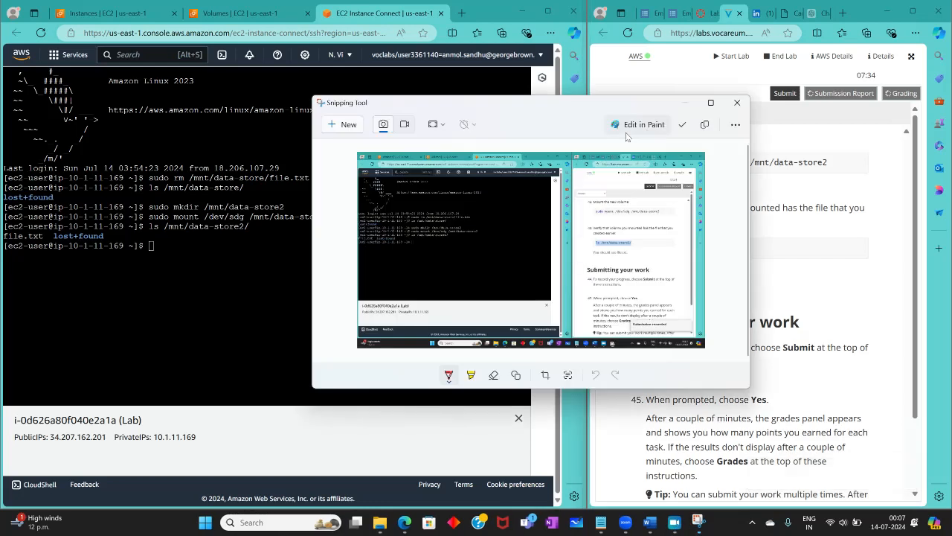
pyautogui.click(681, 125)
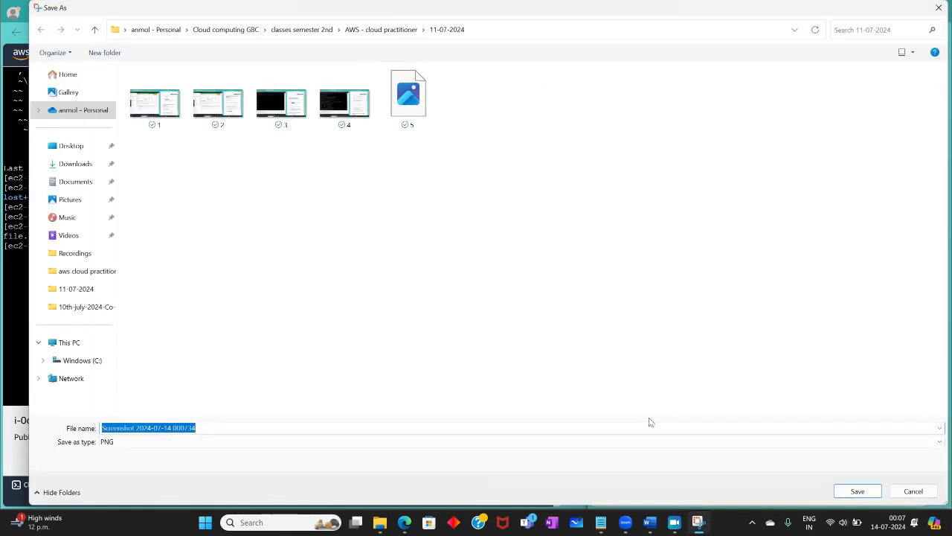
pyautogui.write('6')
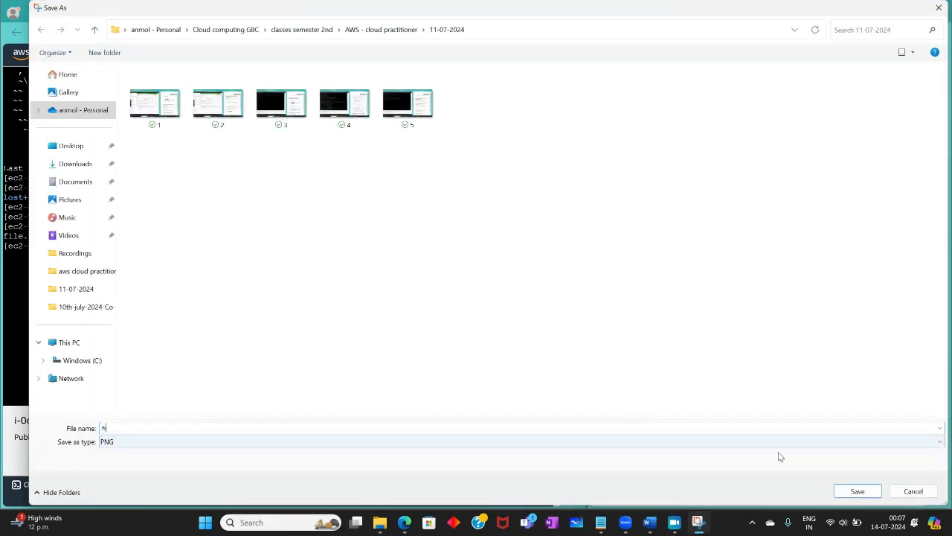
pyautogui.click(852, 491)
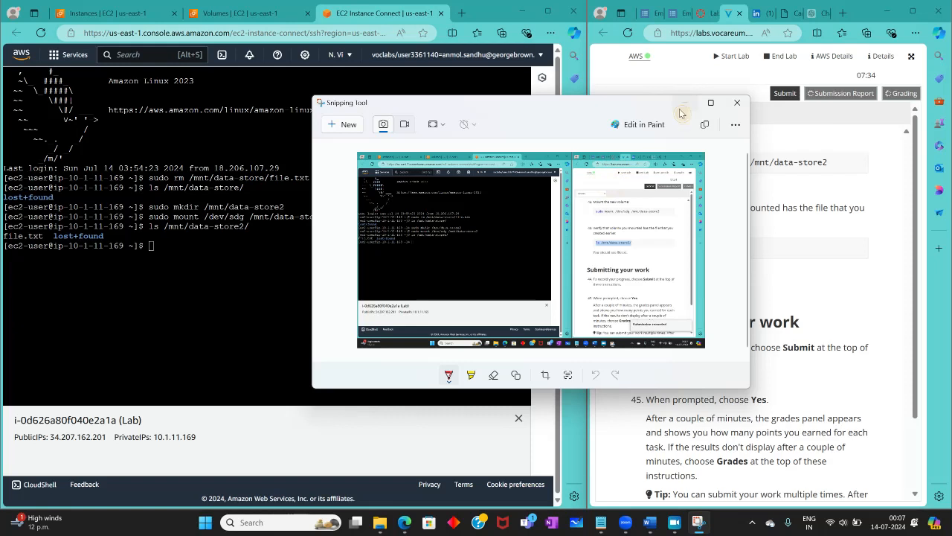
pyautogui.click(685, 103)
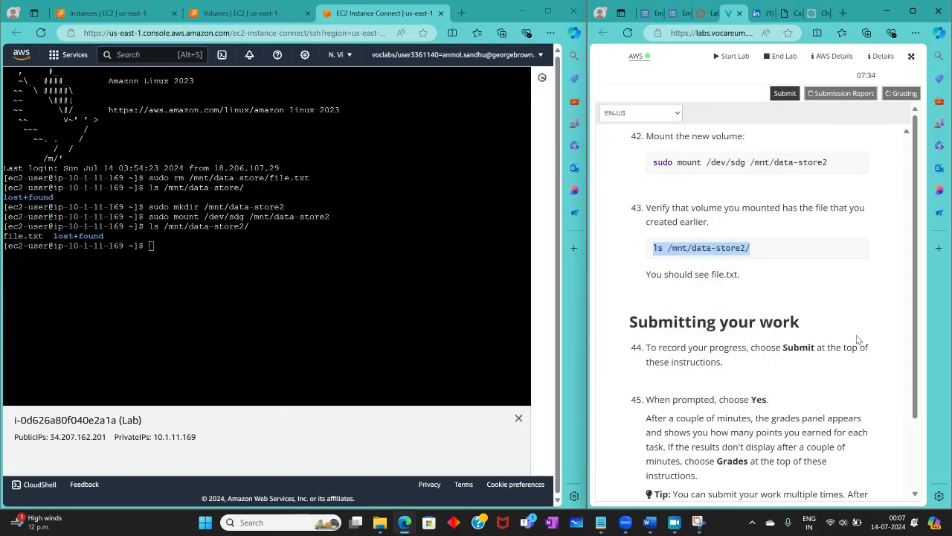
pyautogui.click(852, 278)
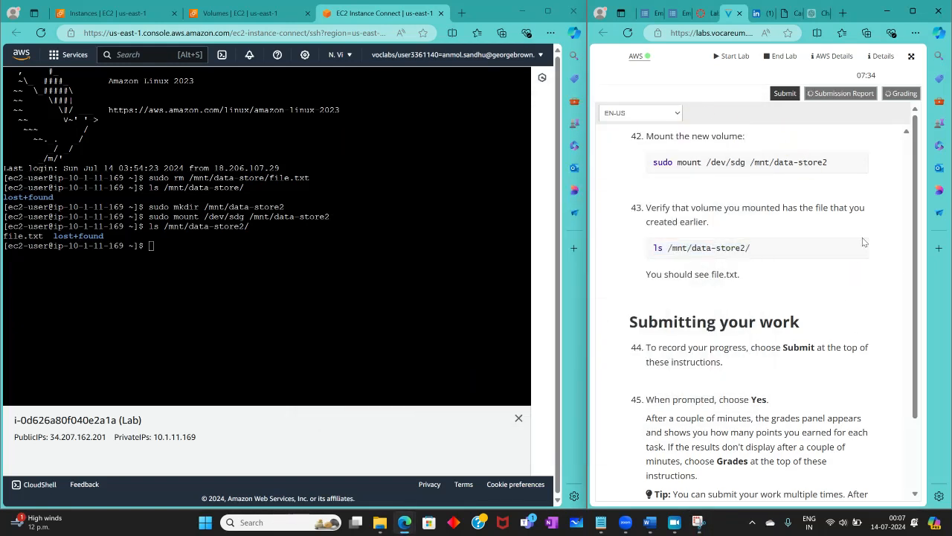
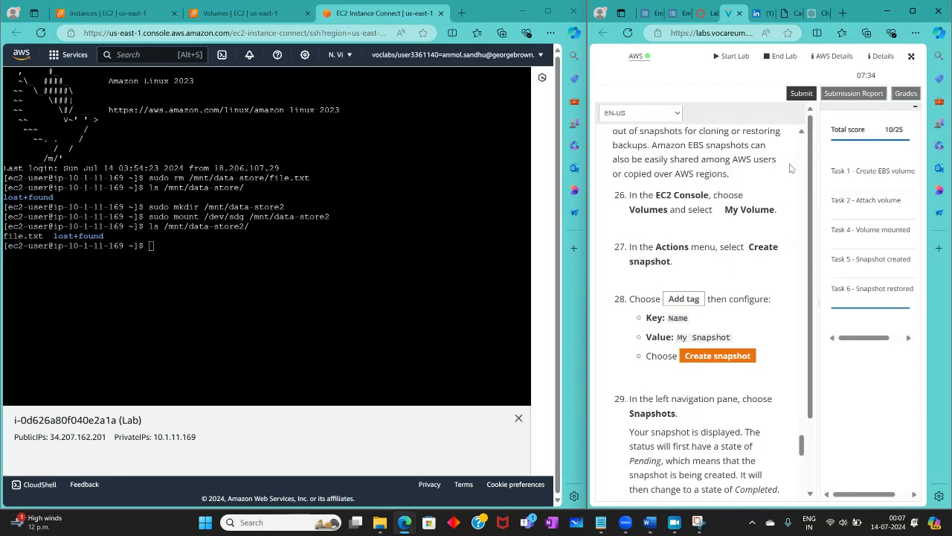
# Widen the grades panel to show the score of each task, resubmit the lab for grading, and confirm the submission
pyautogui.moveTo(817, 156); pyautogui.dragTo(610, 162)
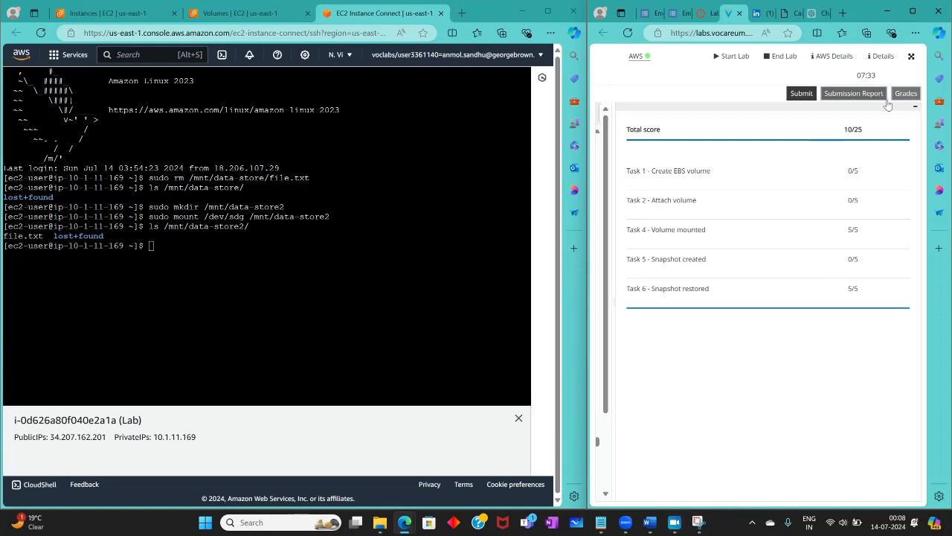
pyautogui.click(807, 98)
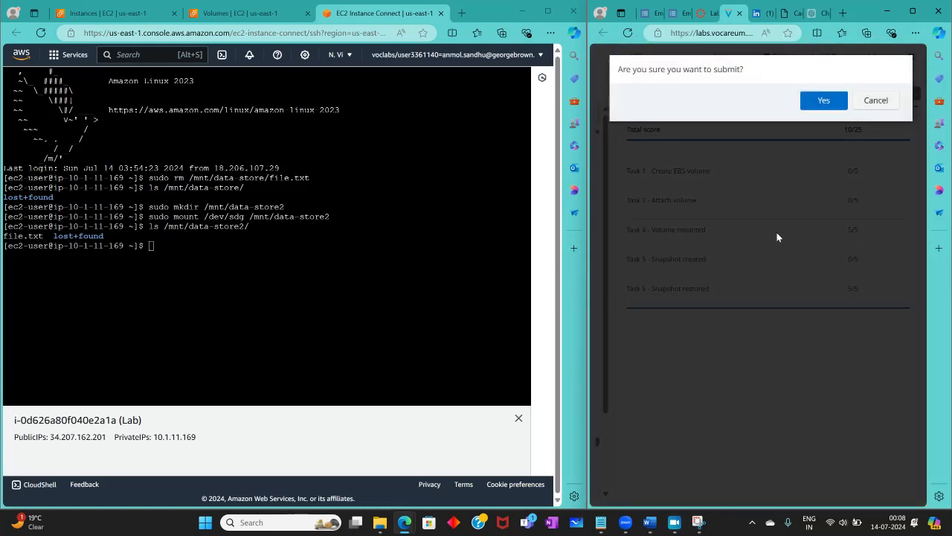
pyautogui.click(822, 100)
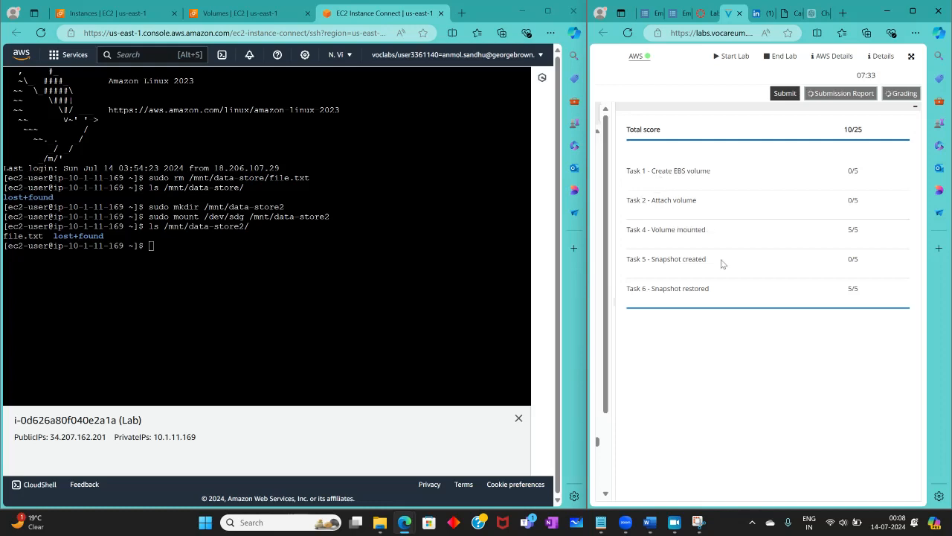
pyautogui.click(698, 523)
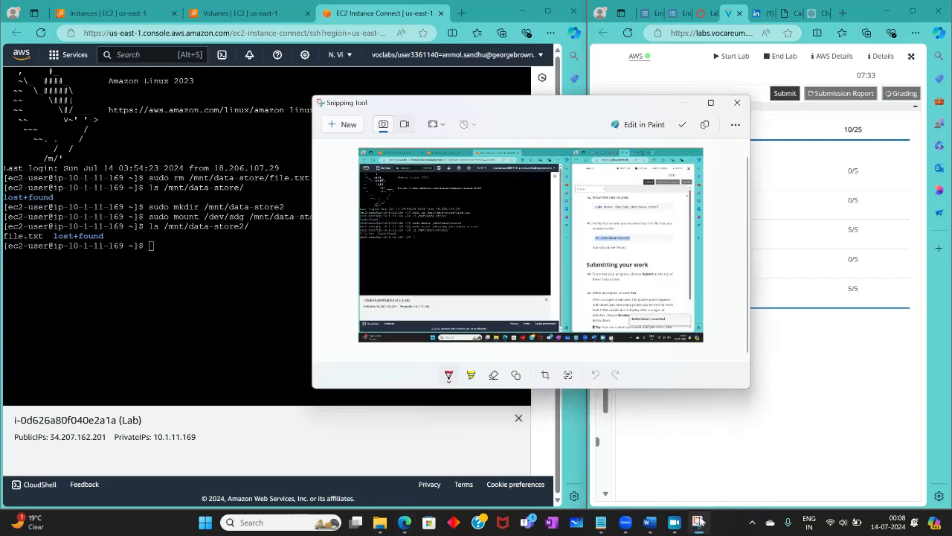
pyautogui.click(695, 524)
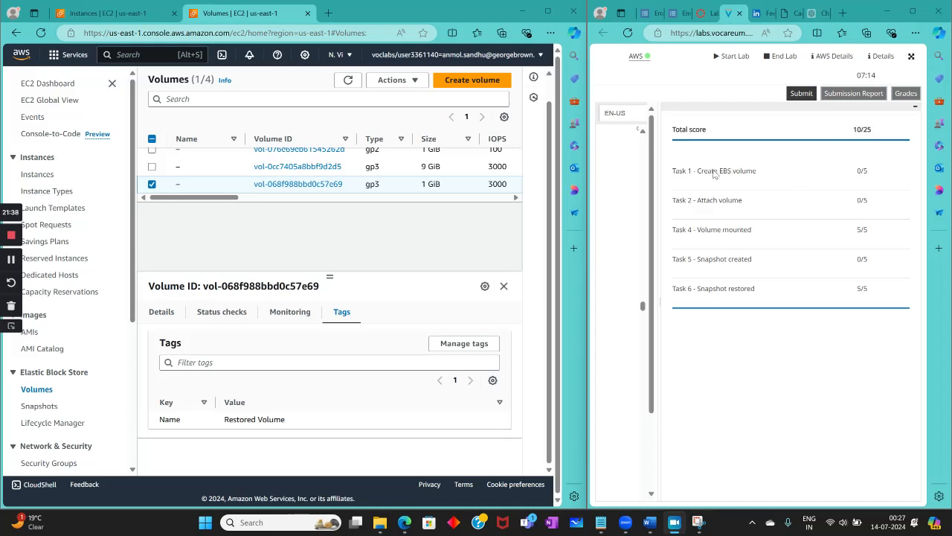
# Open the submission report and examine the grading messages for the volume creation, attachment and mounting tasks
pyautogui.click(856, 95)
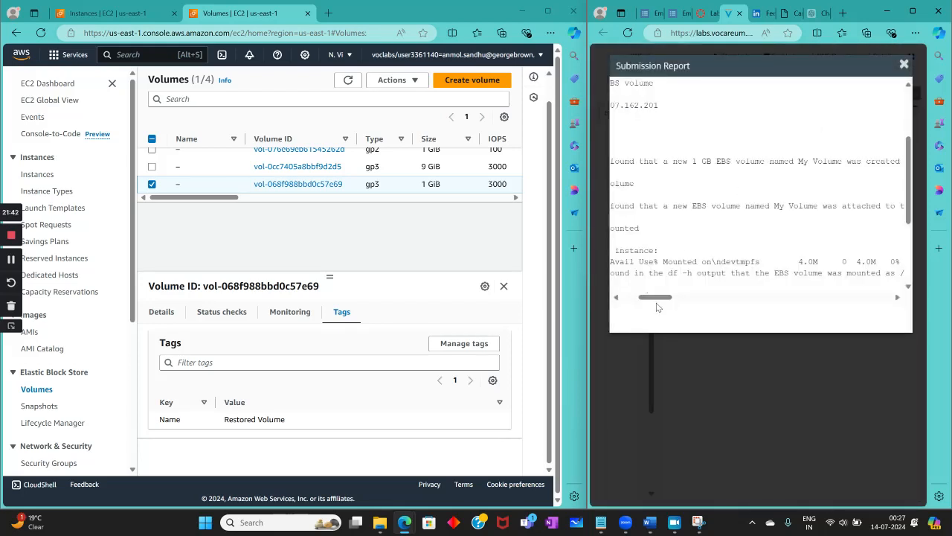
pyautogui.moveTo(655, 298); pyautogui.dragTo(638, 299)
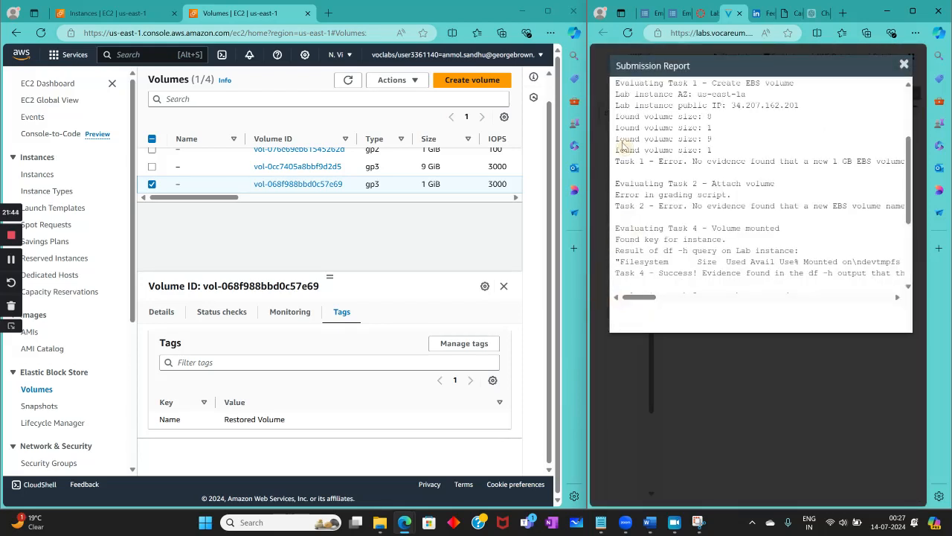
pyautogui.moveTo(625, 149); pyautogui.dragTo(819, 159)
pyautogui.click(729, 174)
pyautogui.click(722, 156)
pyautogui.moveTo(637, 297); pyautogui.dragTo(668, 303)
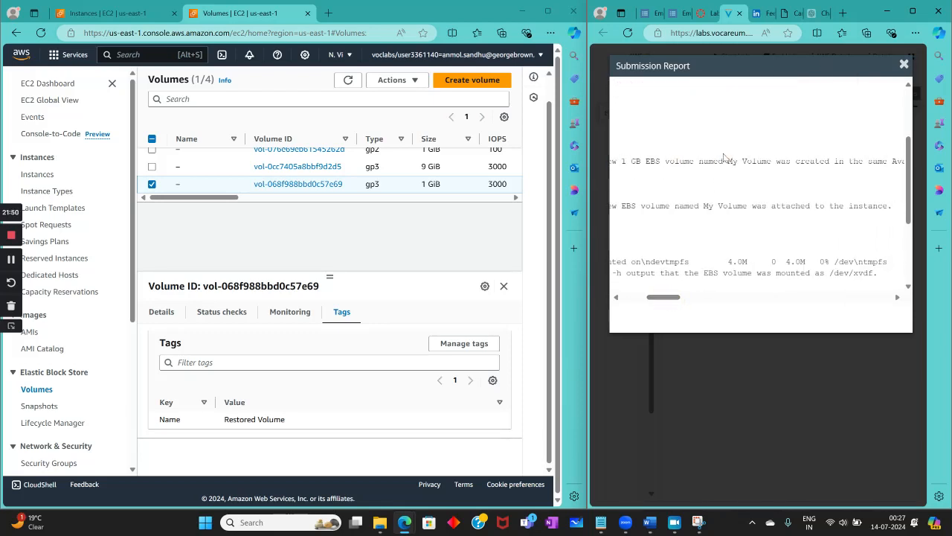
pyautogui.moveTo(727, 158); pyautogui.dragTo(683, 176)
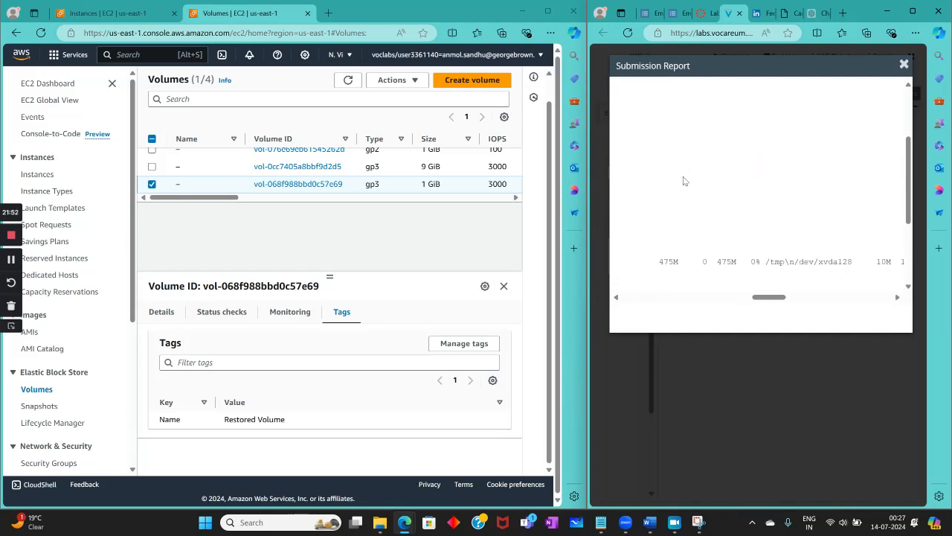
pyautogui.moveTo(776, 301); pyautogui.dragTo(534, 280)
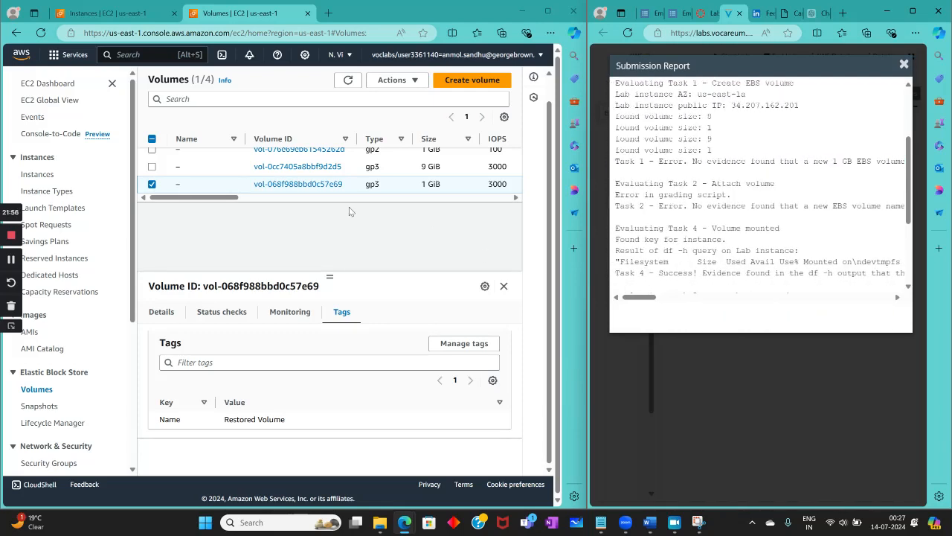
# Name the 1 GiB gp2 volume in the Volumes list My Volume
pyautogui.scroll(2, 174, 244)
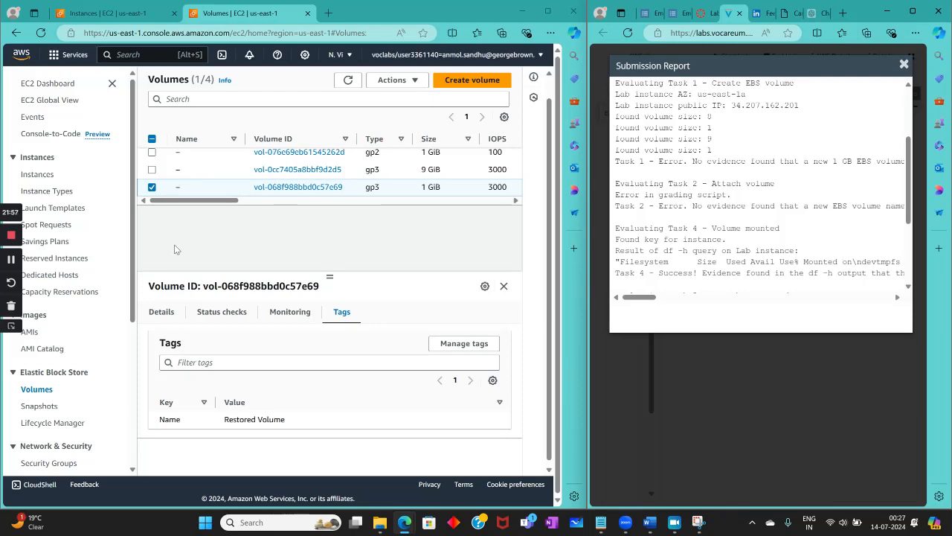
pyautogui.click(152, 174)
pyautogui.click(189, 175)
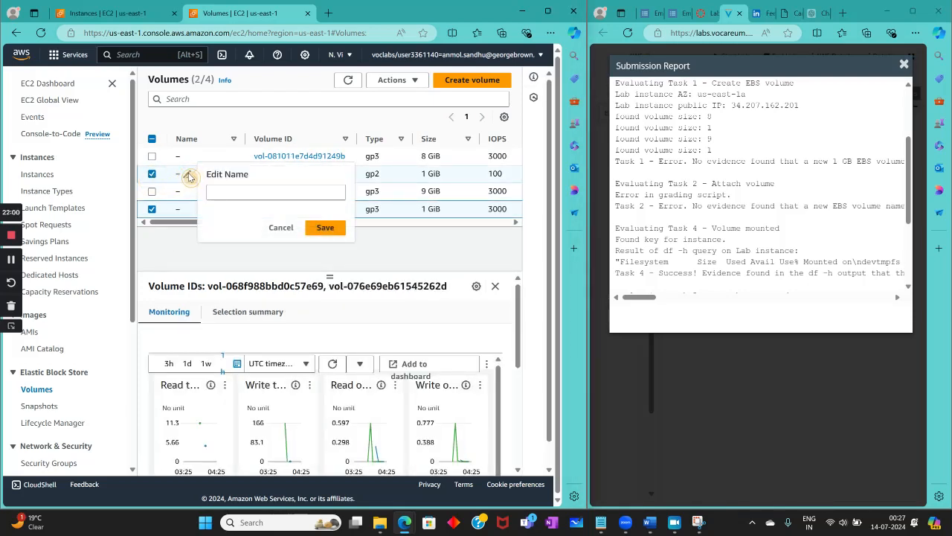
pyautogui.click(216, 192)
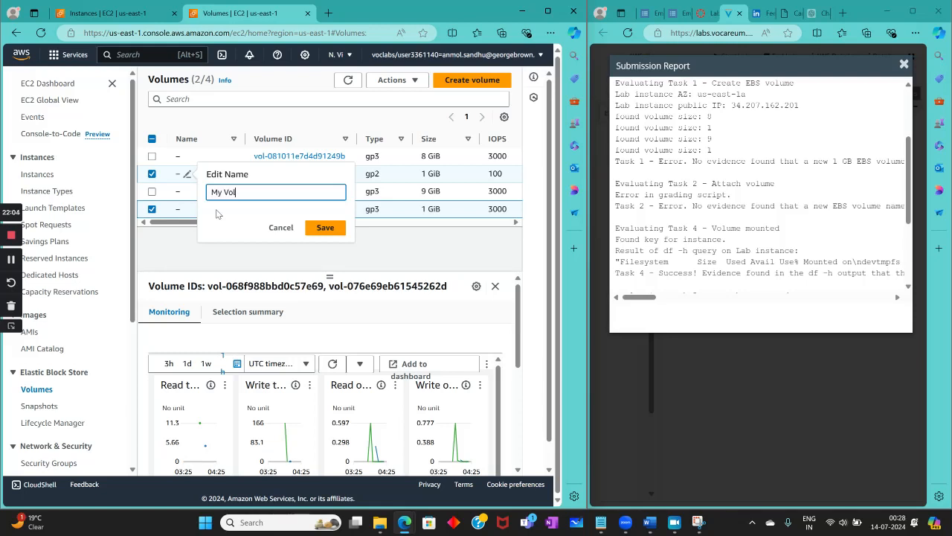
pyautogui.write('My Volumr')
pyautogui.press('BackSpace')
pyautogui.write('ee')
pyautogui.press('Return')
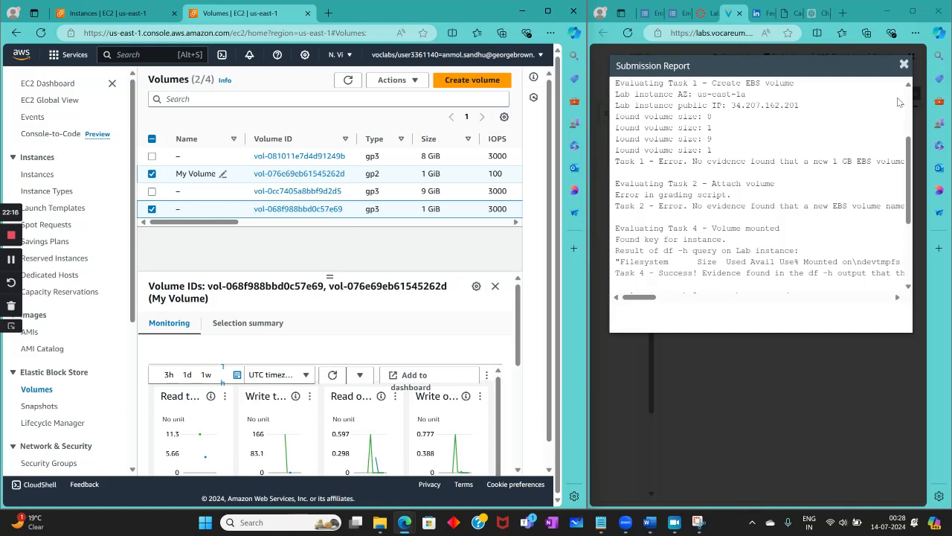
# Close the submission report, widen the lab instructions, and read them for the required snapshot and restored volume name tags
pyautogui.click(904, 64)
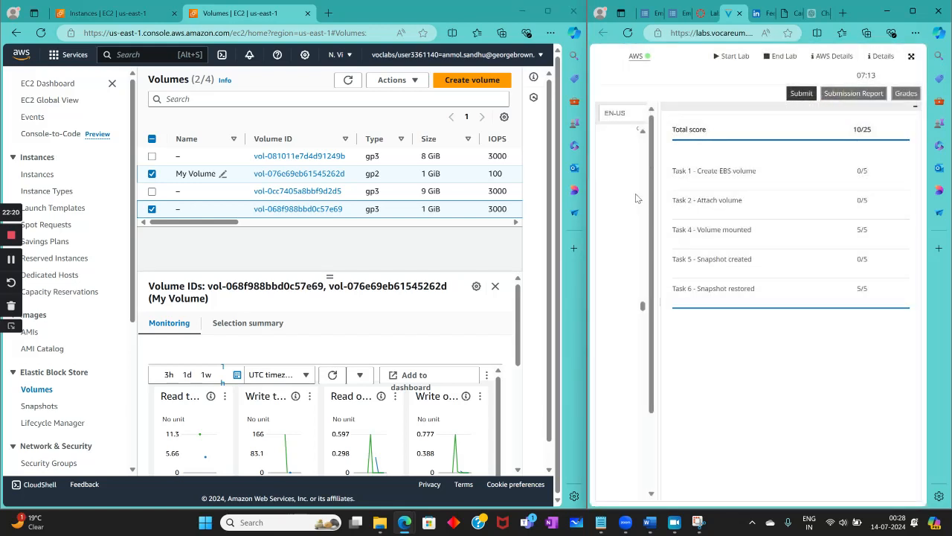
pyautogui.moveTo(658, 202); pyautogui.dragTo(886, 202)
pyautogui.scroll(-20, 652, 349)
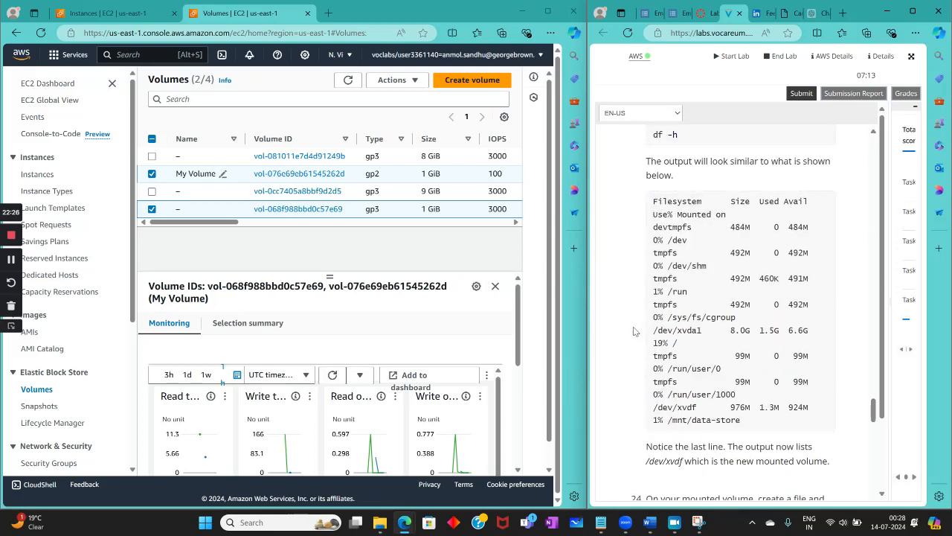
pyautogui.scroll(-6, 651, 325)
pyautogui.scroll(-4, 664, 328)
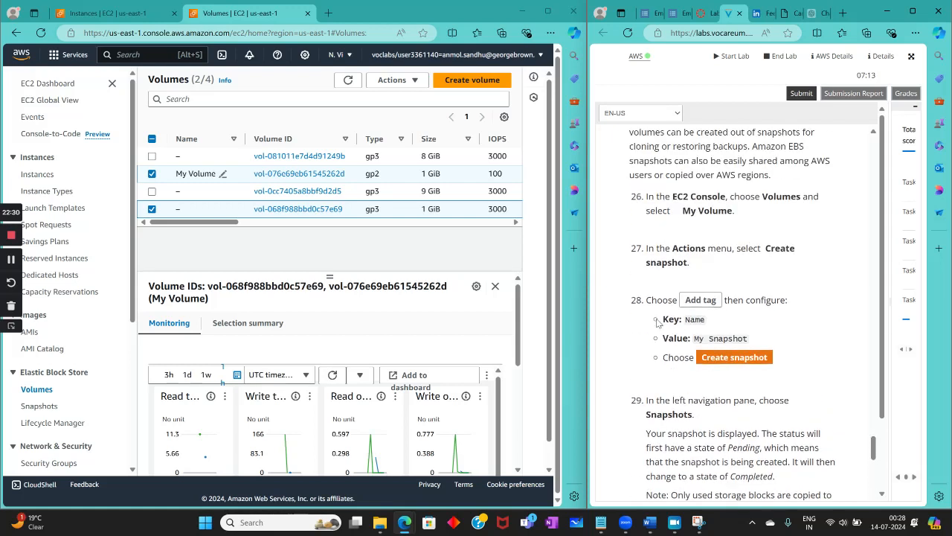
pyautogui.scroll(2, 657, 322)
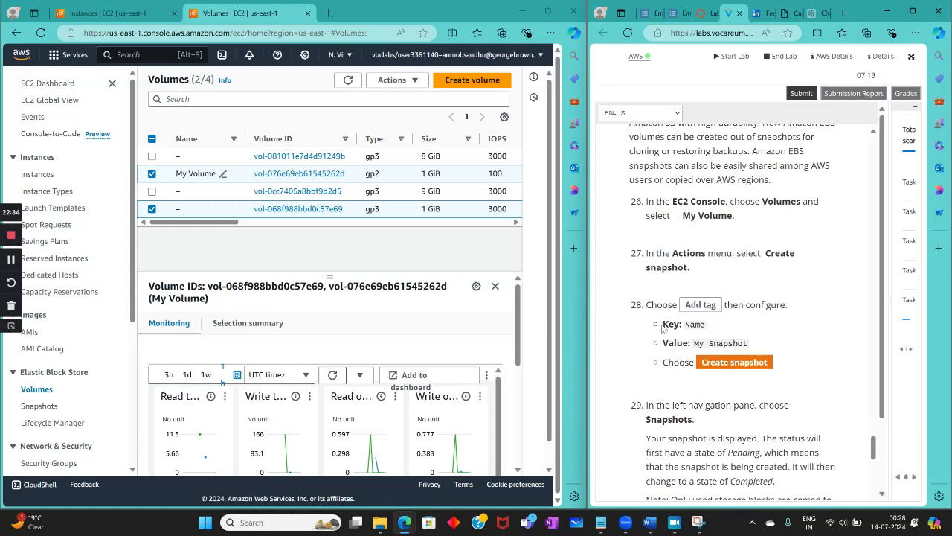
pyautogui.scroll(-2, 662, 329)
pyautogui.scroll(1, 662, 328)
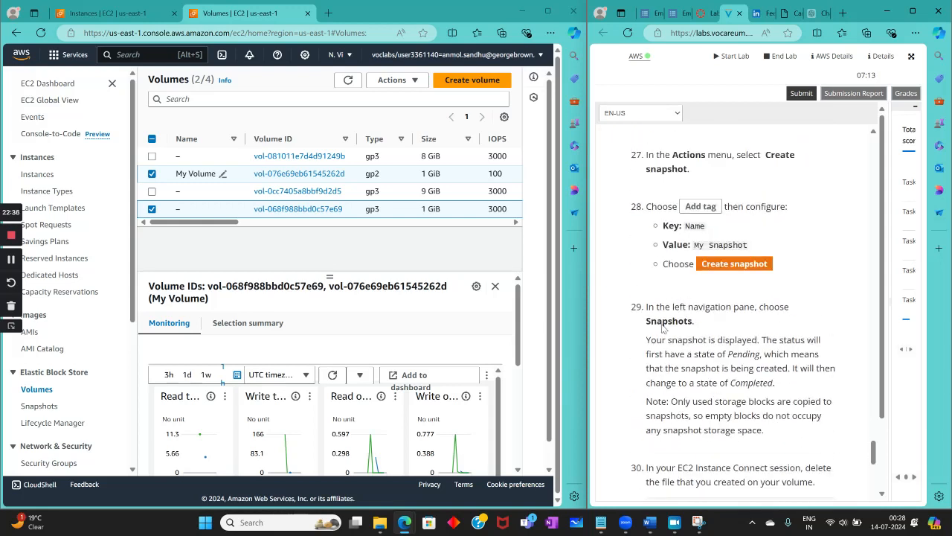
pyautogui.scroll(-6, 661, 324)
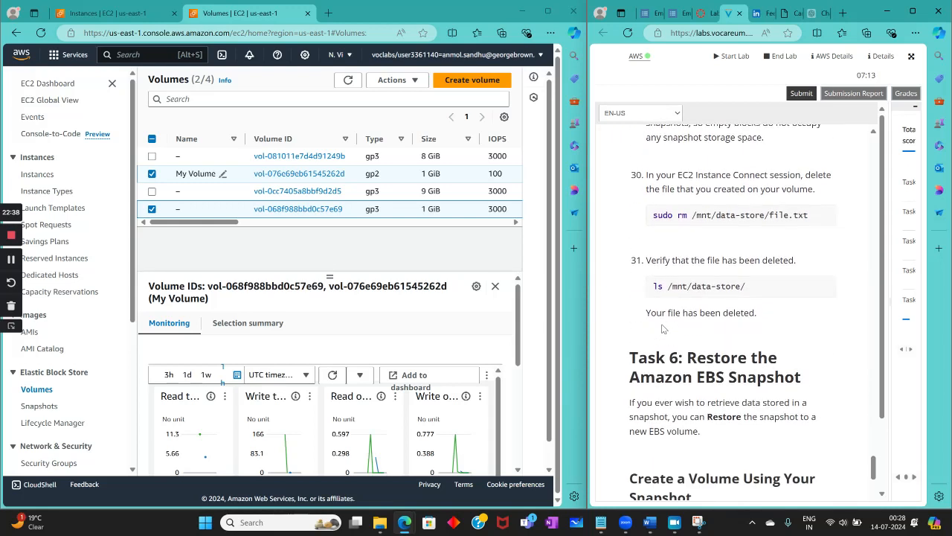
pyautogui.scroll(-2, 662, 324)
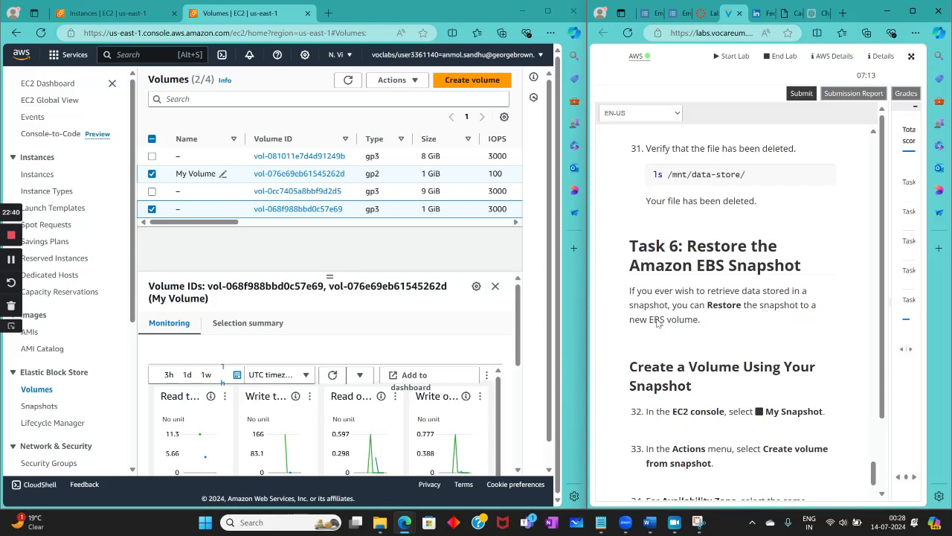
pyautogui.scroll(-5, 657, 323)
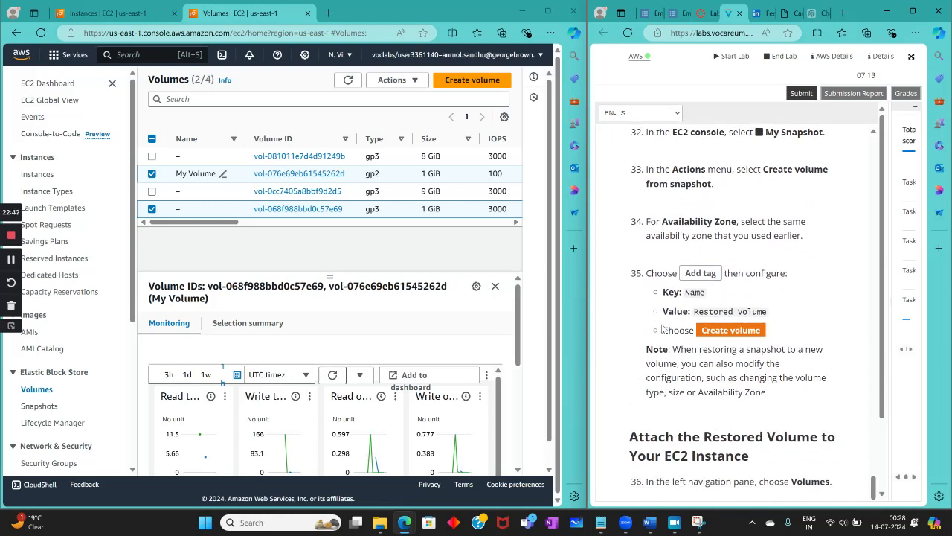
pyautogui.scroll(-1, 657, 322)
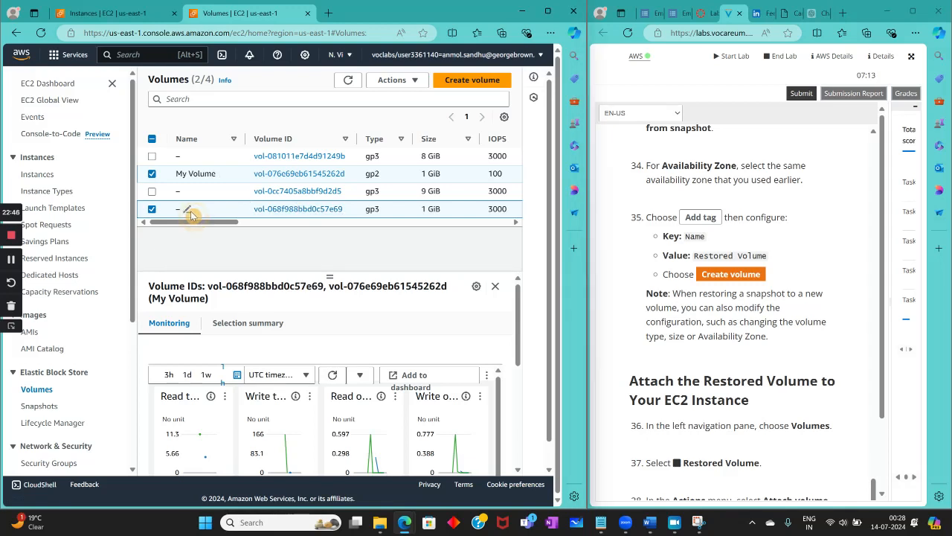
# Name the 1 GiB gp3 volume in the Volumes list Restored Volume
pyautogui.click(187, 210)
pyautogui.write('Re')
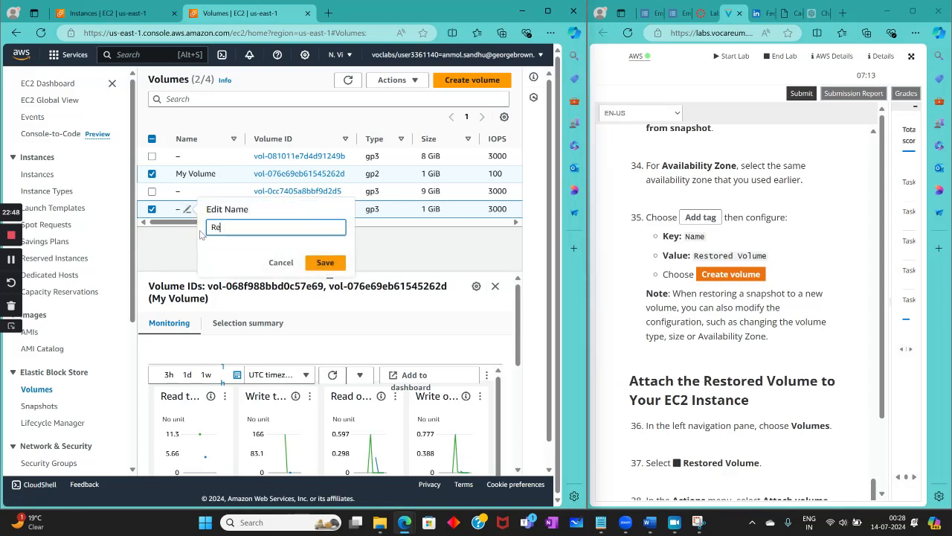
pyautogui.write('sti')
pyautogui.write('red Vo')
pyautogui.write('lume')
pyautogui.press('Return')
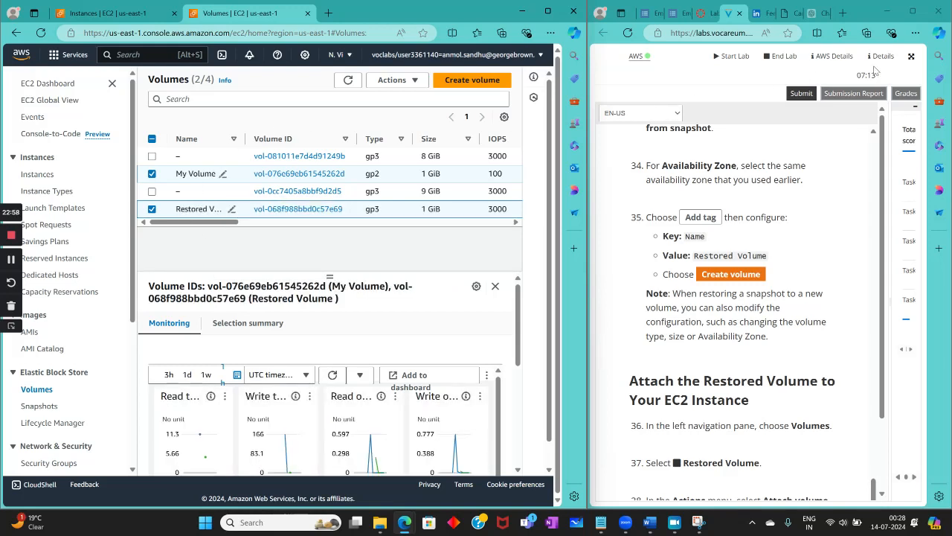
# Submit the lab again with the named volumes, confirm the submission, and enlarge the grades panel to check the task scores
pyautogui.click(799, 94)
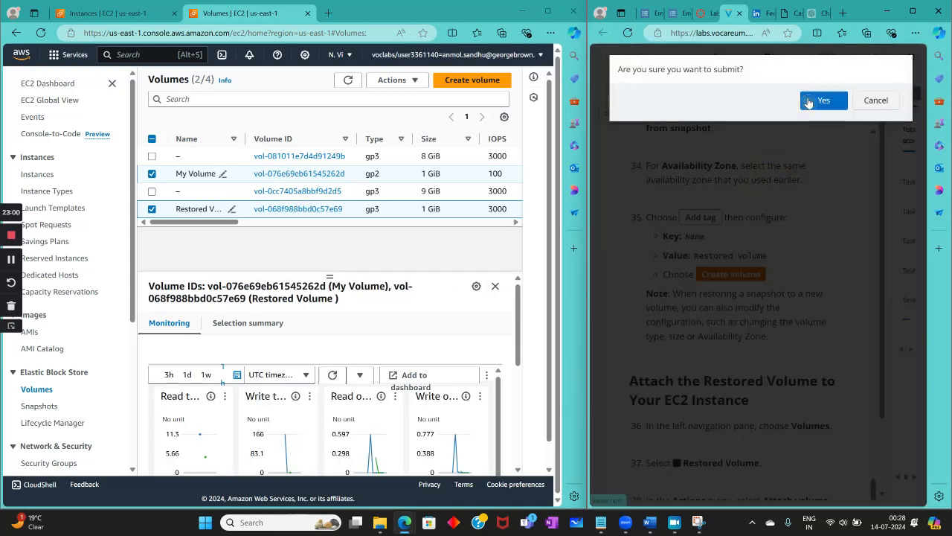
pyautogui.click(819, 99)
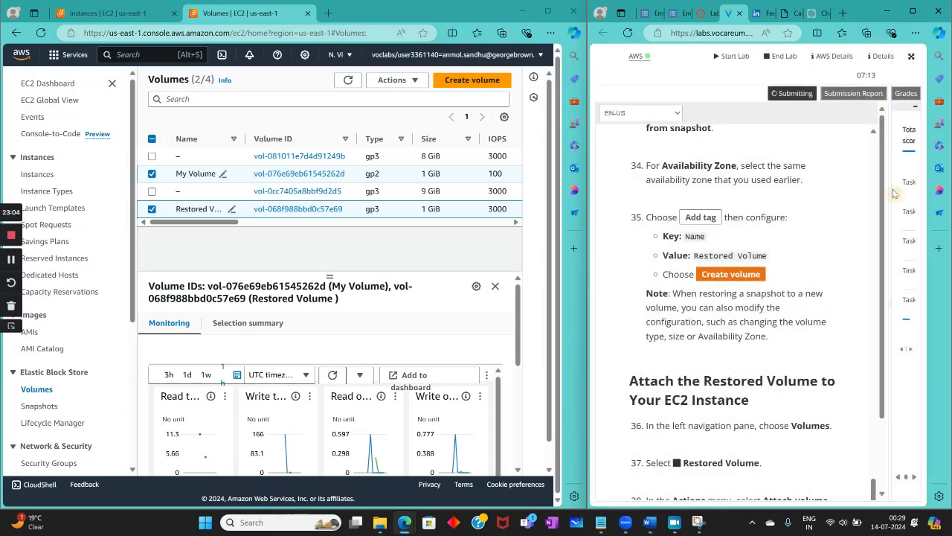
pyautogui.click(819, 180)
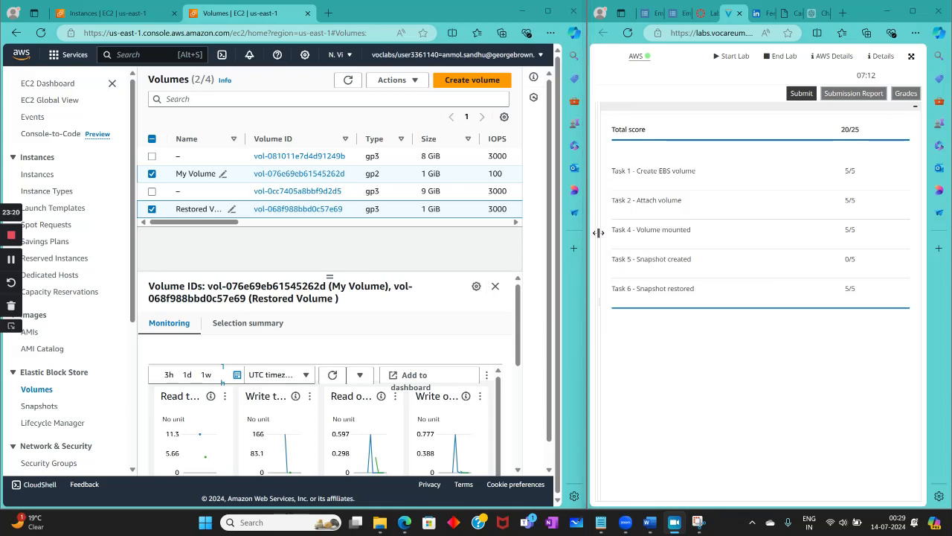
# Open the EC2 Snapshots list and look up the required snapshot name tag in the Task 5 lab instructions
pyautogui.click(39, 406)
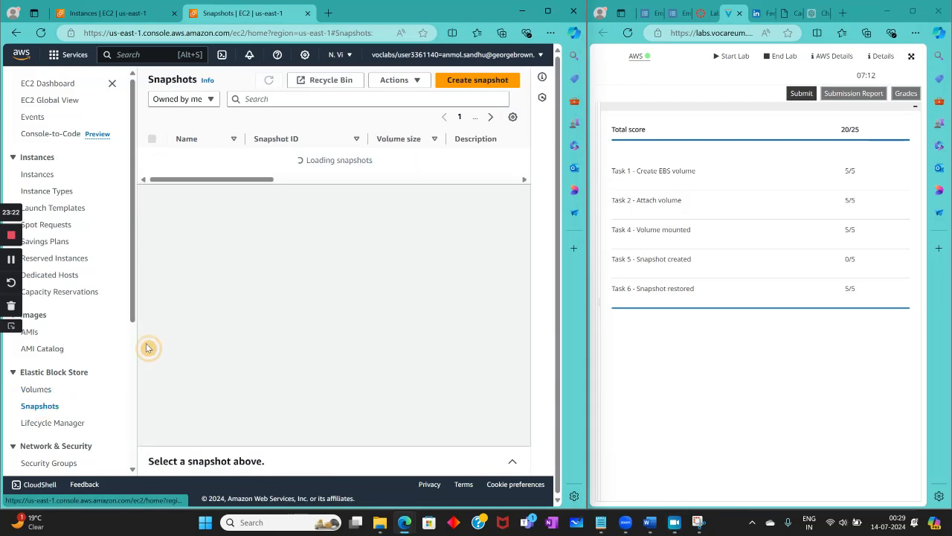
pyautogui.moveTo(186, 159)
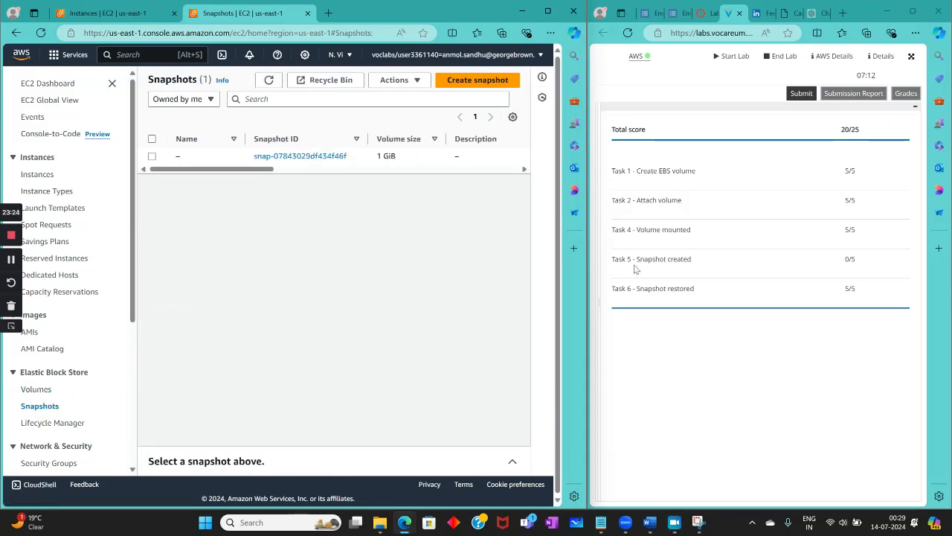
pyautogui.moveTo(598, 257); pyautogui.dragTo(833, 261)
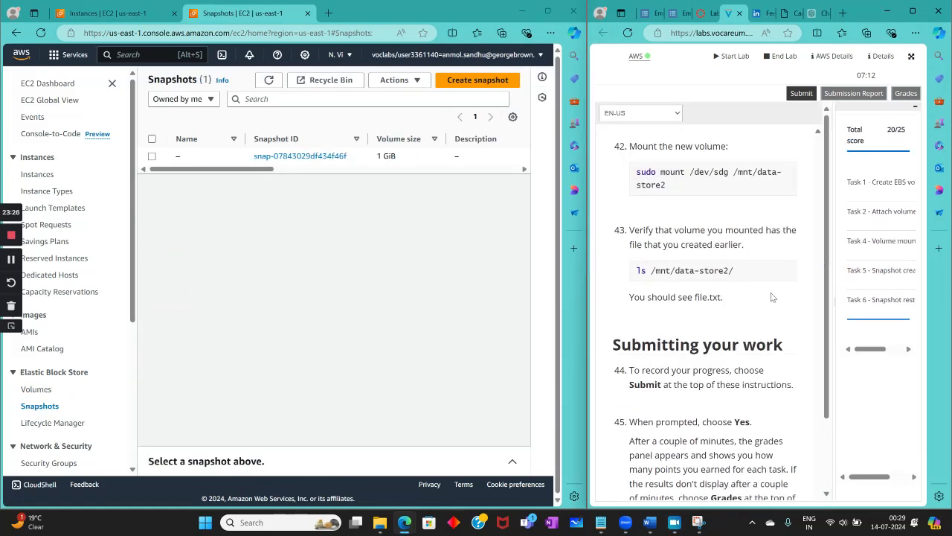
pyautogui.scroll(5, 770, 296)
pyautogui.scroll(10, 770, 296)
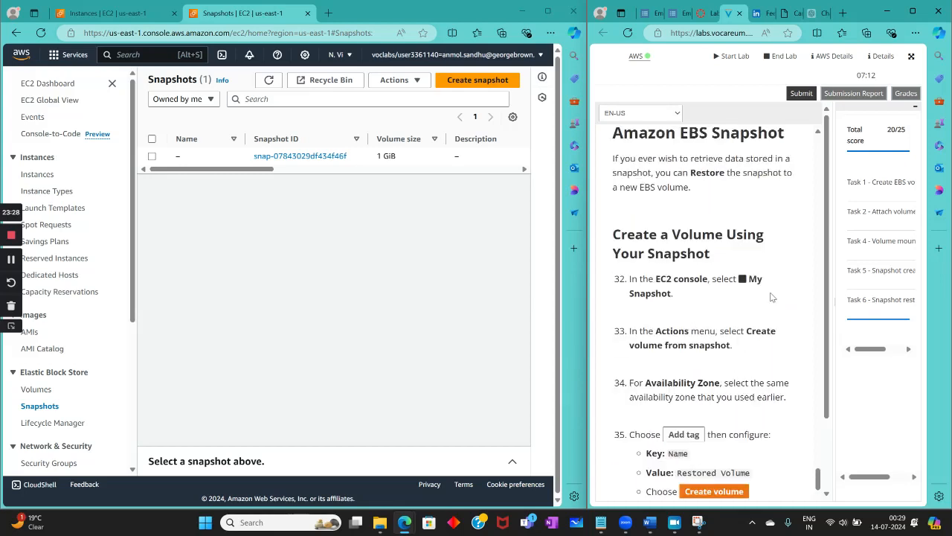
pyautogui.scroll(3, 771, 296)
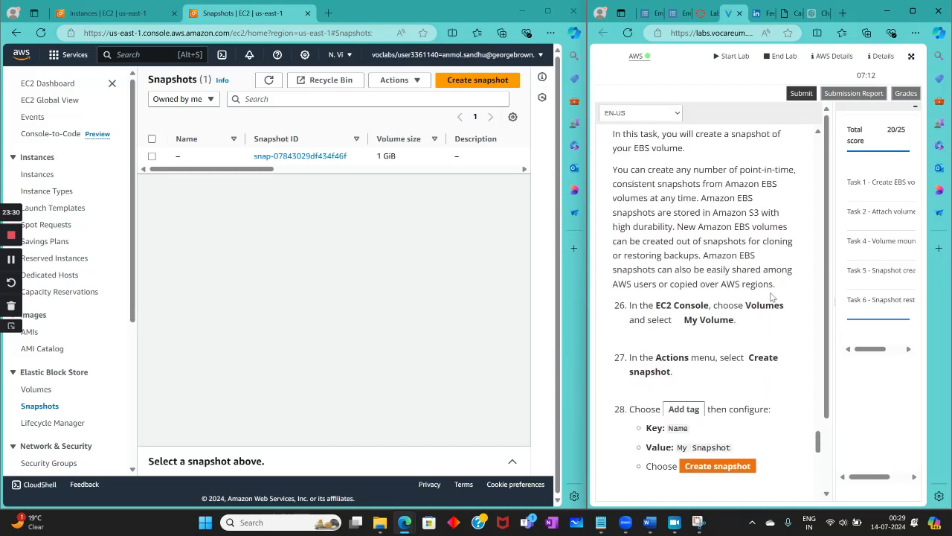
pyautogui.scroll(-2, 771, 297)
# Name the 1 GiB snapshot in the Snapshots list My Snapshot
pyautogui.click(183, 157)
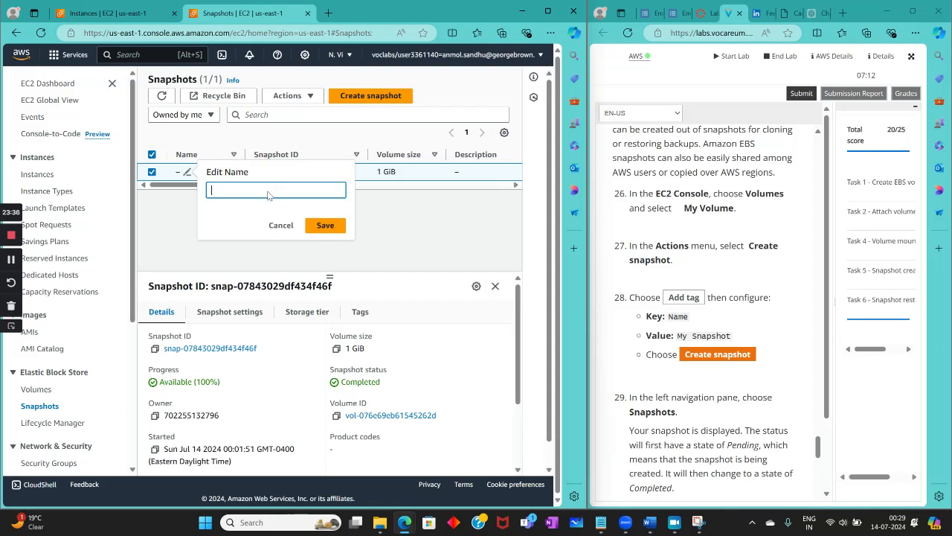
pyautogui.write('My ')
pyautogui.write('Sna')
pyautogui.write(' Sna')
pyautogui.press('Return')
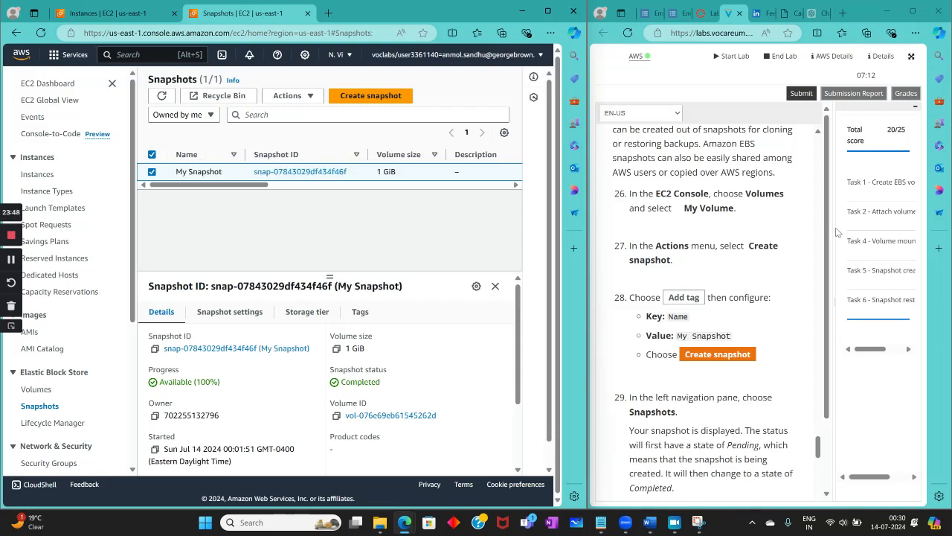
# Enlarge the grades panel, submit the lab with the named snapshot and confirm, and highlight the total score
pyautogui.moveTo(835, 229); pyautogui.dragTo(618, 229)
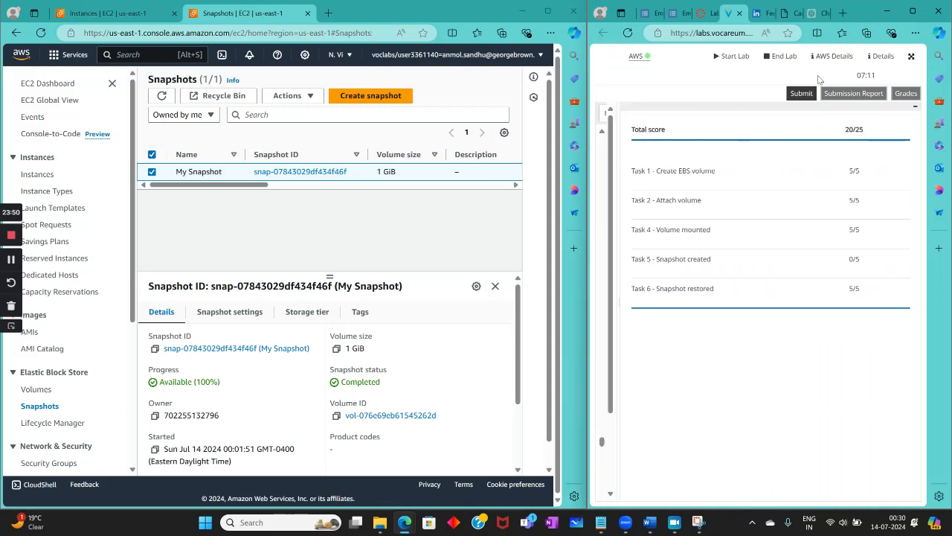
pyautogui.click(800, 93)
pyautogui.click(818, 102)
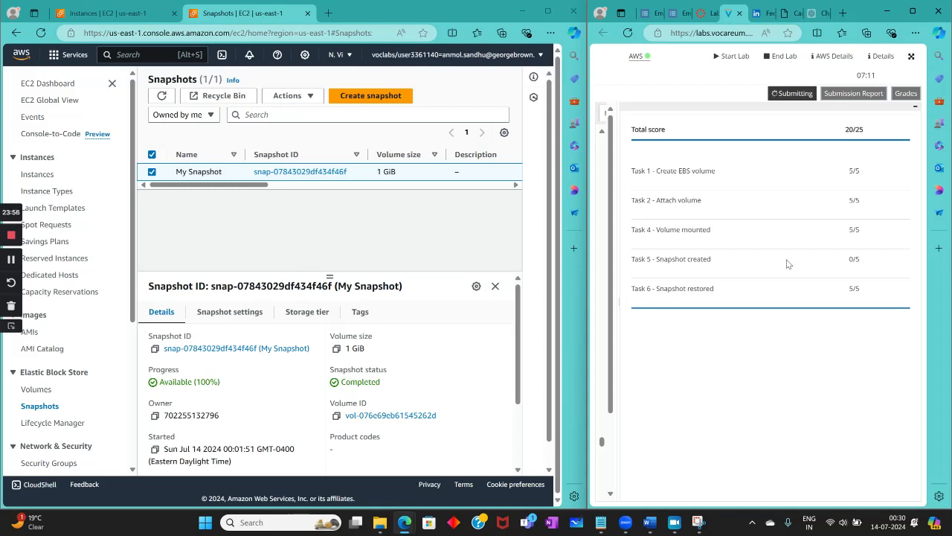
pyautogui.click(11, 259)
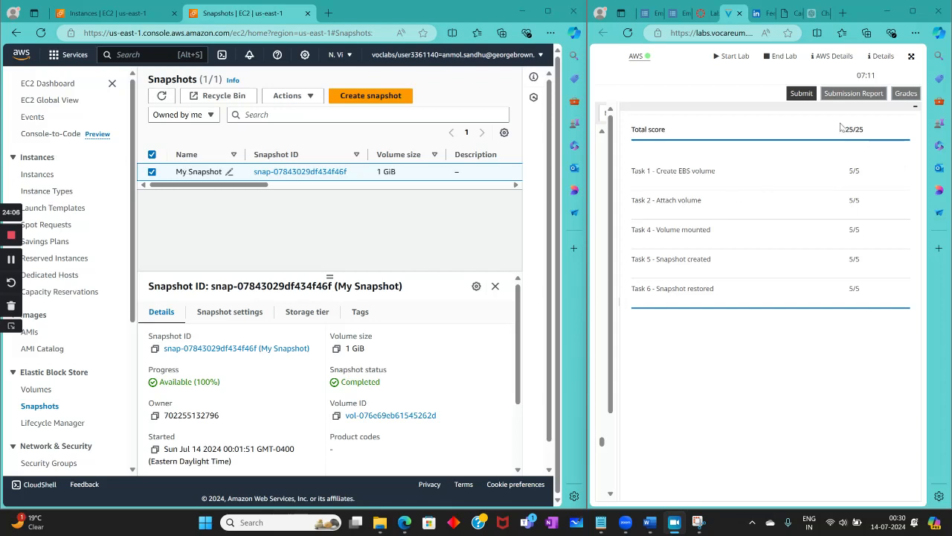
pyautogui.moveTo(841, 128); pyautogui.dragTo(865, 129)
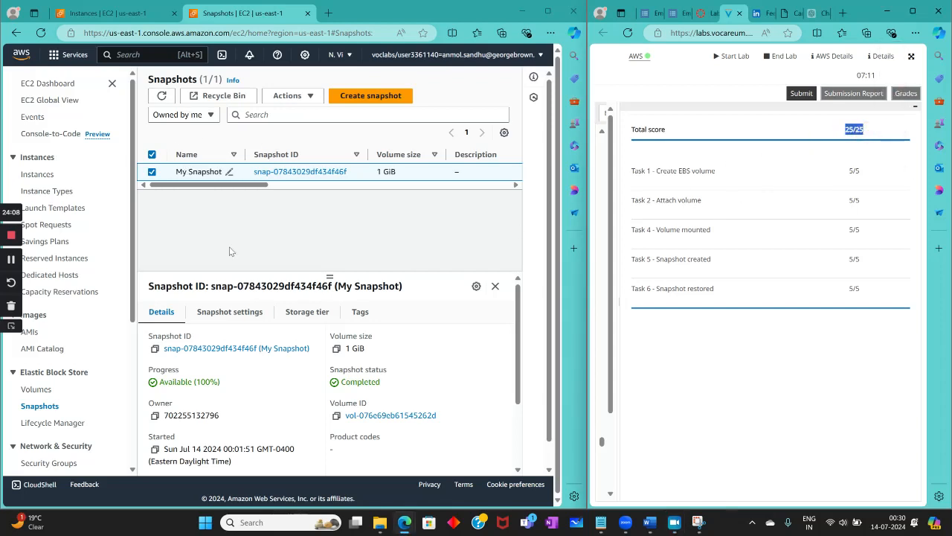